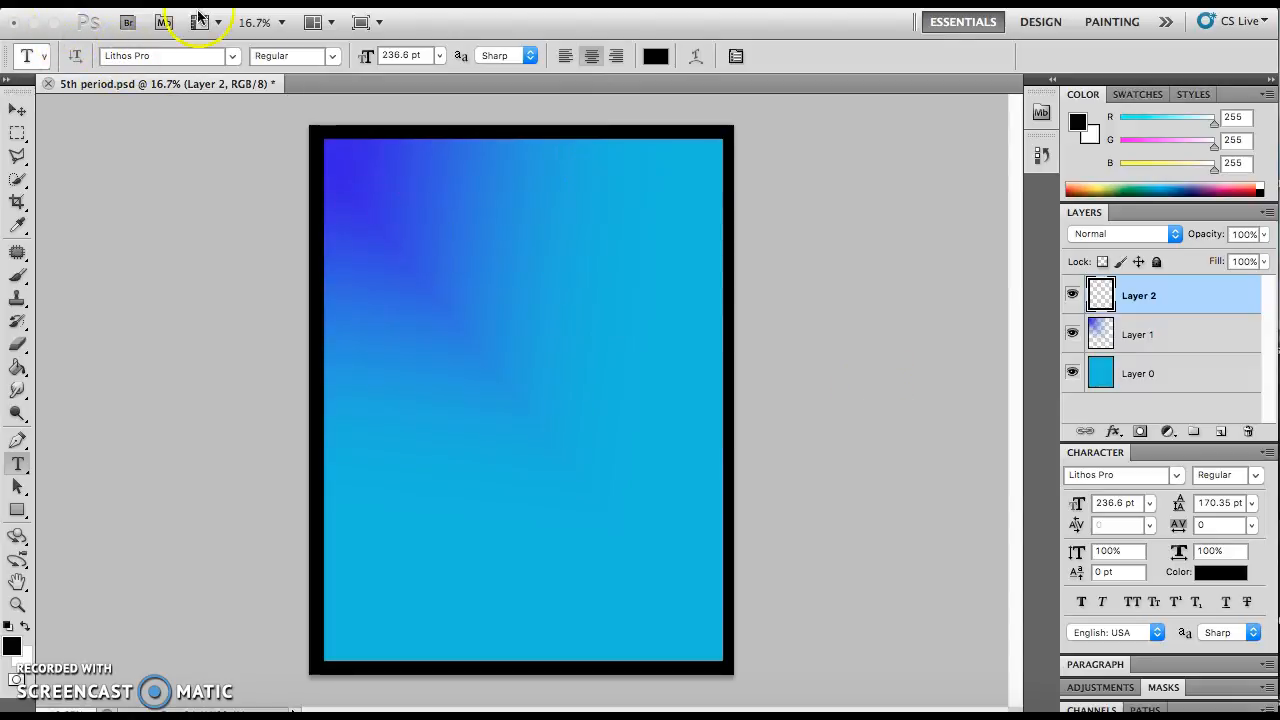
- Start placing a file into the poster and search the Mac for file names matching ANCHOR
{"action": "left_click", "coordinate": [100, 2]}
{"action": "left_click", "coordinate": [100, 2]}
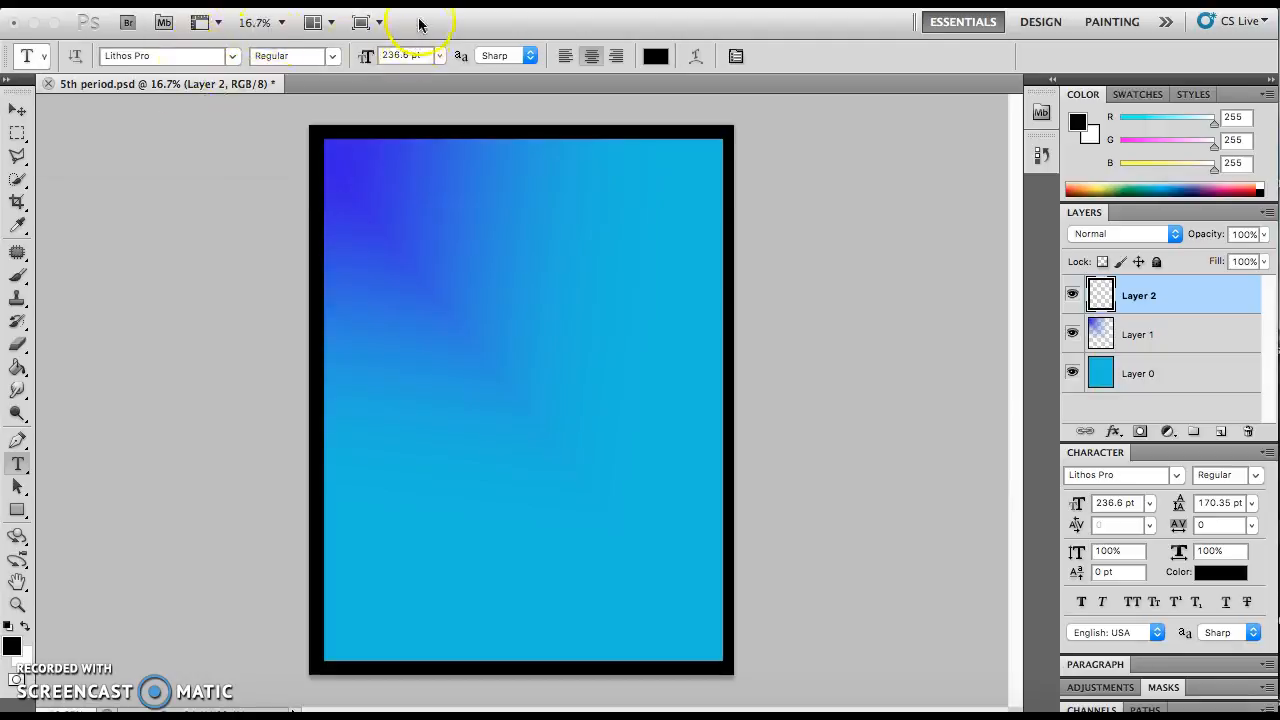
{"action": "left_click", "coordinate": [414, 56]}
{"action": "left_click", "coordinate": [160, 2]}
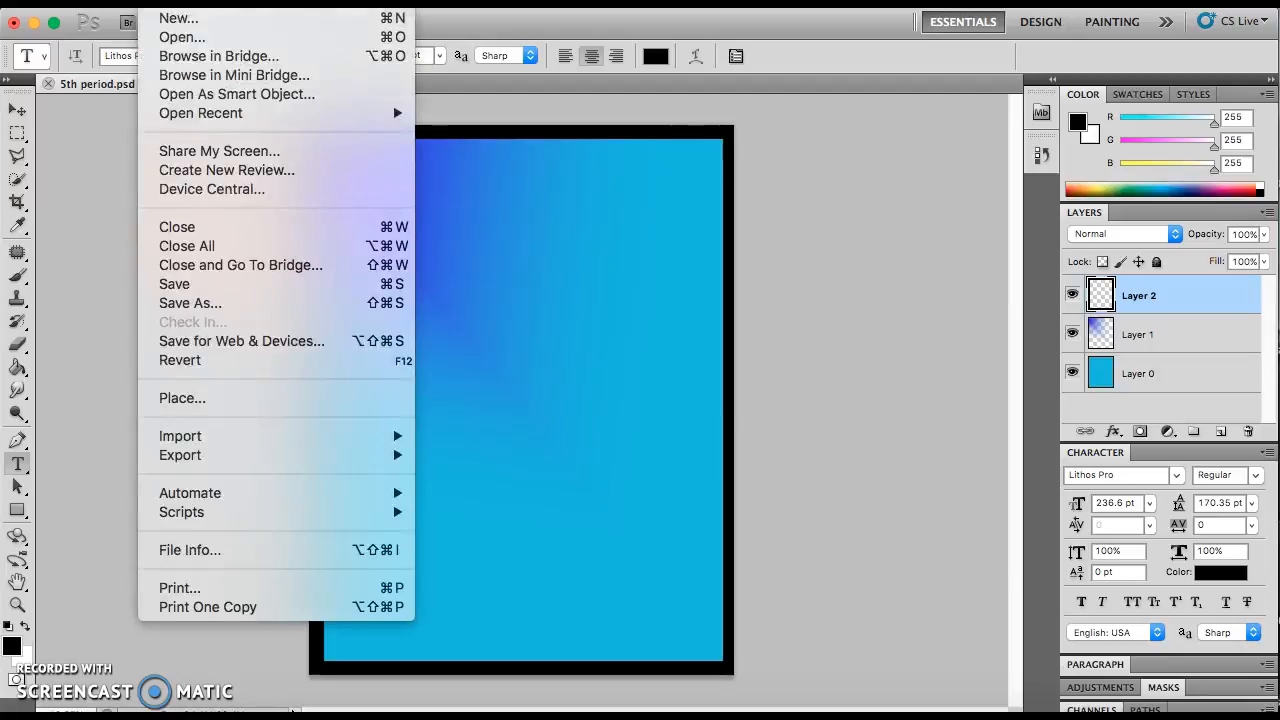
{"action": "left_click", "coordinate": [184, 401]}
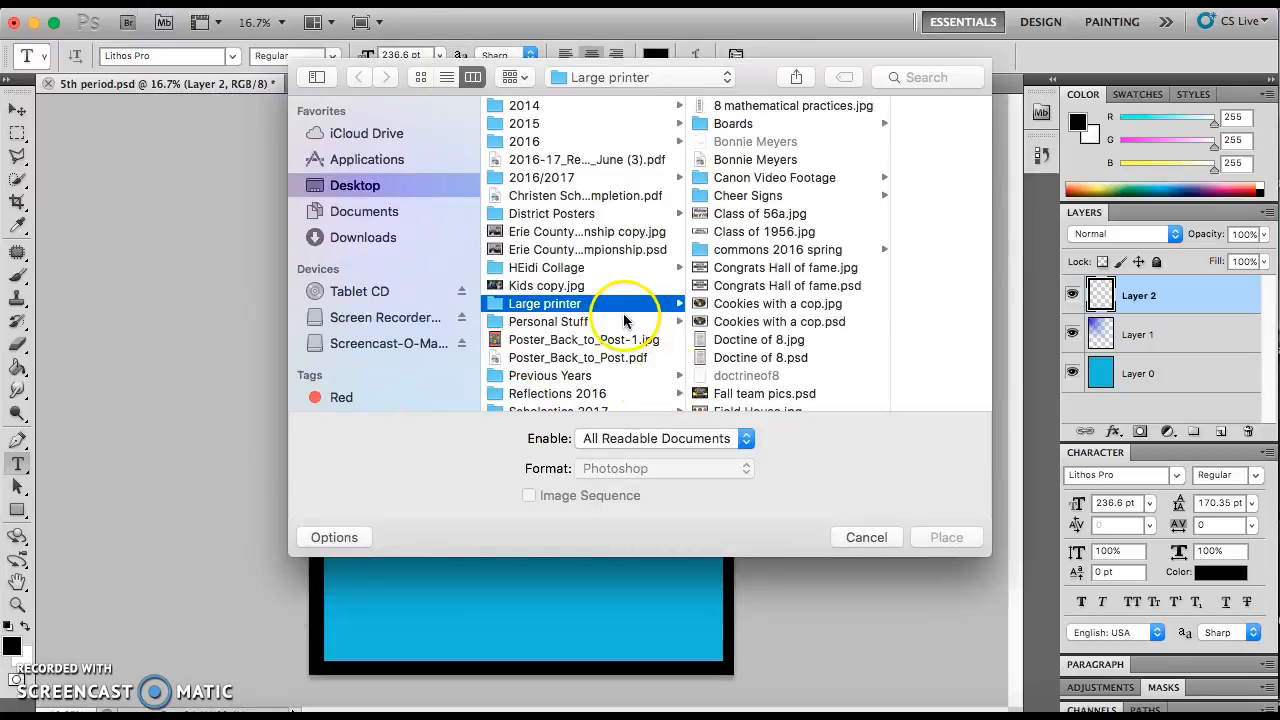
{"action": "scroll", "coordinate": [566, 252], "scroll_direction": "up", "scroll_amount": 2}
{"action": "scroll", "coordinate": [566, 252], "scroll_direction": "down", "scroll_amount": 5}
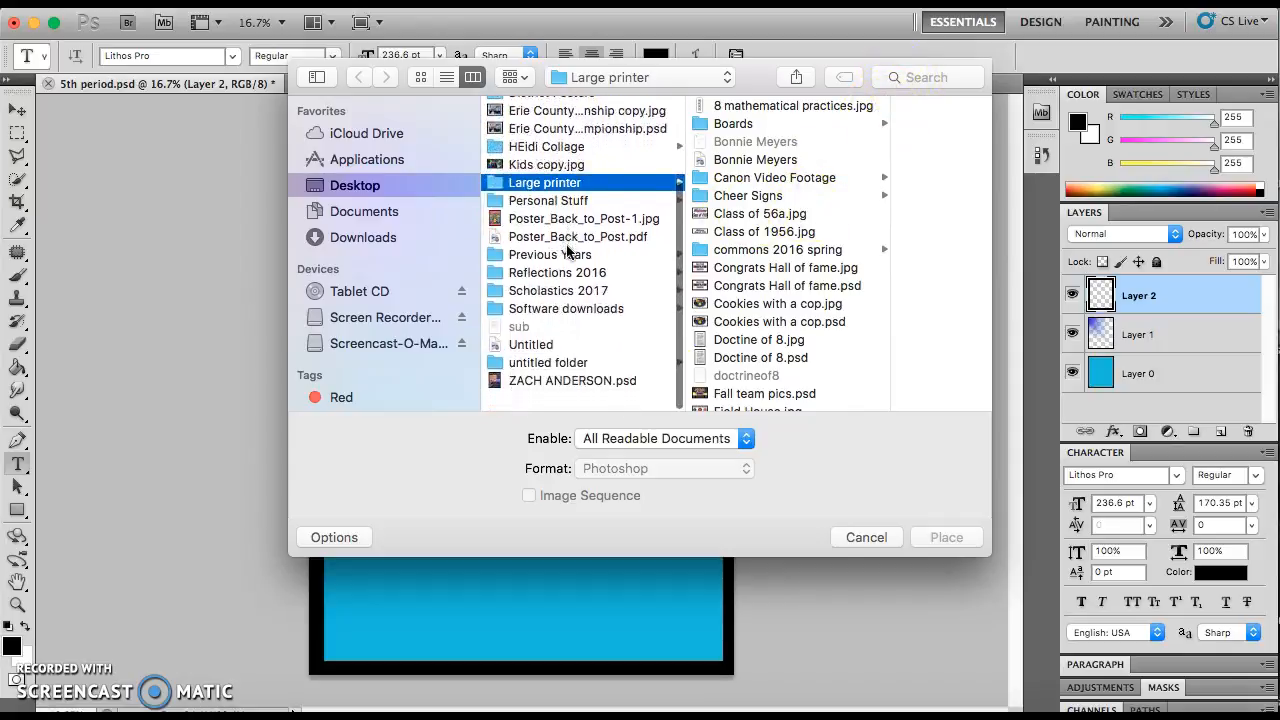
{"action": "scroll", "coordinate": [566, 252], "scroll_direction": "up", "scroll_amount": 1}
{"action": "left_click", "coordinate": [913, 77]}
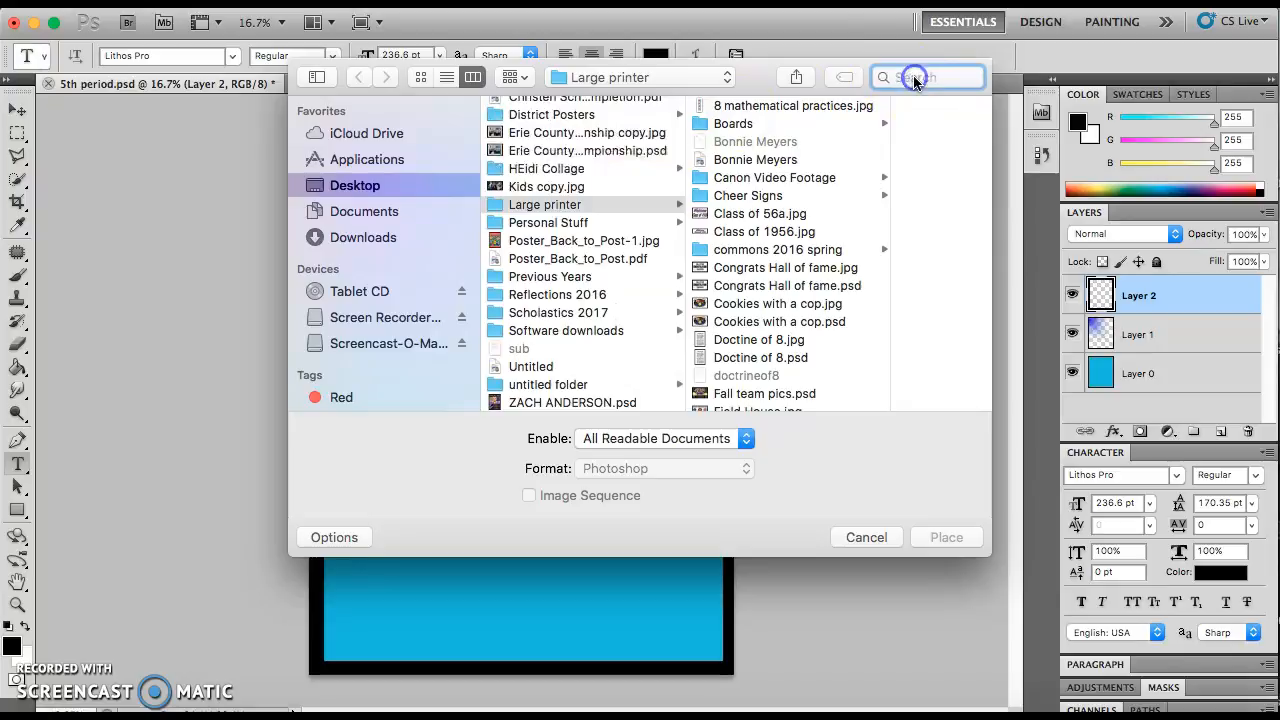
{"action": "type", "text": "ANCHOR"}
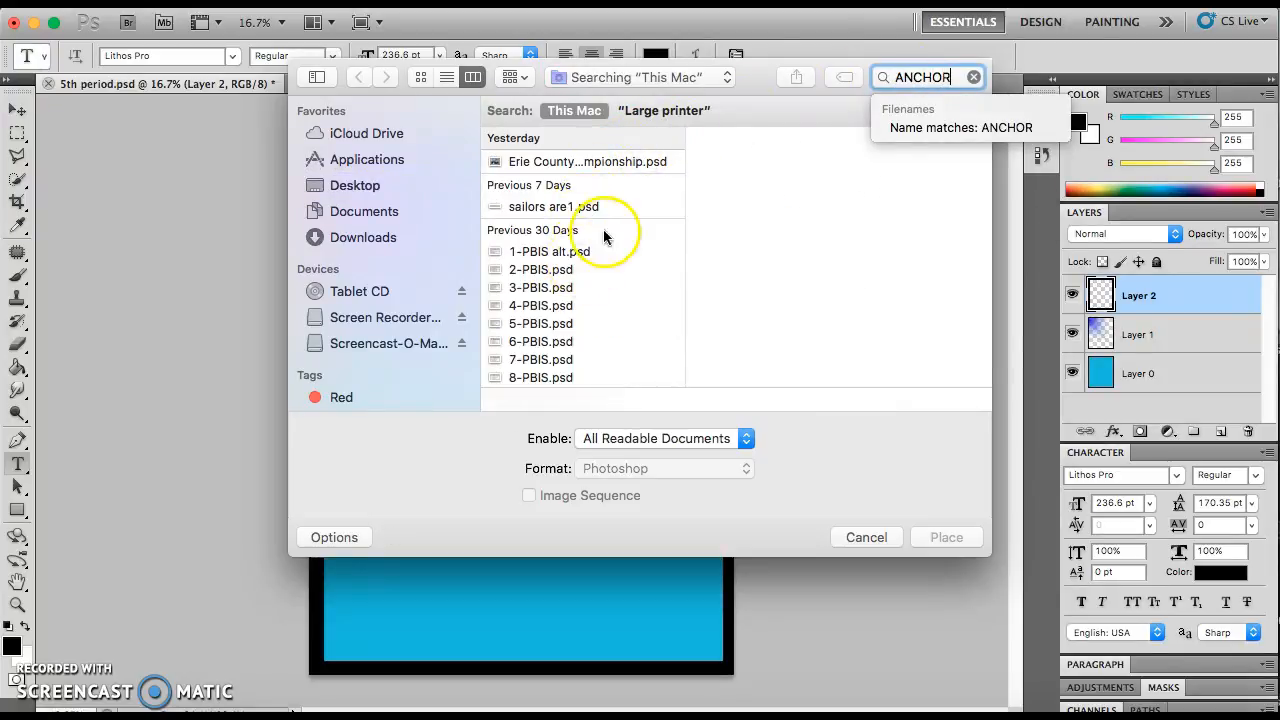
{"action": "left_click", "coordinate": [943, 129]}
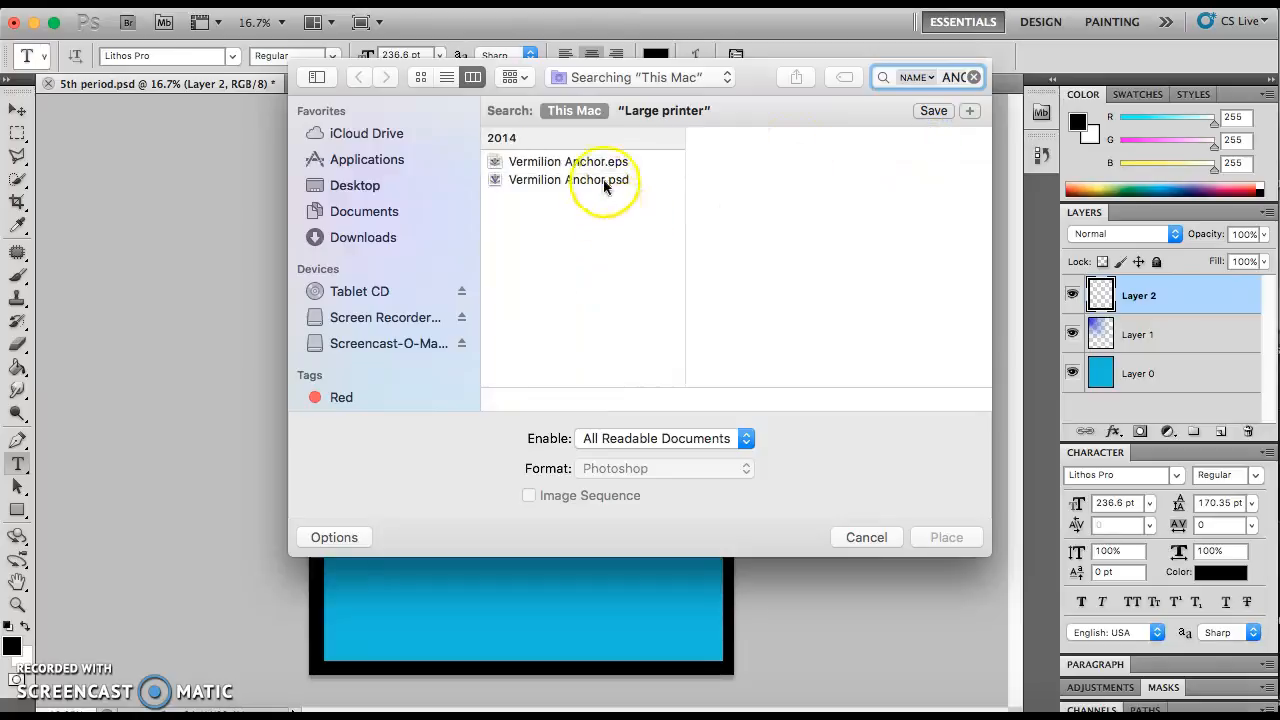
- Place Vermilion Anchor.eps in the middle of the poster at its original size
{"action": "left_click", "coordinate": [610, 166]}
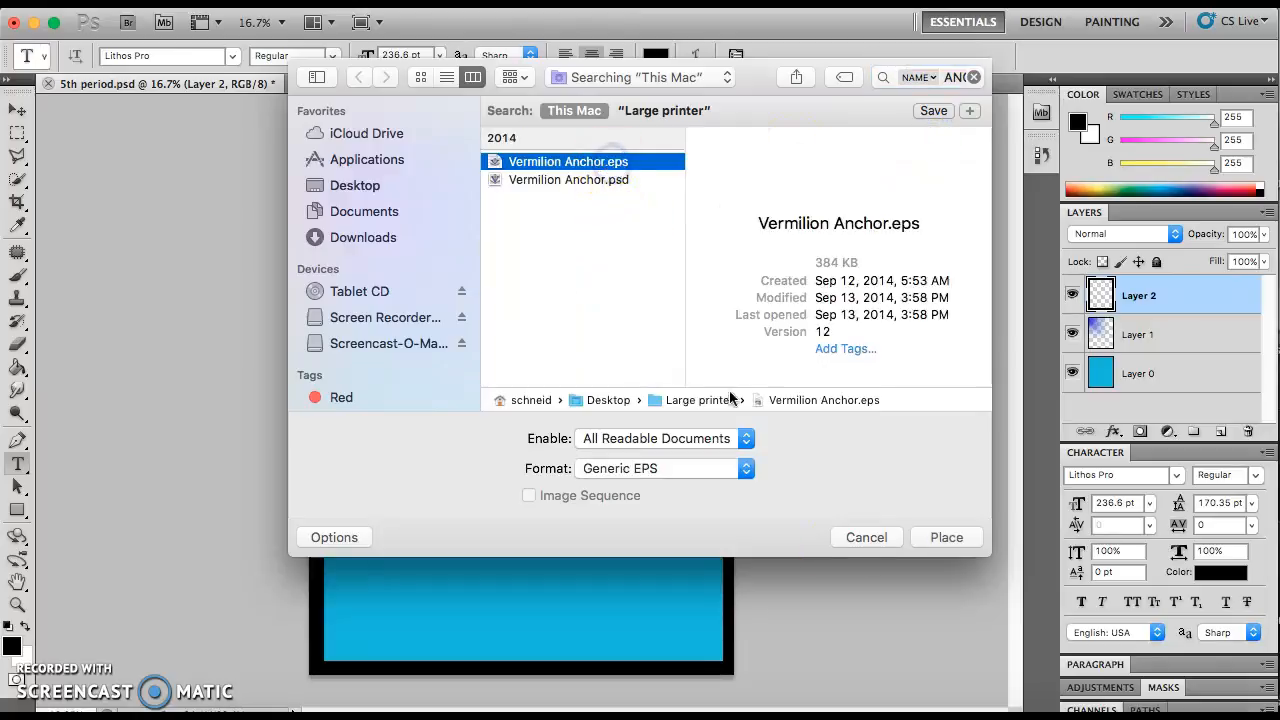
{"action": "left_click", "coordinate": [947, 537]}
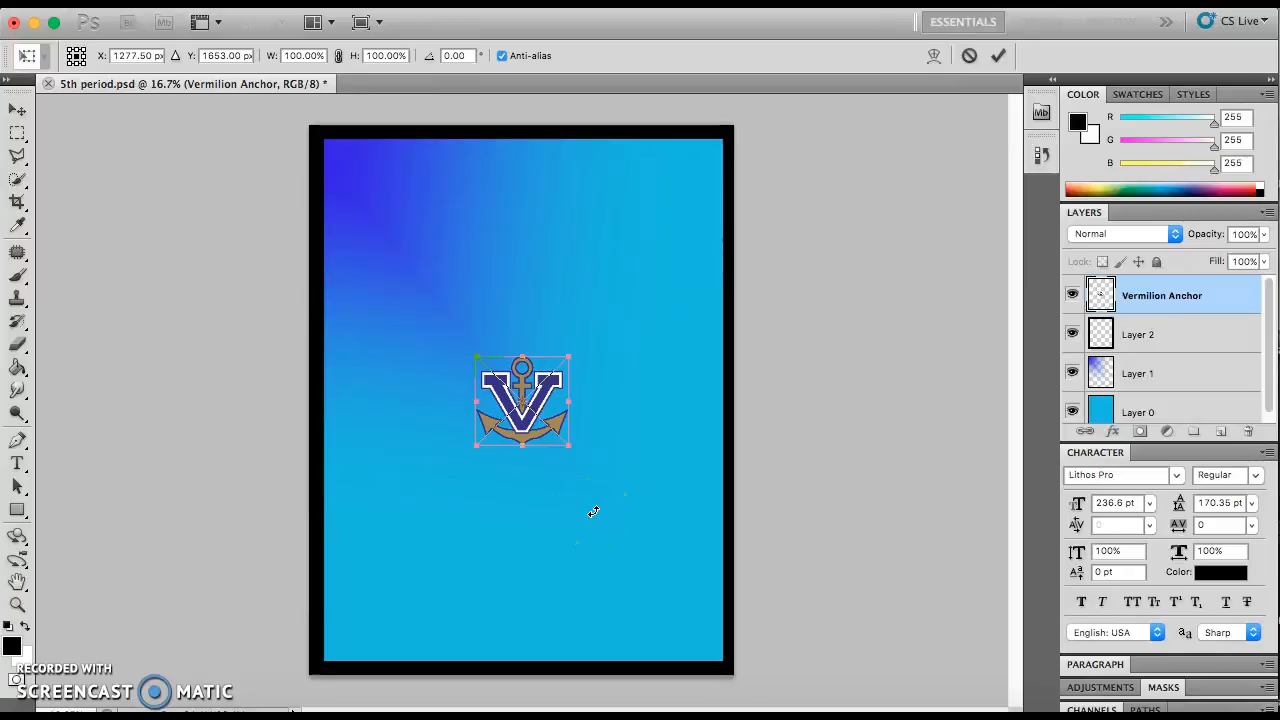
{"action": "key", "text": "Return"}
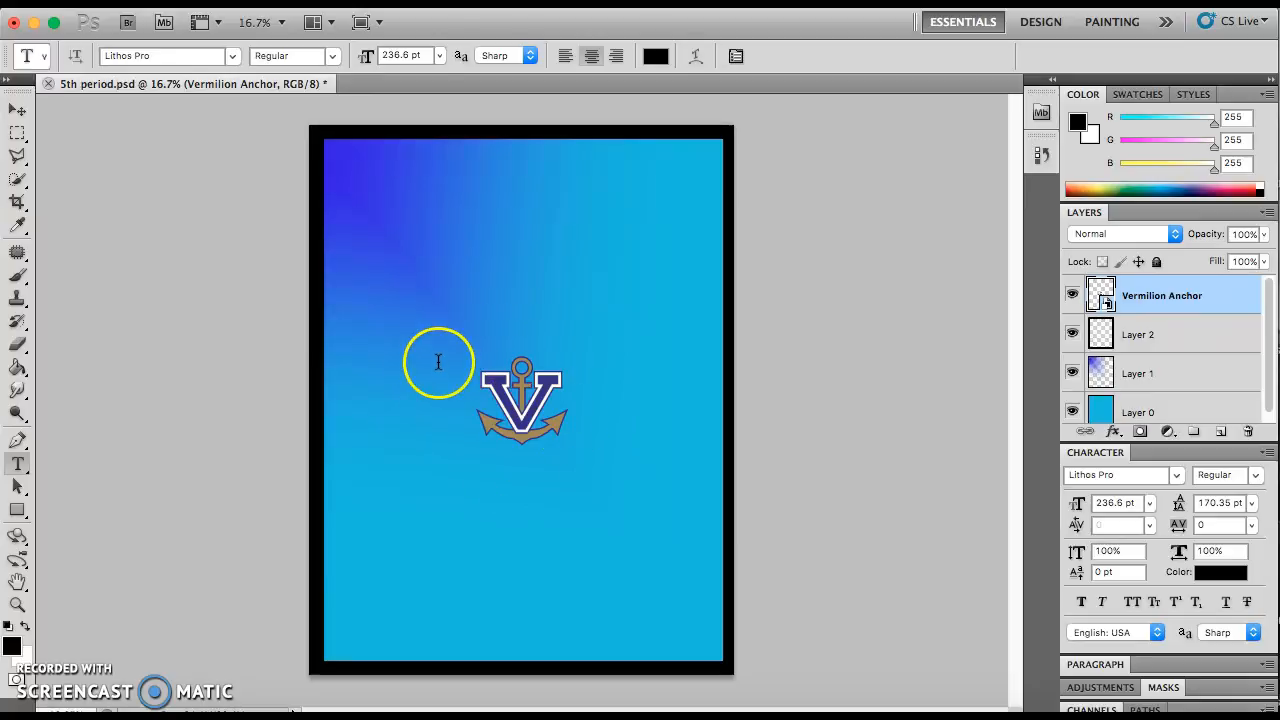
- Scale the anchor logo up proportionally to about 228% and move it back to the middle of the poster
{"action": "left_click", "coordinate": [17, 109]}
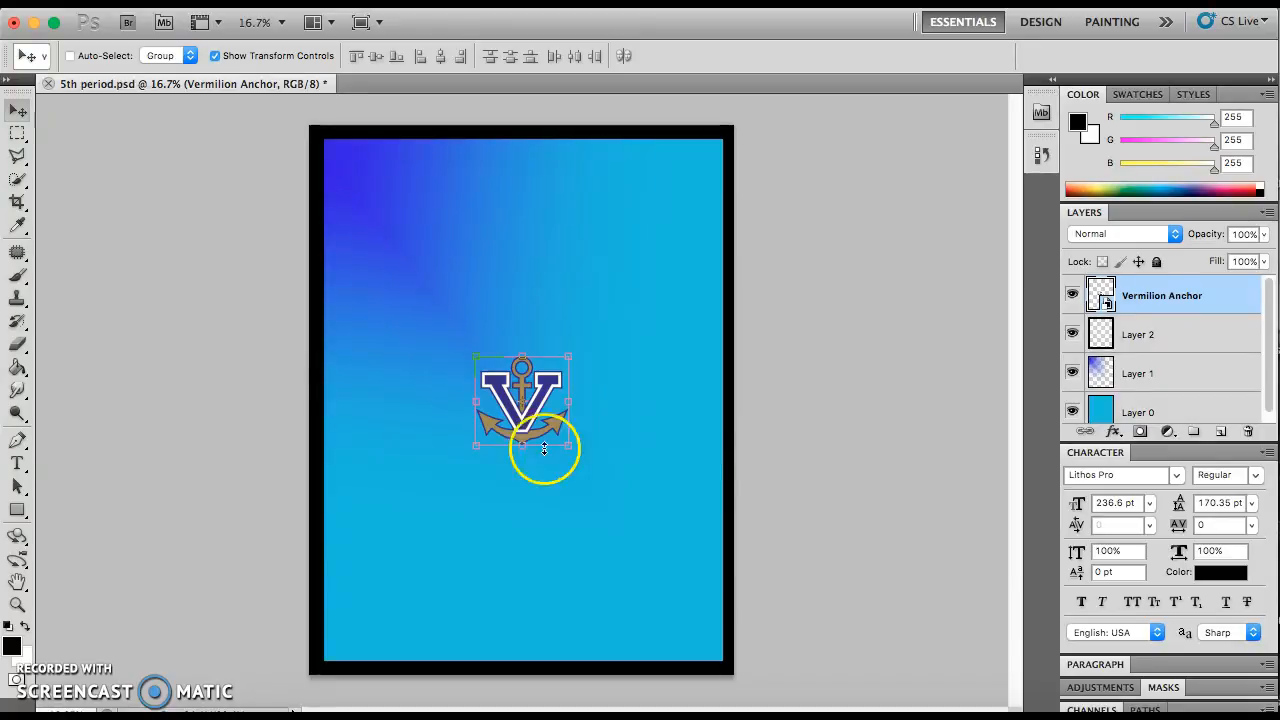
{"action": "left_click", "coordinate": [569, 356]}
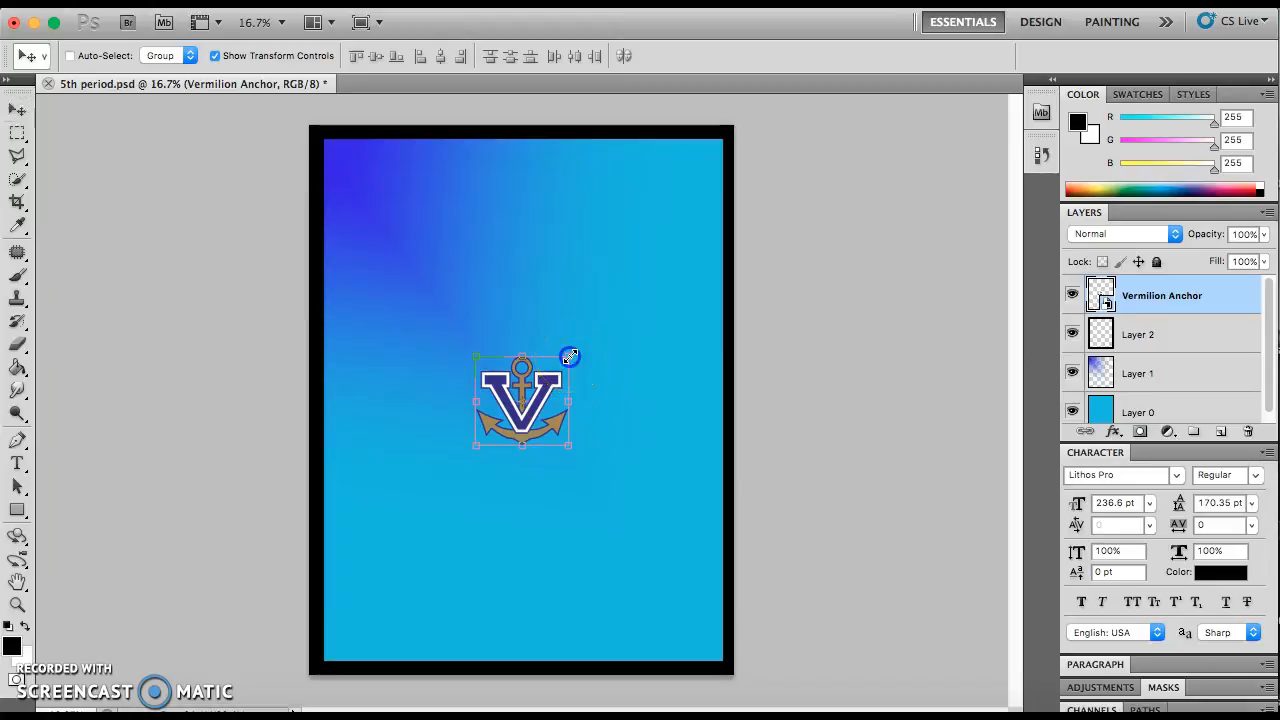
{"action": "left_click_drag", "start_coordinate": [569, 356], "coordinate": [694, 248]}
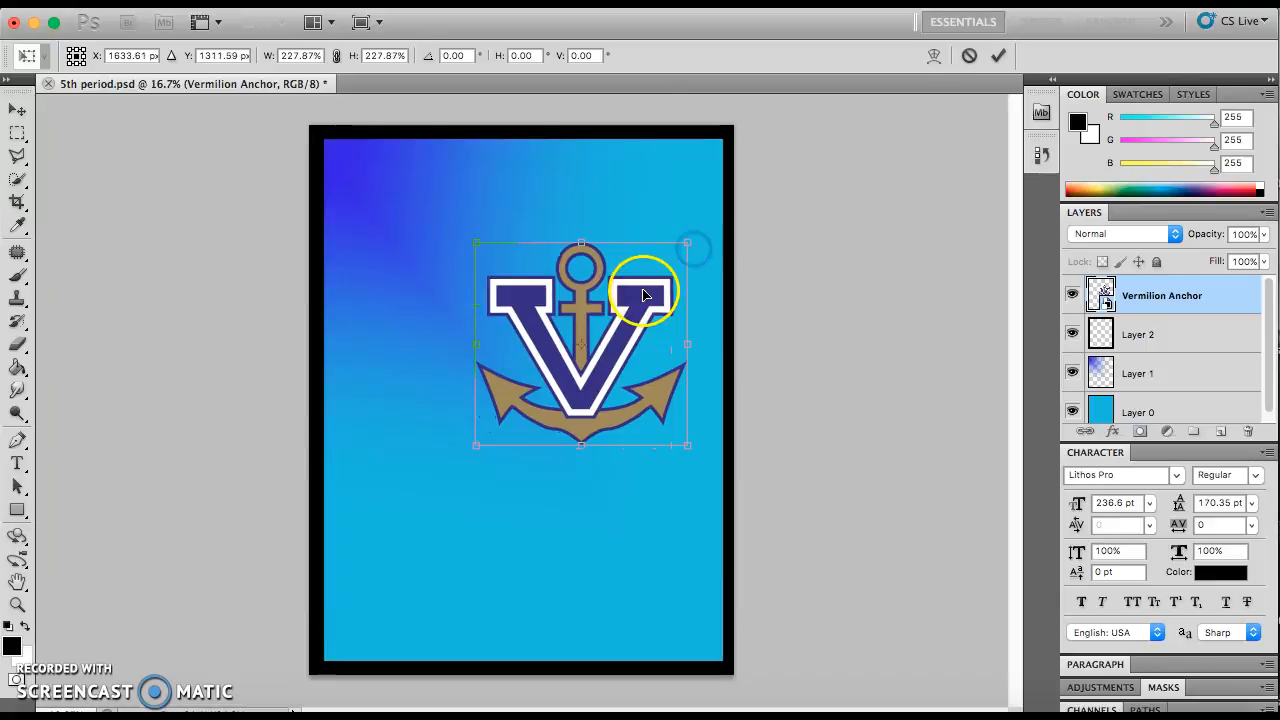
{"action": "left_click_drag", "start_coordinate": [643, 286], "coordinate": [592, 338]}
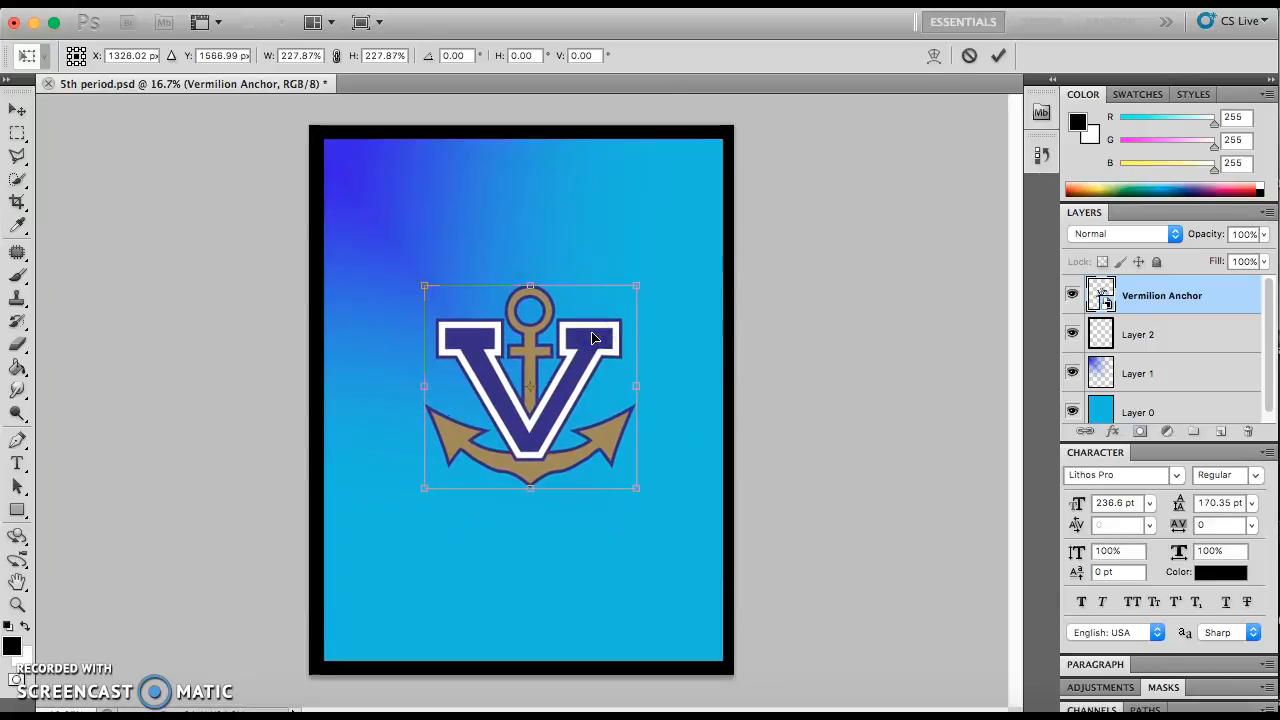
{"action": "key", "text": "Return"}
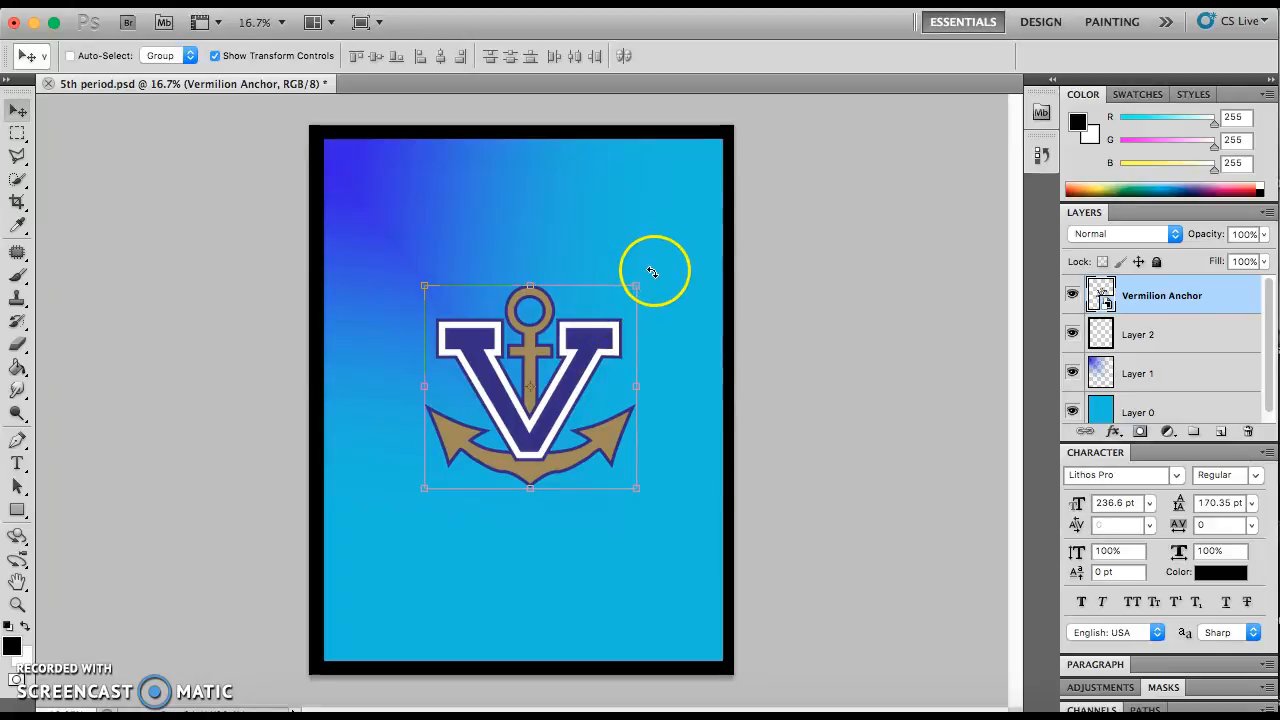
- Rotate the anchor logo clockwise by about 28° and move it into the poster's lower right corner
{"action": "key", "text": "super+t"}
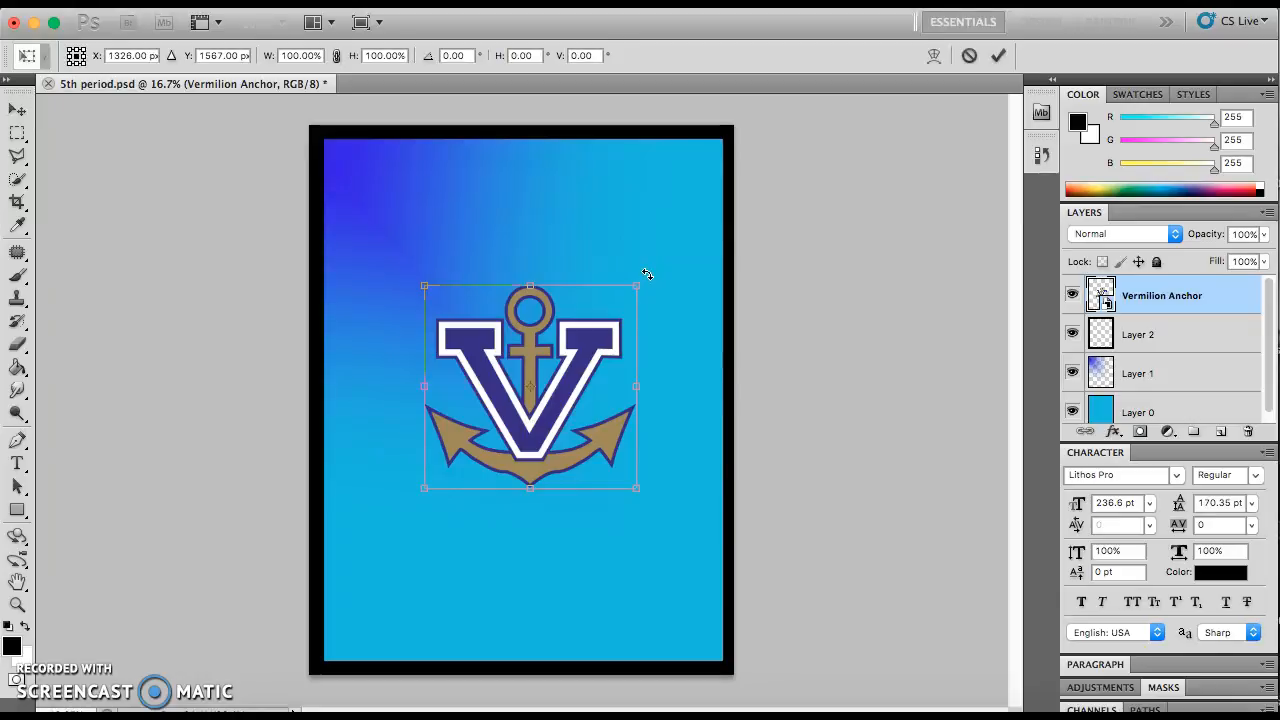
{"action": "left_click_drag", "start_coordinate": [647, 274], "coordinate": [709, 516]}
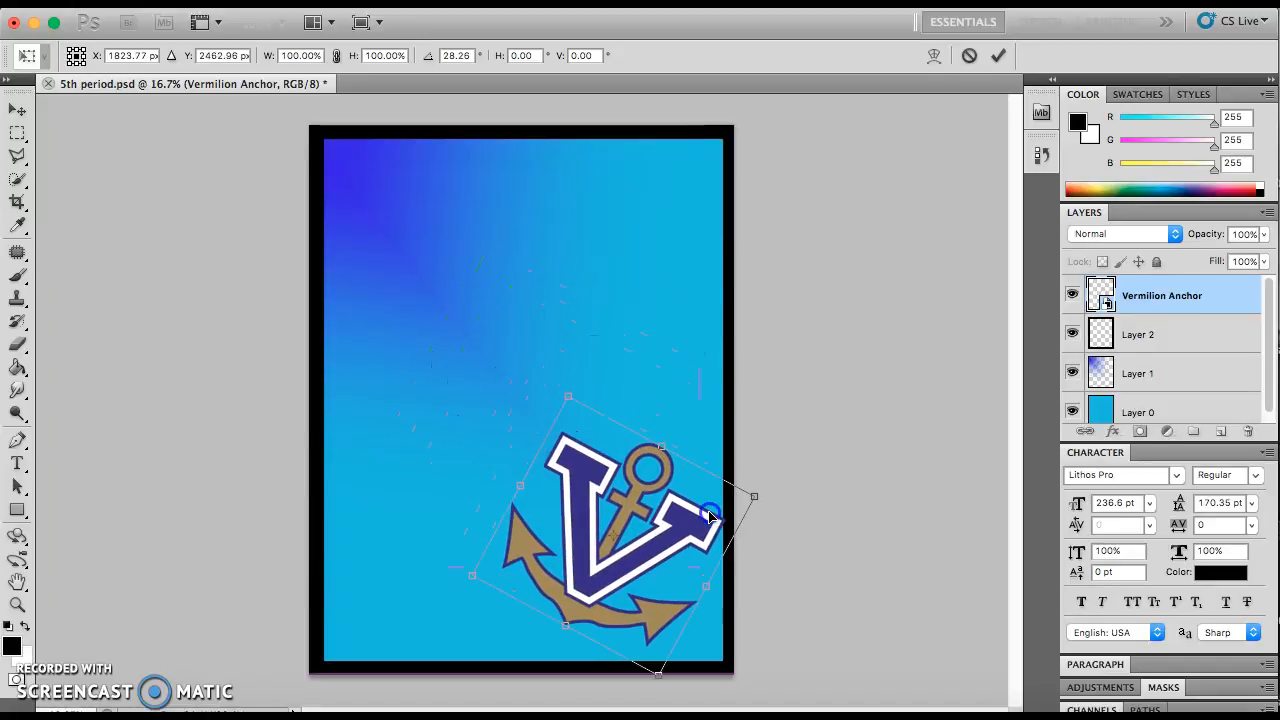
{"action": "key", "text": "Return"}
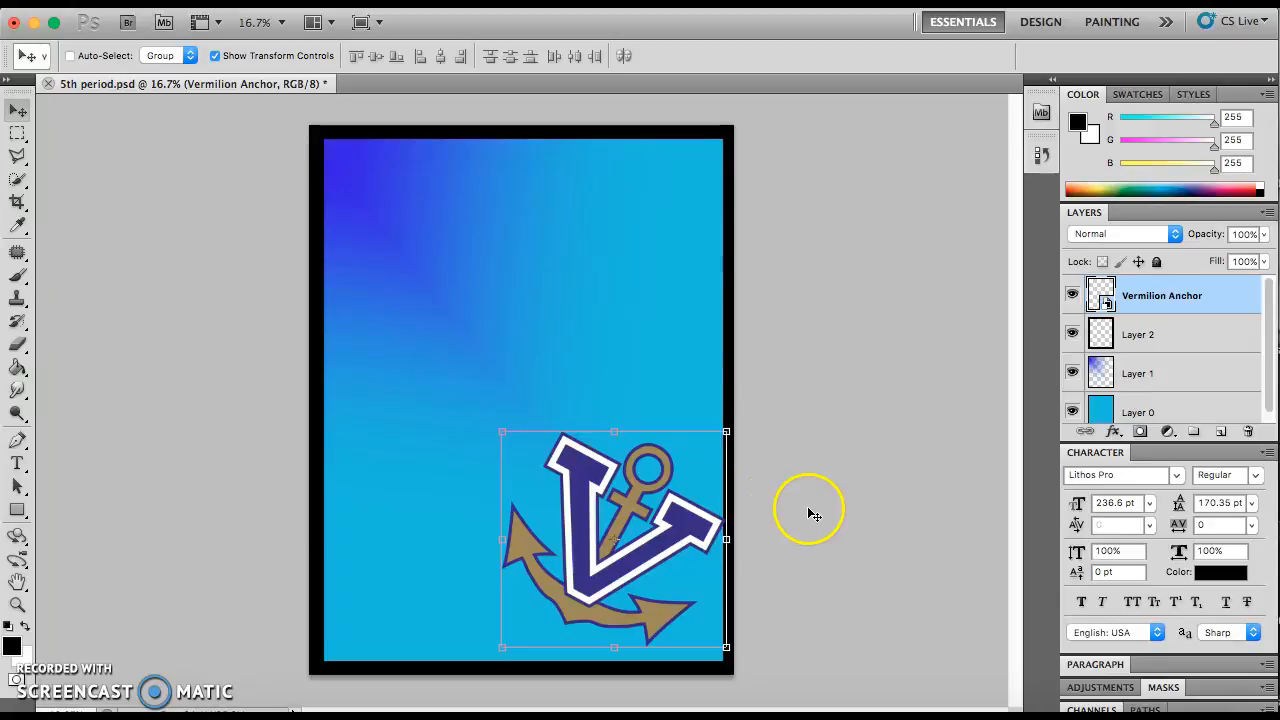
- Lower the opacity of the Vermilion Anchor layer to 55%
{"action": "left_click", "coordinate": [1265, 236]}
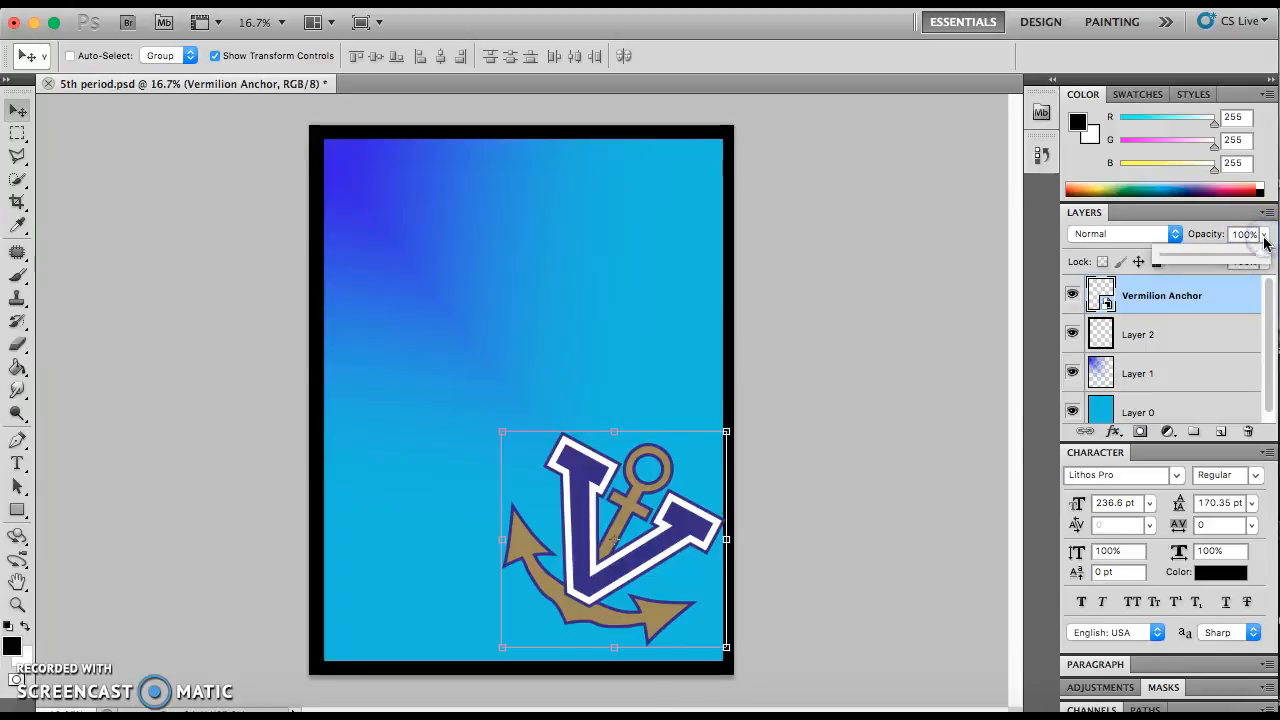
{"action": "left_click_drag", "start_coordinate": [1262, 256], "coordinate": [1216, 258]}
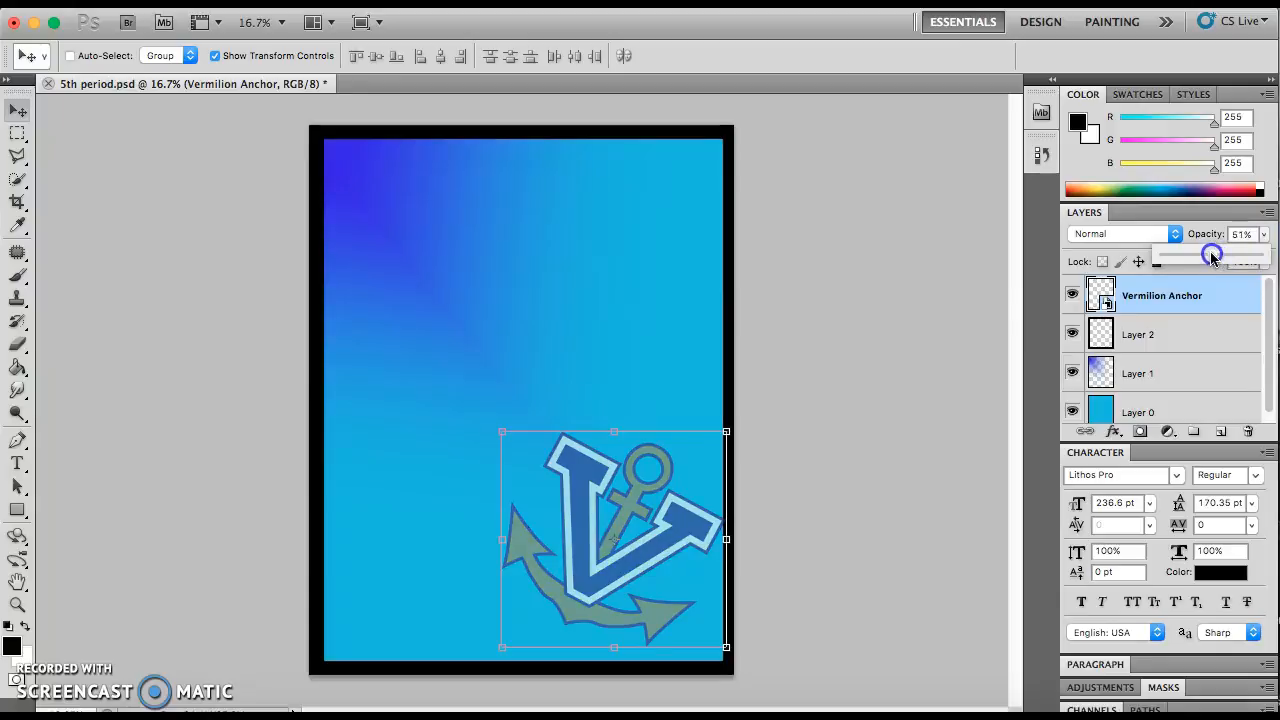
{"action": "left_click_drag", "start_coordinate": [1228, 257], "coordinate": [1216, 261]}
{"action": "left_click", "coordinate": [1204, 232]}
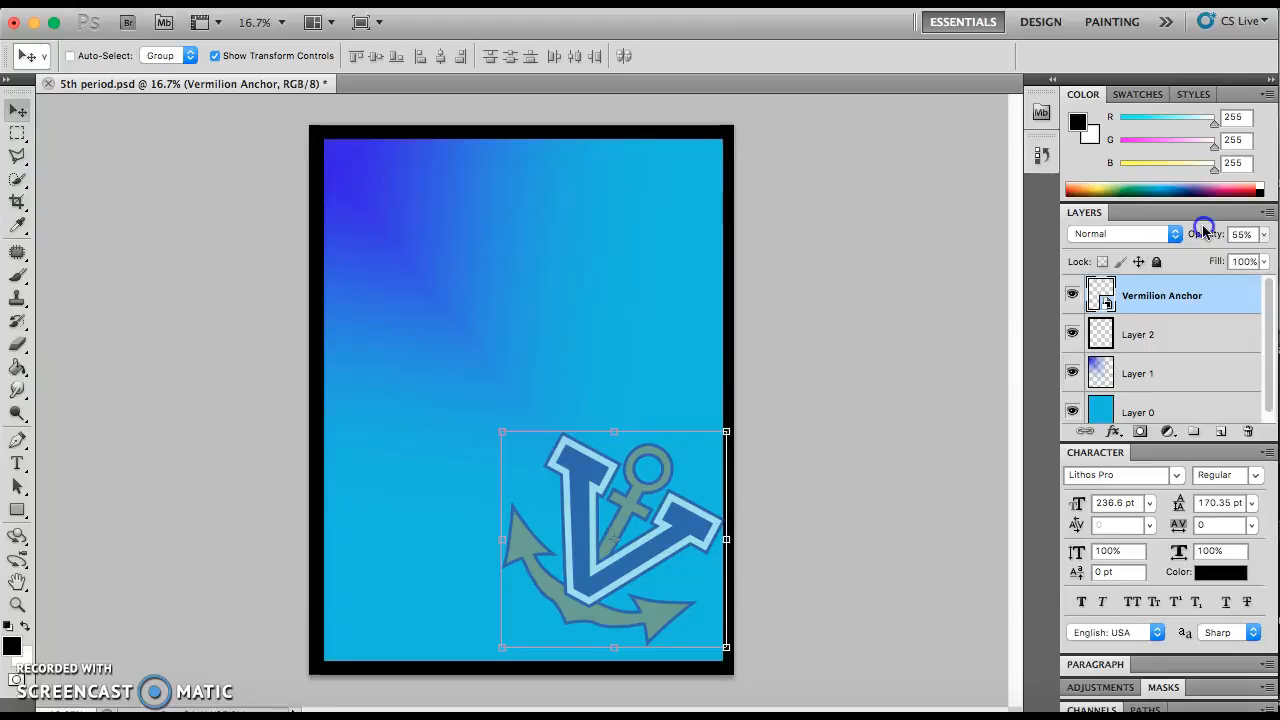
- Add the text VERMILION near the top of the poster in Lithos Pro at 100 pt
{"action": "left_click", "coordinate": [16, 464]}
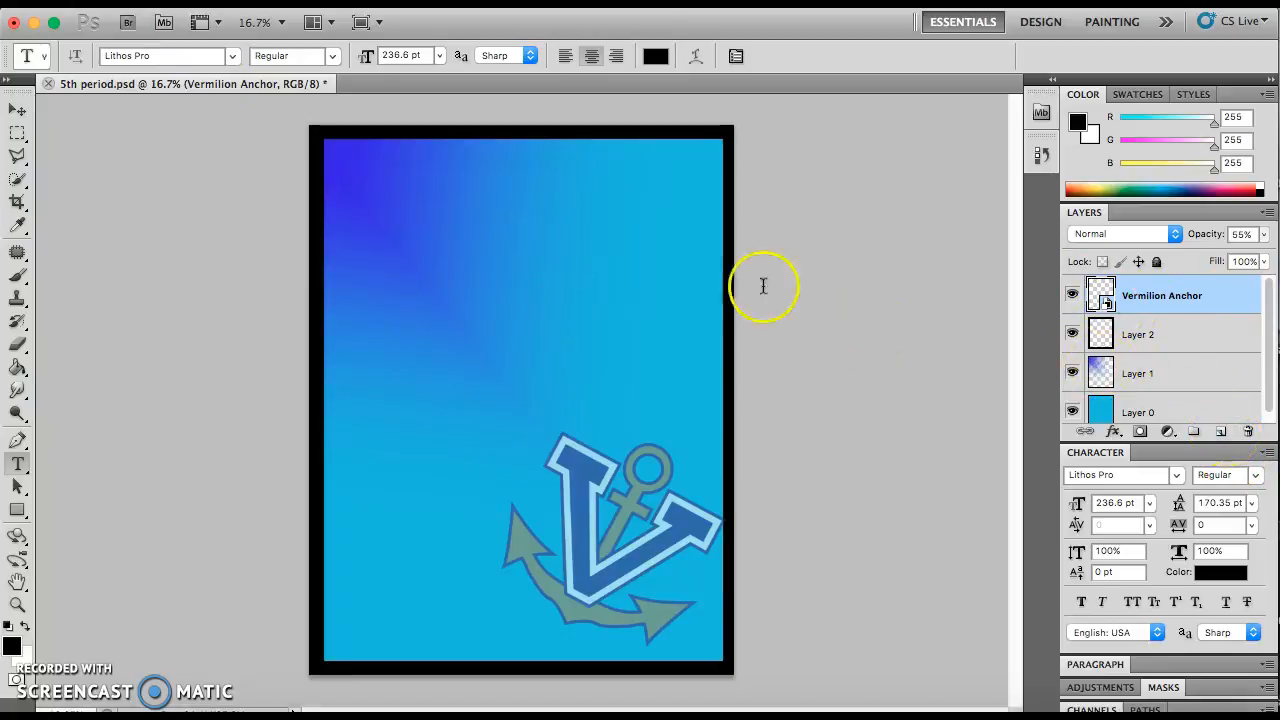
{"action": "left_click", "coordinate": [383, 213]}
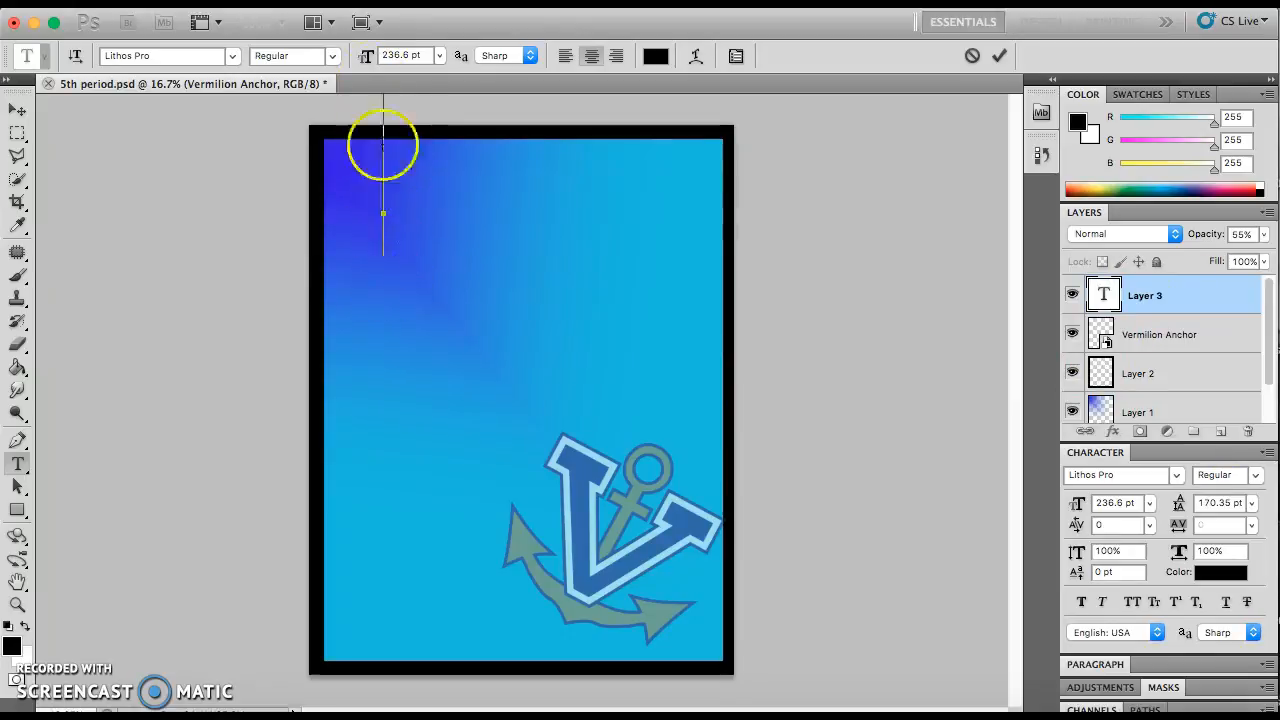
{"action": "left_click", "coordinate": [402, 52]}
{"action": "type", "text": "100"}
{"action": "key", "text": "Return"}
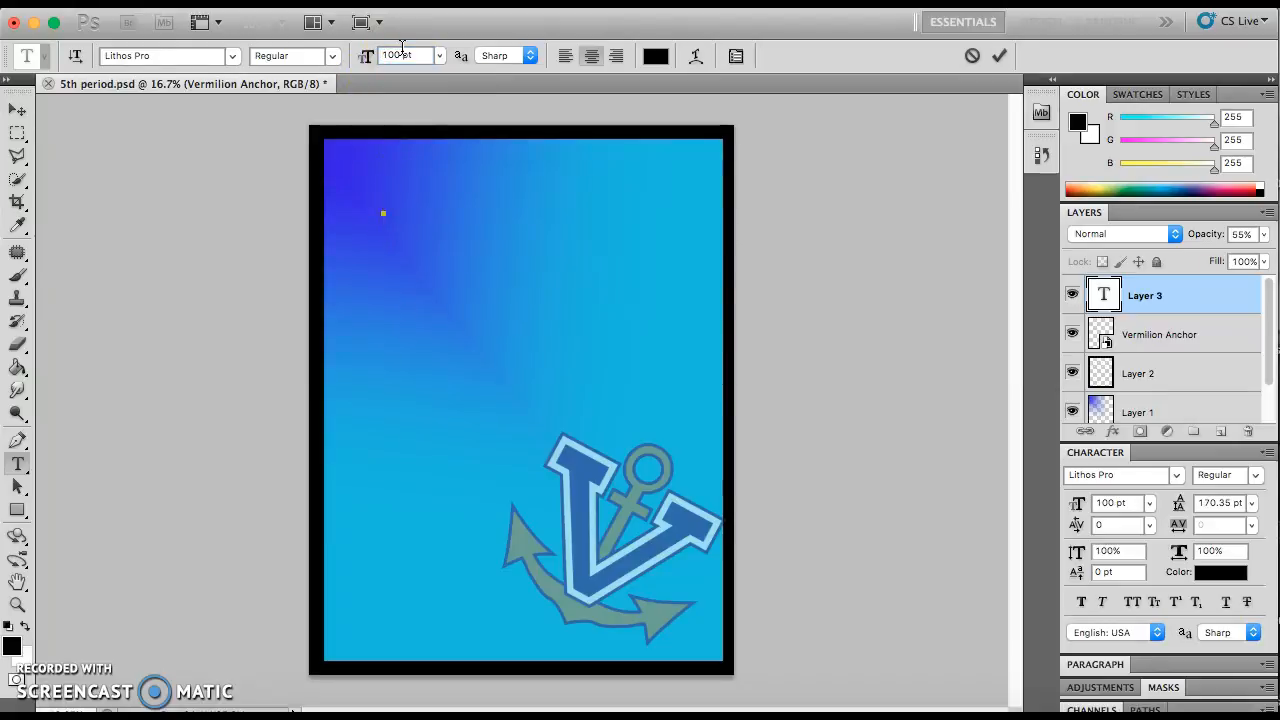
{"action": "type", "text": "VERMILION"}
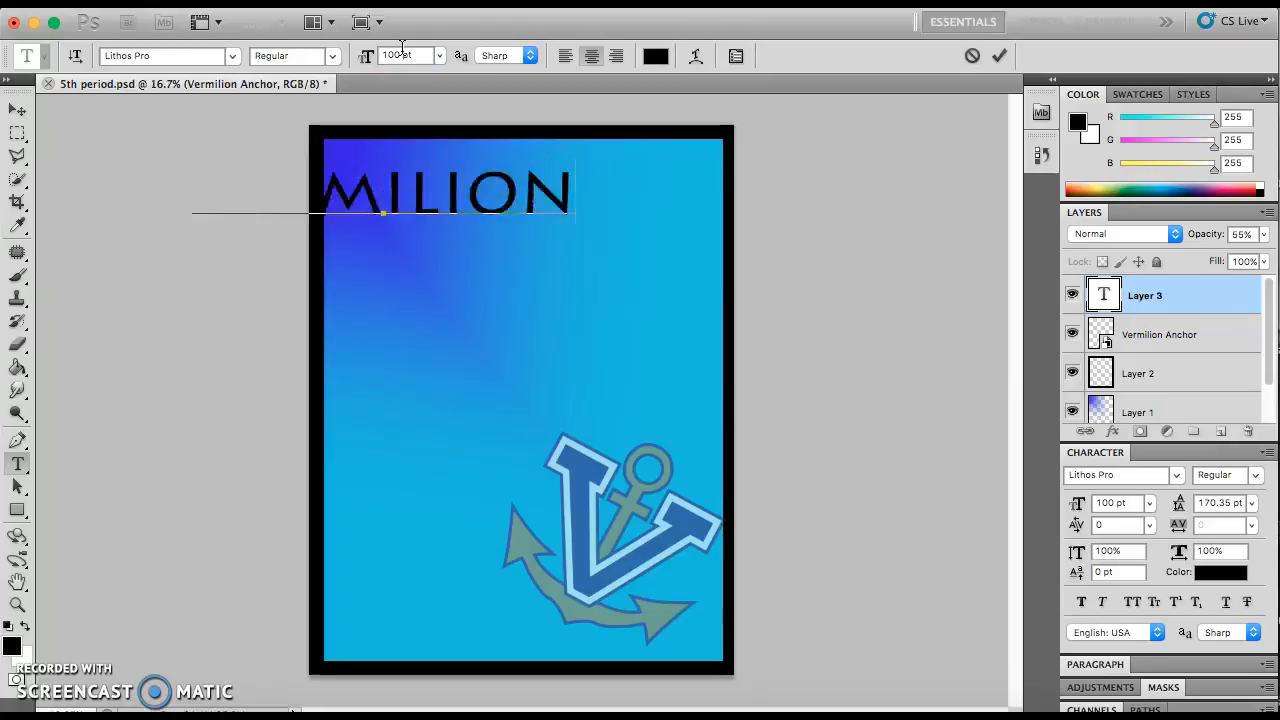
- Move the VERMILION text so it sits centred across the top of the poster inside the black border
{"action": "left_click", "coordinate": [17, 109]}
{"action": "left_click", "coordinate": [458, 212]}
{"action": "left_click_drag", "start_coordinate": [458, 214], "coordinate": [595, 211]}
{"action": "left_click_drag", "start_coordinate": [600, 205], "coordinate": [603, 199]}
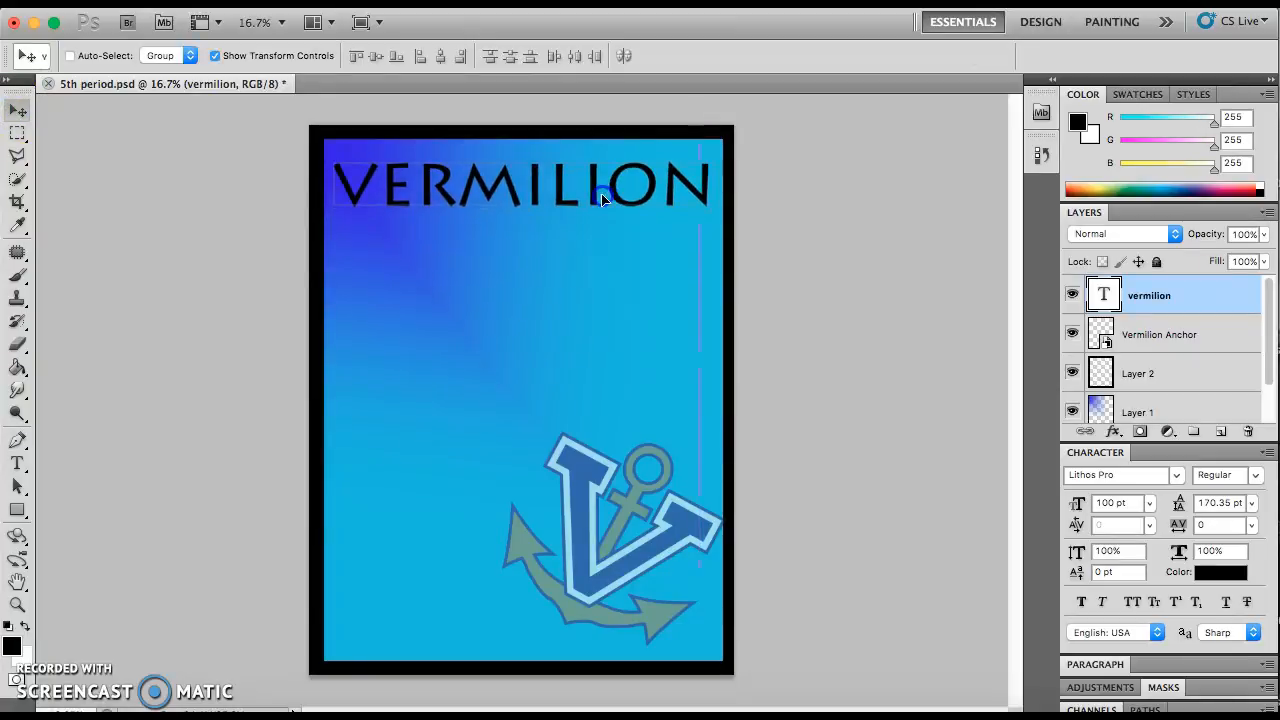
{"action": "left_click", "coordinate": [519, 206]}
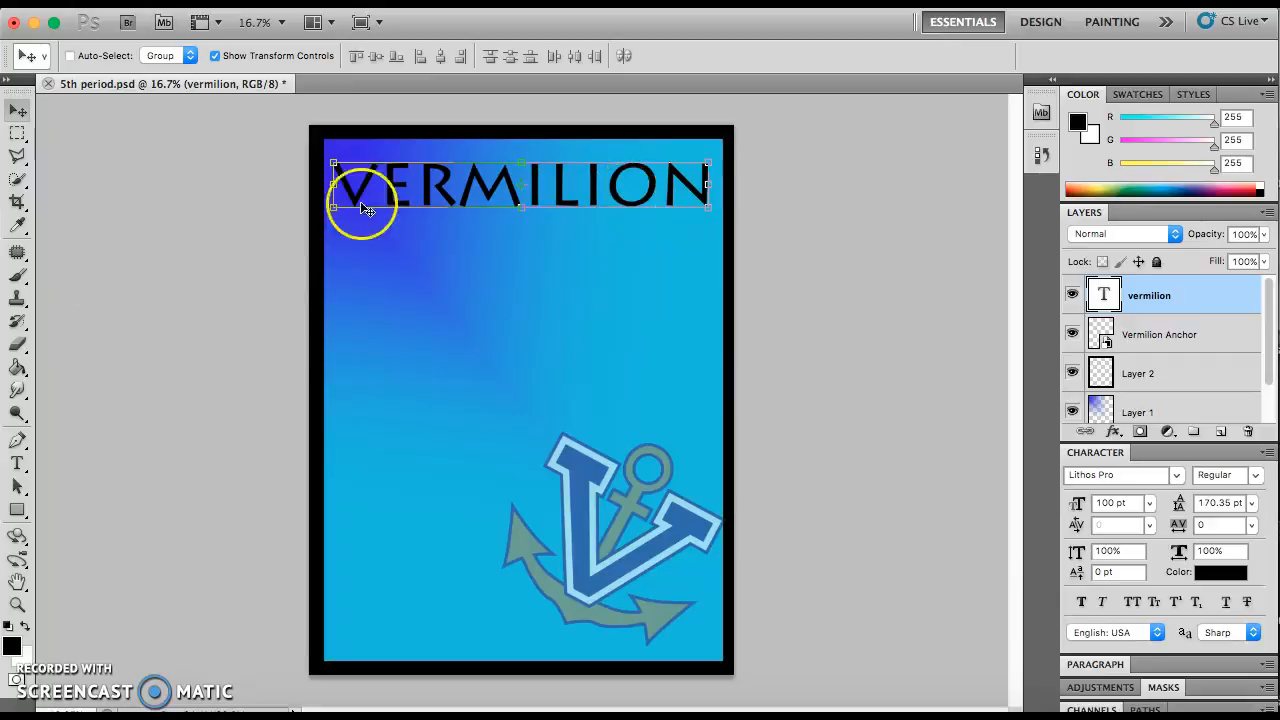
- Add a separate text layer reading SAILORS at 100 pt and centre it directly below VERMILION
{"action": "left_click", "coordinate": [17, 463]}
{"action": "left_click", "coordinate": [401, 294]}
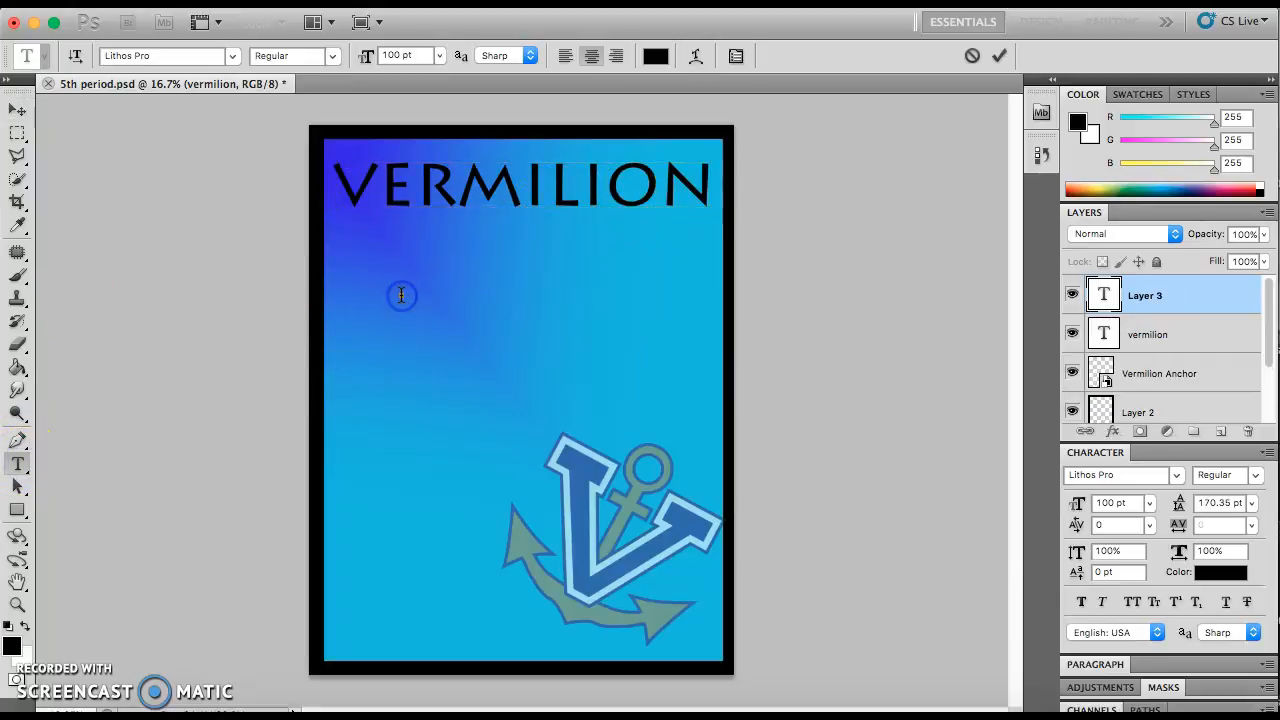
{"action": "type", "text": "SA"}
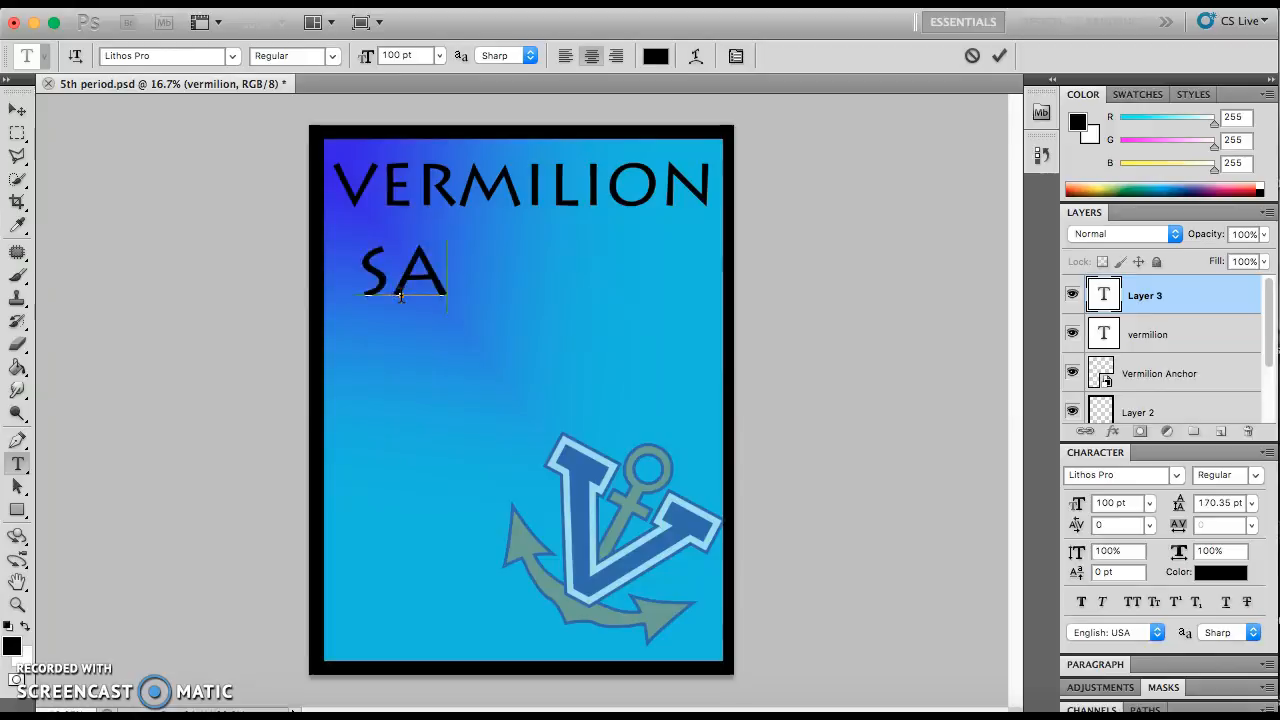
{"action": "type", "text": "ILORS"}
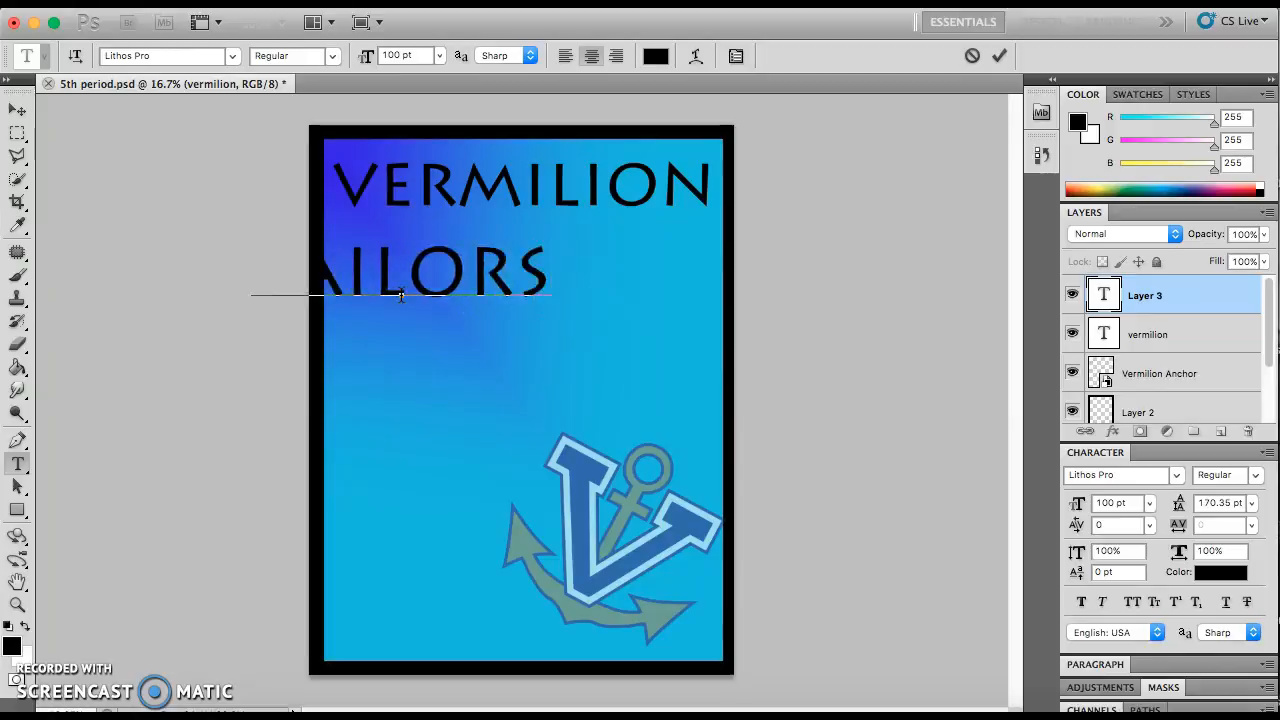
{"action": "left_click", "coordinate": [17, 110]}
{"action": "left_click_drag", "start_coordinate": [491, 265], "coordinate": [629, 267]}
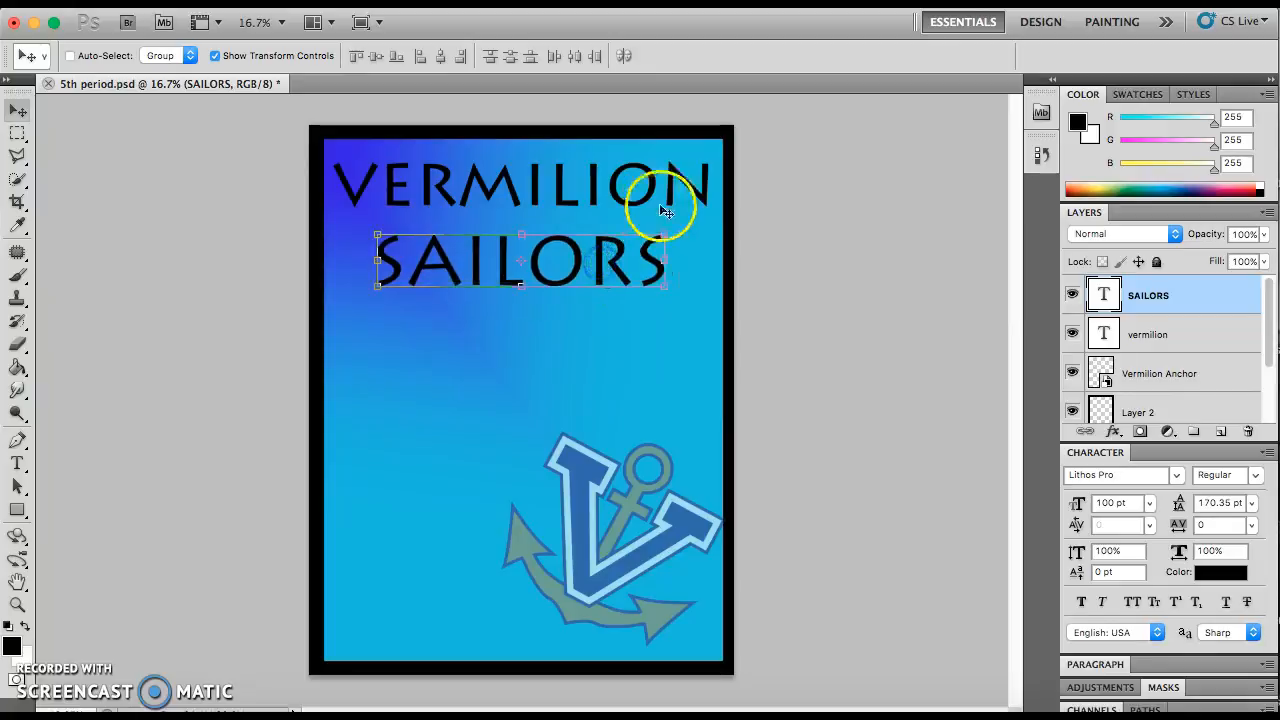
- Try other fonts, including Luminari, on the VERMILION text and return it to Lithos Pro
{"action": "left_click", "coordinate": [1190, 341]}
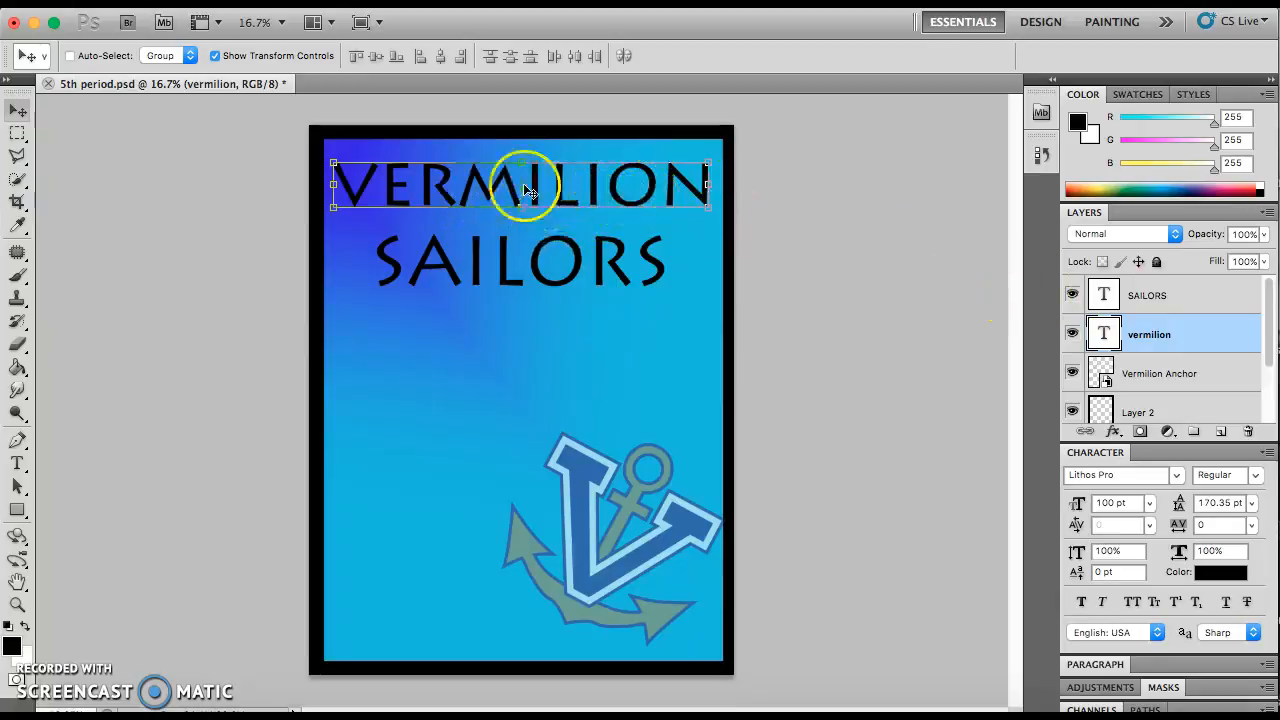
{"action": "left_click", "coordinate": [17, 464]}
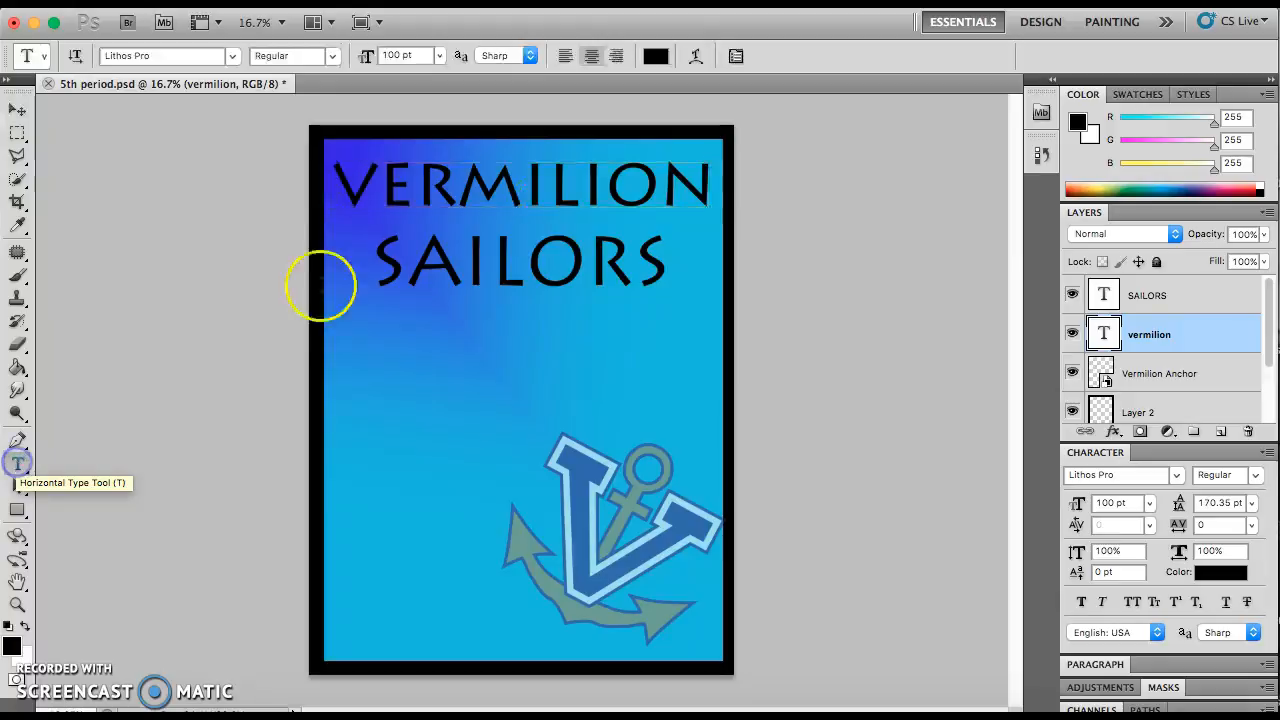
{"action": "double_click", "coordinate": [522, 182]}
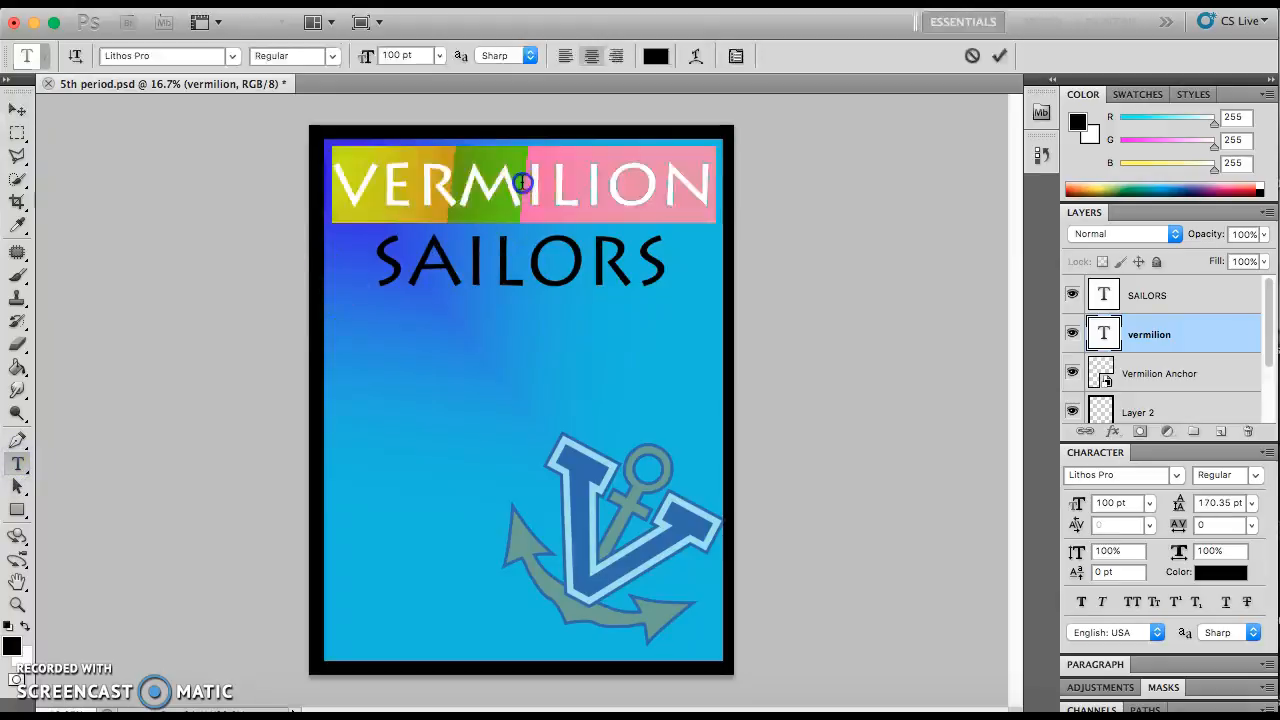
{"action": "left_click", "coordinate": [207, 60]}
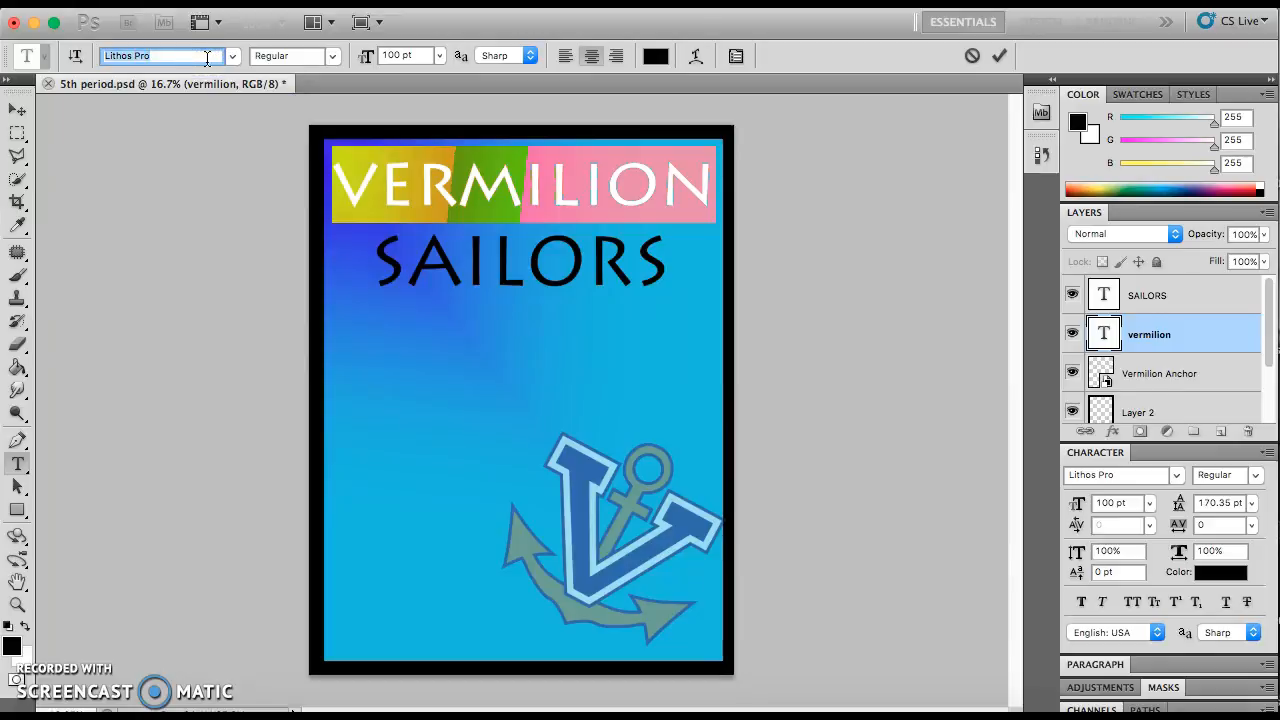
{"action": "type", "text": "Luminari"}
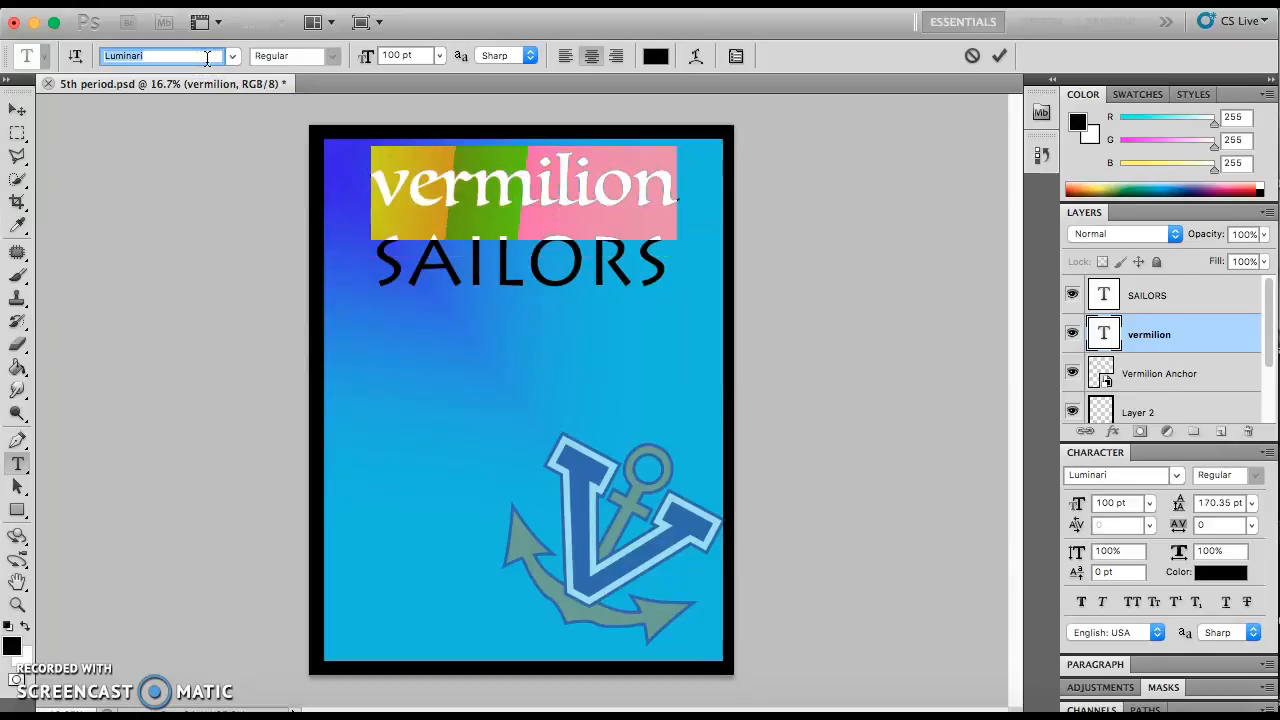
{"action": "key", "text": "Down"}
{"action": "key", "text": "Down"}
{"action": "key", "text": "Down"}
{"action": "key", "text": "Down"}
{"action": "key", "text": "Down"}
{"action": "key", "text": "Down"}
{"action": "key", "text": "Down"}
{"action": "key", "text": "Up"}
{"action": "key", "text": "Up"}
{"action": "key", "text": "Up"}
{"action": "key", "text": "Up"}
{"action": "key", "text": "Up"}
{"action": "key", "text": "Up"}
{"action": "key", "text": "Up"}
{"action": "key", "text": "Up"}
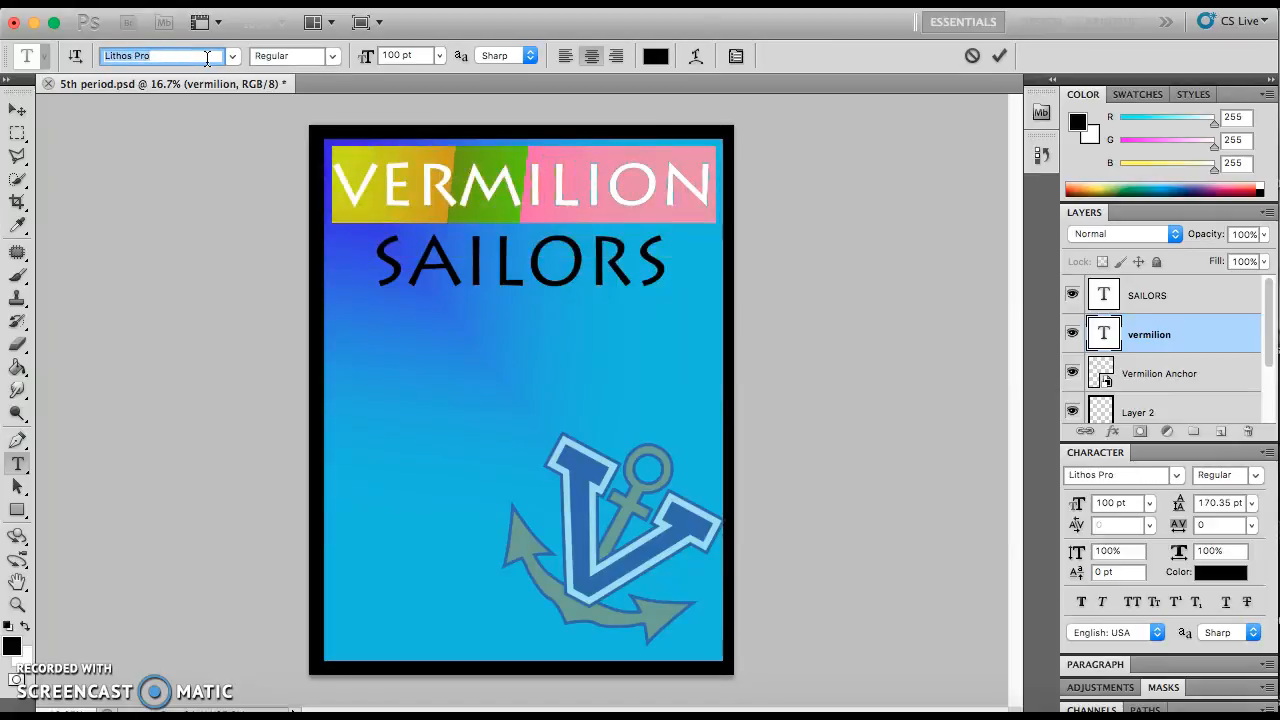
{"action": "left_click", "coordinate": [17, 108]}
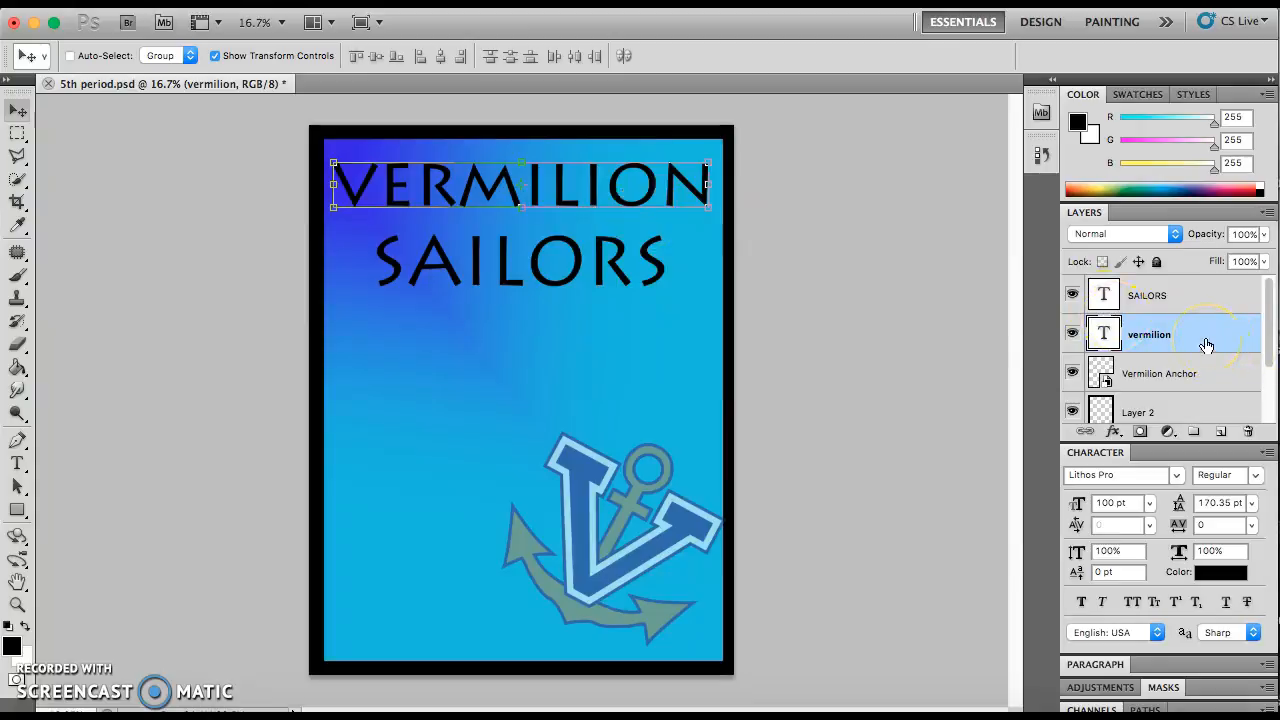
{"action": "left_click_drag", "start_coordinate": [613, 215], "coordinate": [615, 275]}
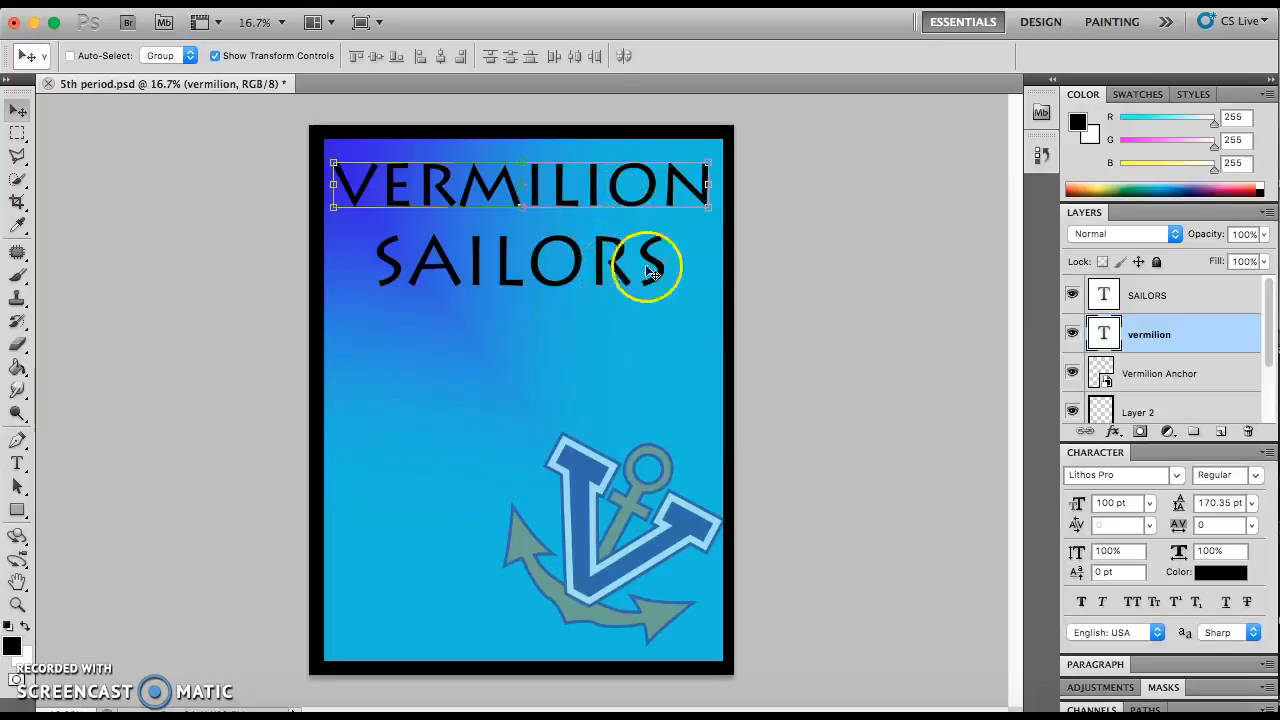
- Add a drop shadow effect to the VERMILION text layer, toggling it to compare the look
{"action": "double_click", "coordinate": [1200, 338]}
{"action": "left_click_drag", "start_coordinate": [1043, 130], "coordinate": [1102, 30]}
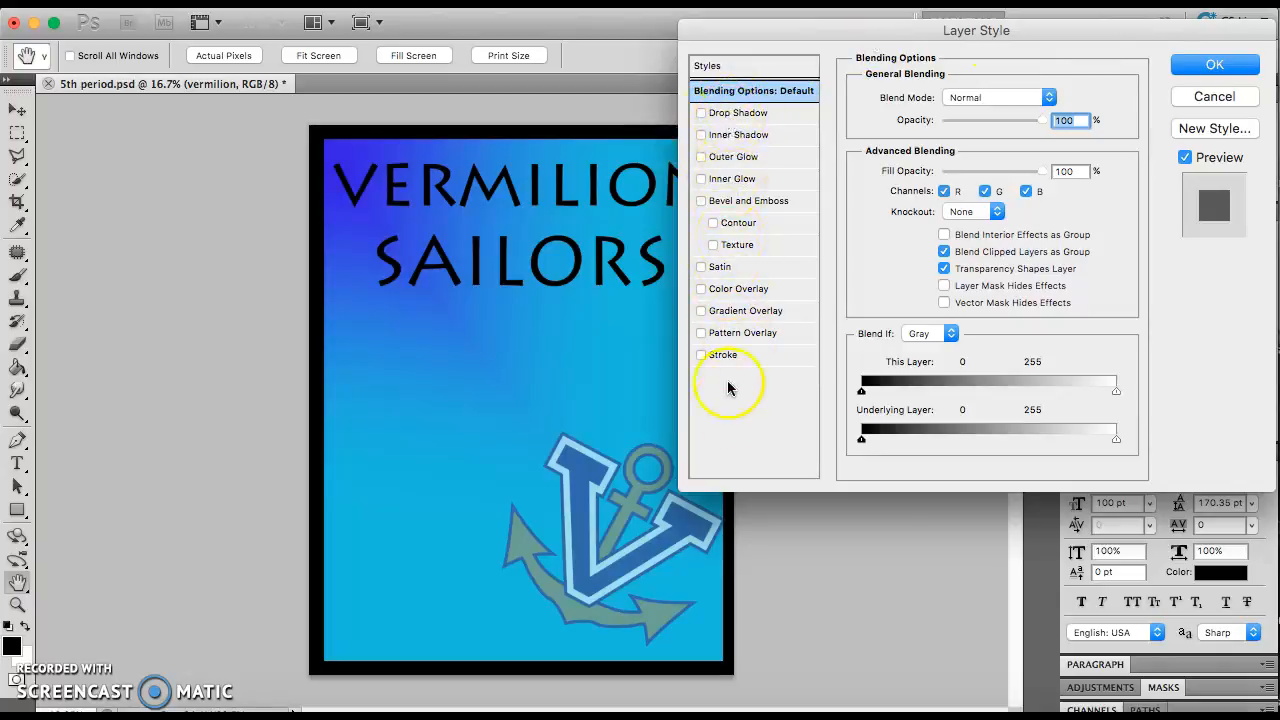
{"action": "left_click", "coordinate": [708, 116]}
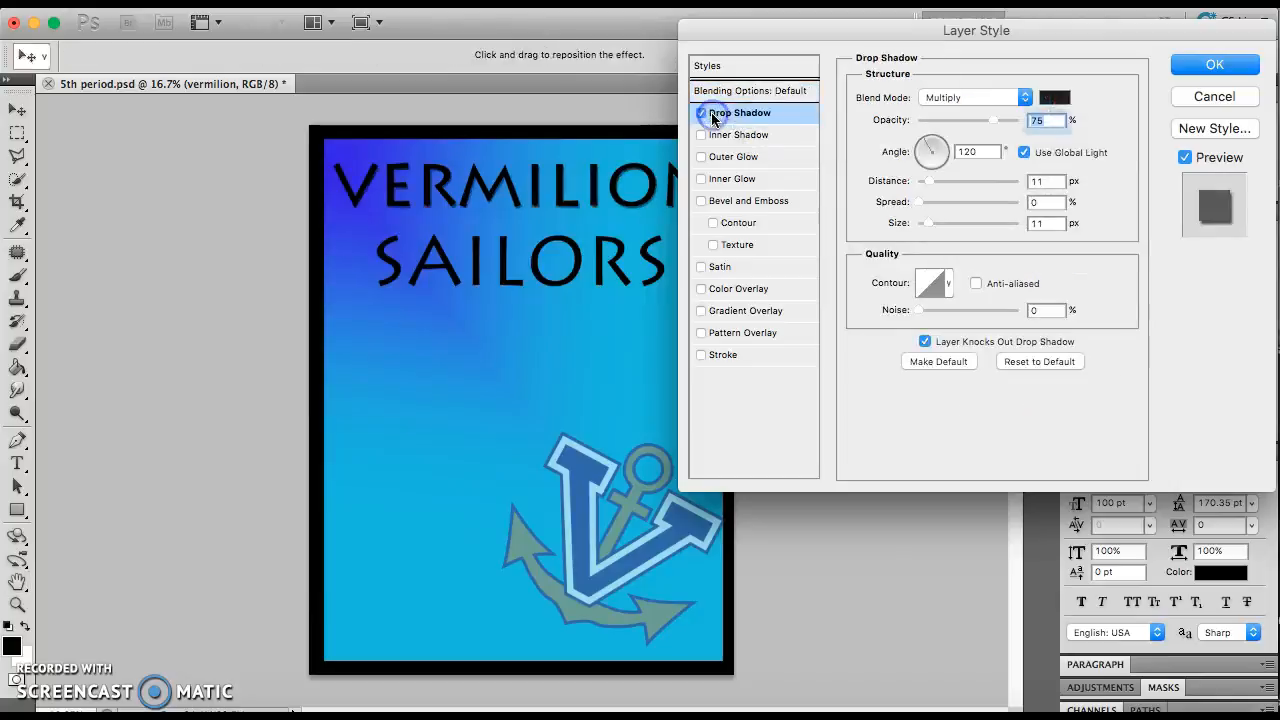
{"action": "left_click", "coordinate": [702, 115]}
{"action": "left_click", "coordinate": [702, 115]}
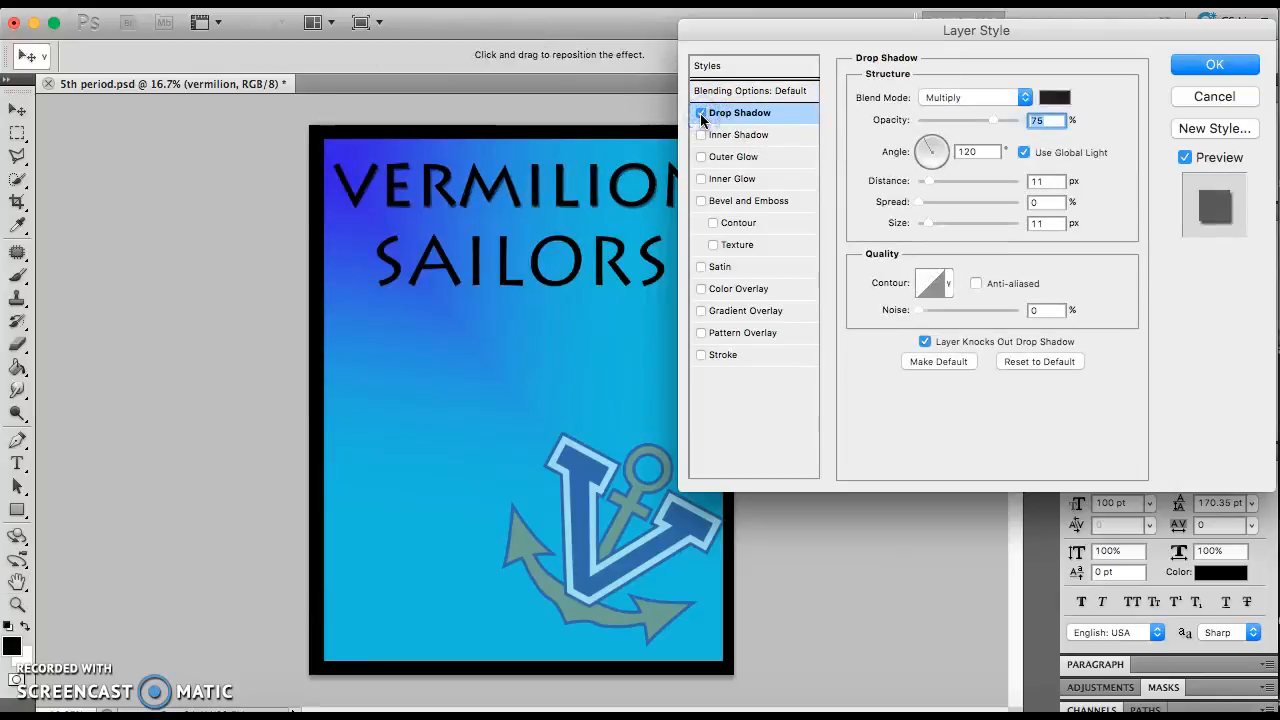
{"action": "left_click", "coordinate": [702, 114]}
{"action": "left_click", "coordinate": [702, 114]}
{"action": "left_click", "coordinate": [782, 120]}
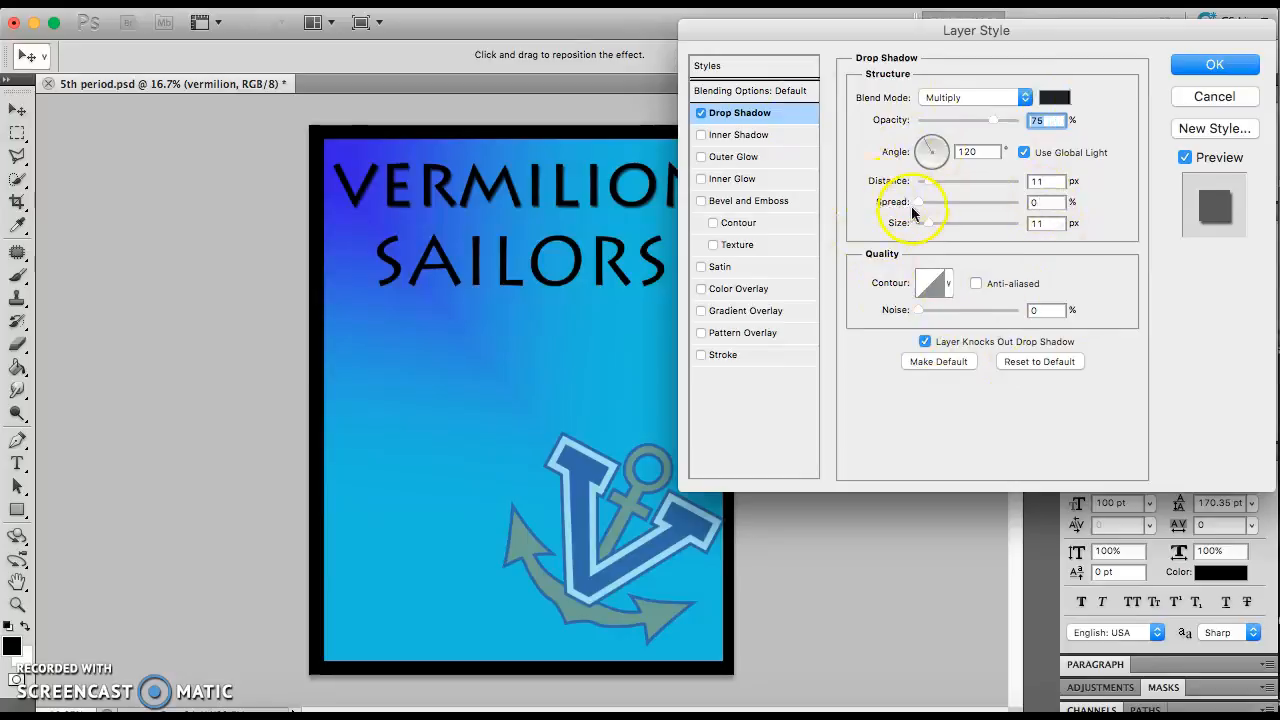
- Set the VERMILION drop shadow to Normal blending, near-white colour #fcfafa, distance 34 px, spread 27% and size 29 px
{"action": "left_click", "coordinate": [1025, 98]}
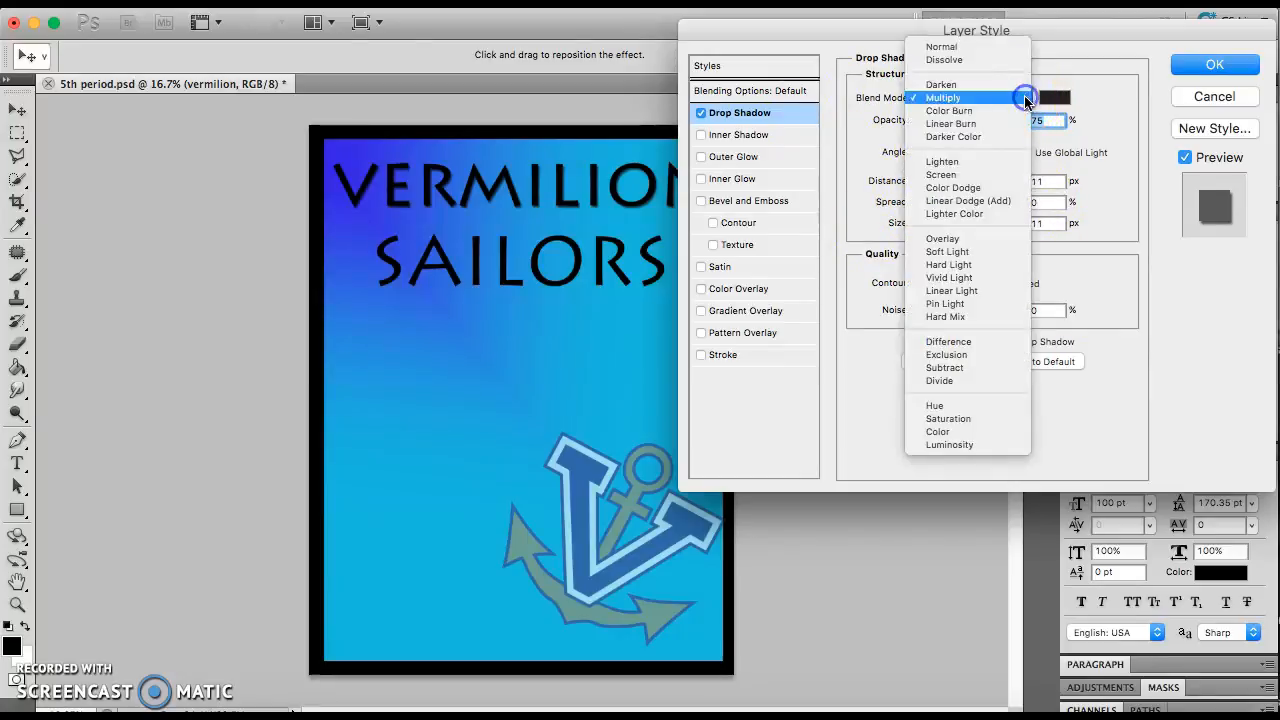
{"action": "left_click", "coordinate": [1006, 48]}
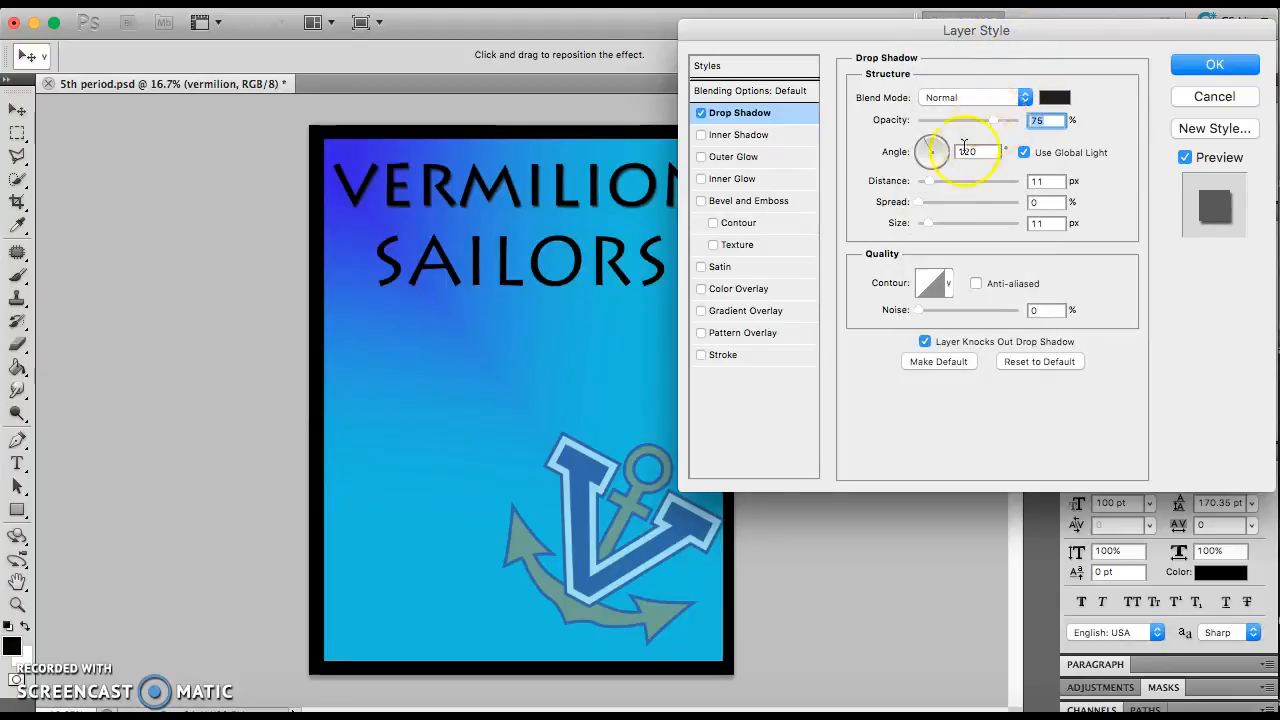
{"action": "left_click", "coordinate": [1058, 101]}
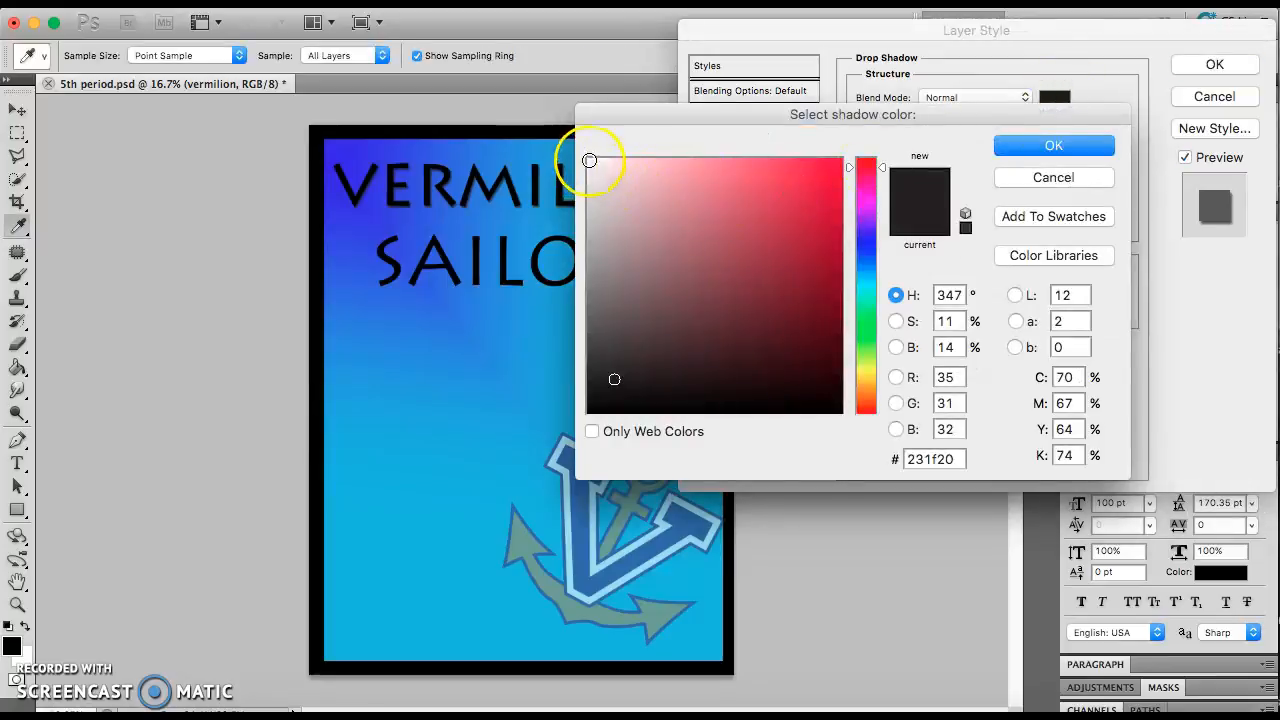
{"action": "left_click", "coordinate": [589, 160]}
{"action": "left_click", "coordinate": [1022, 145]}
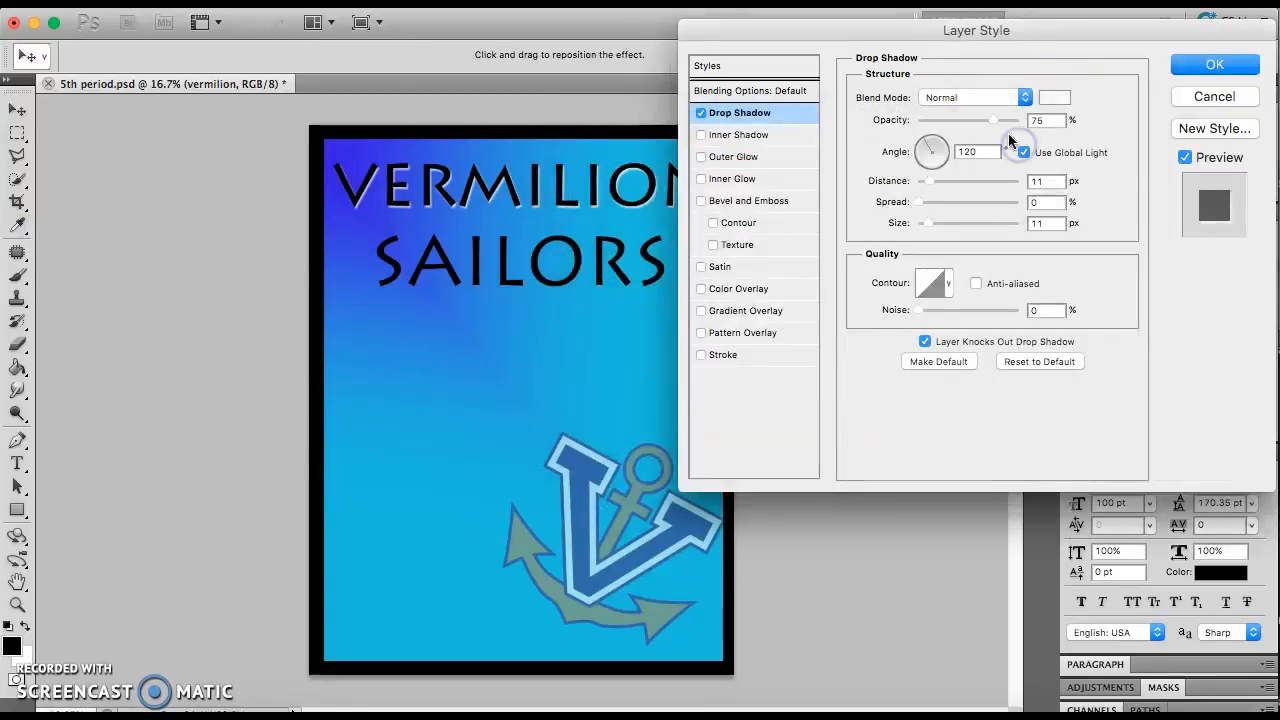
{"action": "left_click", "coordinate": [1055, 100]}
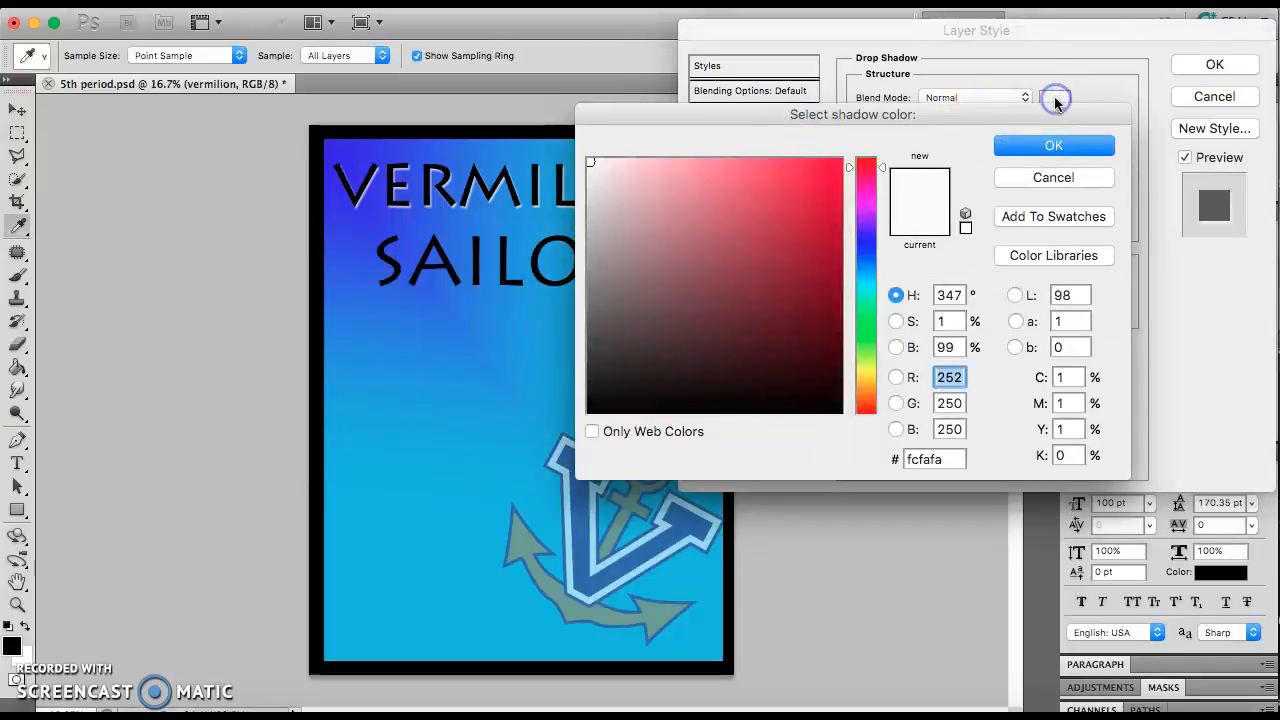
{"action": "left_click", "coordinate": [1054, 177]}
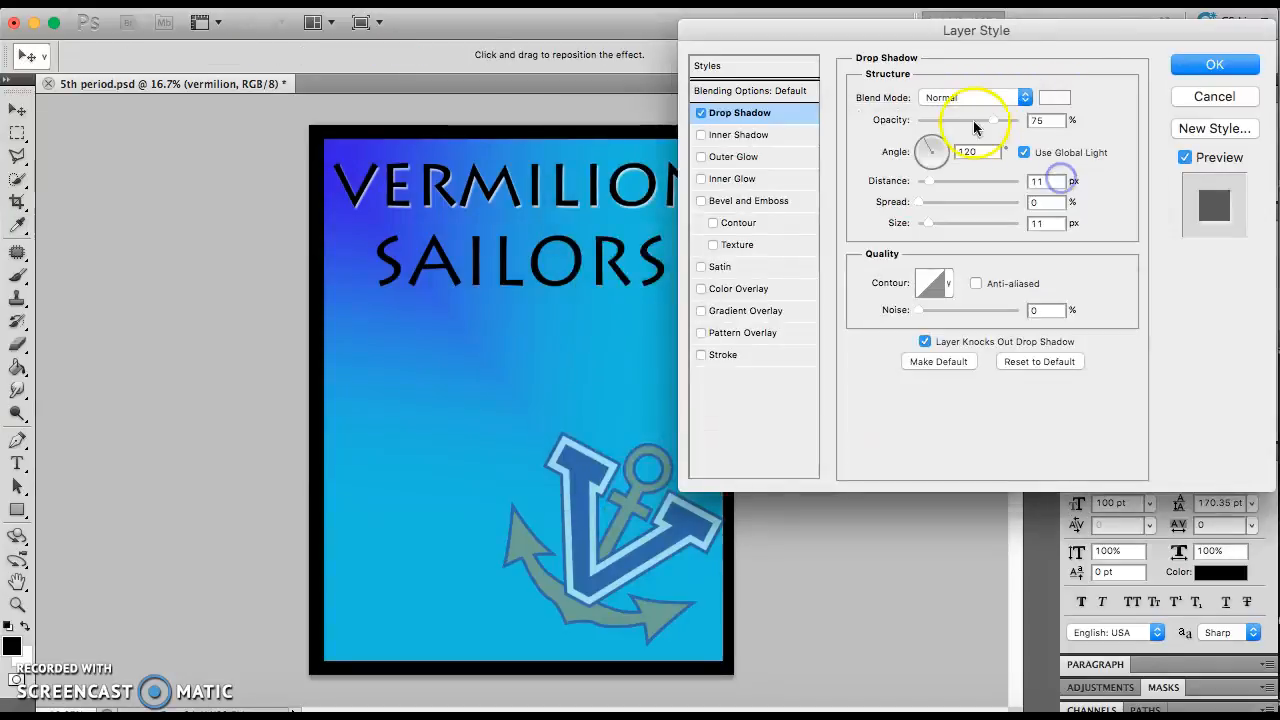
{"action": "mouse_move", "coordinate": [936, 201]}
{"action": "left_mouse_down"}
{"action": "mouse_move", "coordinate": [933, 185]}
{"action": "mouse_move", "coordinate": [950, 180]}
{"action": "mouse_move", "coordinate": [929, 201]}
{"action": "mouse_move", "coordinate": [943, 204]}
{"action": "mouse_move", "coordinate": [937, 226]}
{"action": "left_mouse_up"}
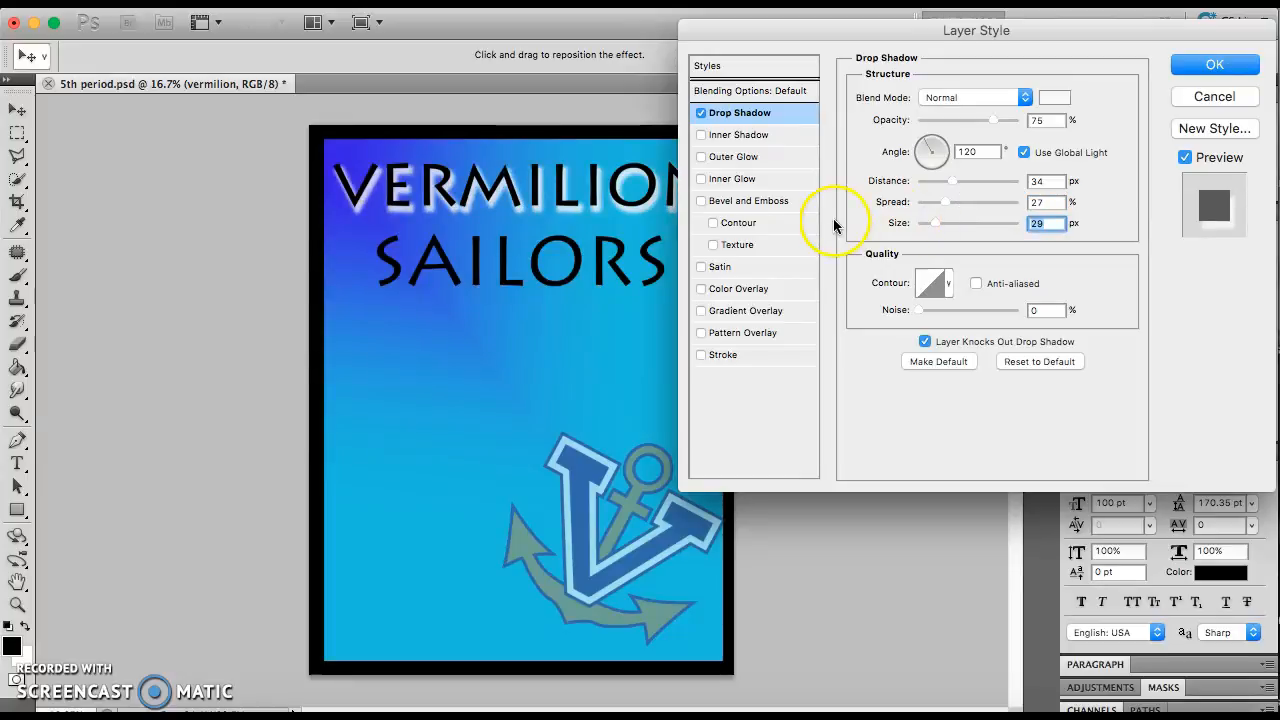
- Add Bevel and Emboss with Contour to the VERMILION text, with depth 261%, size 29 px and soften 6 px
{"action": "left_click", "coordinate": [703, 201]}
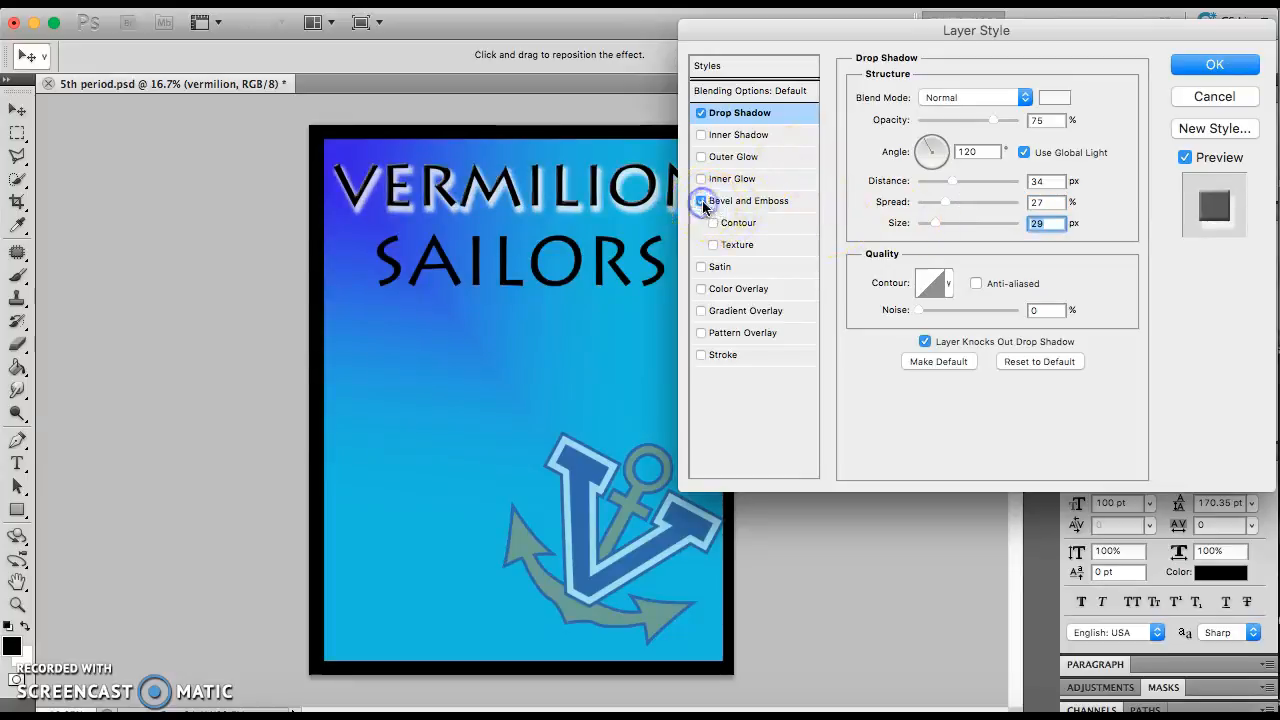
{"action": "left_click", "coordinate": [731, 203]}
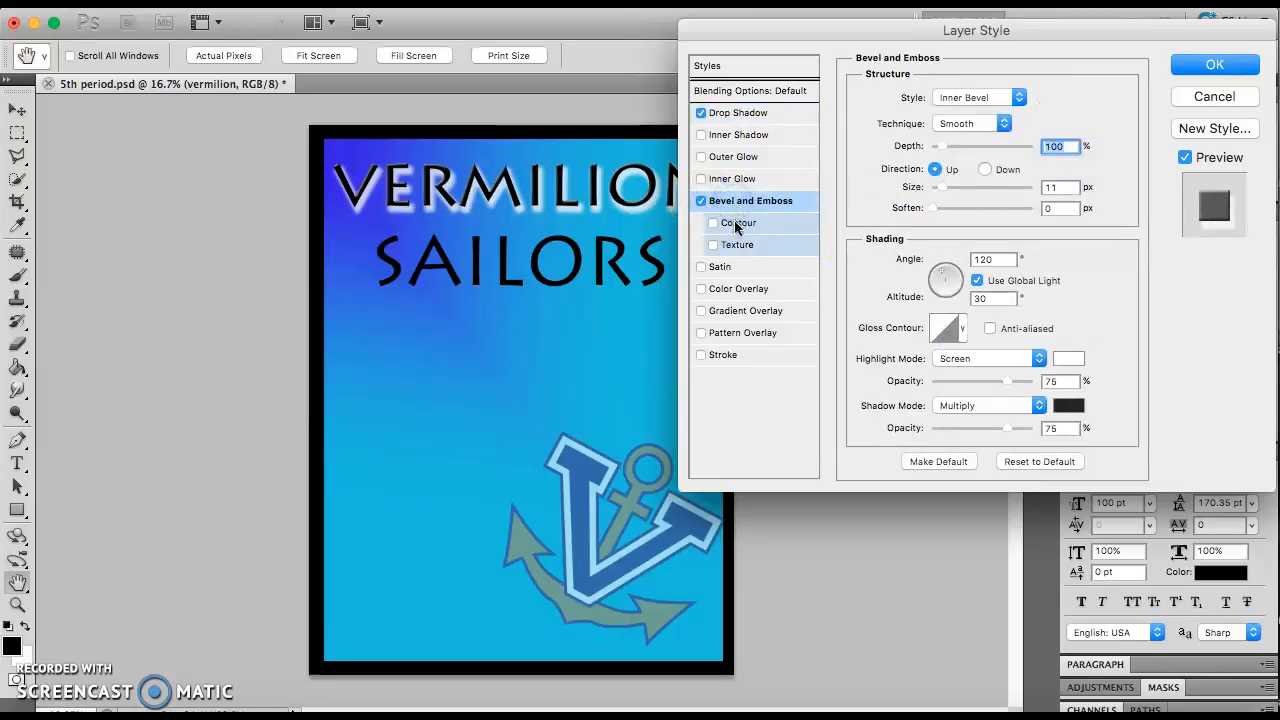
{"action": "left_click", "coordinate": [714, 224]}
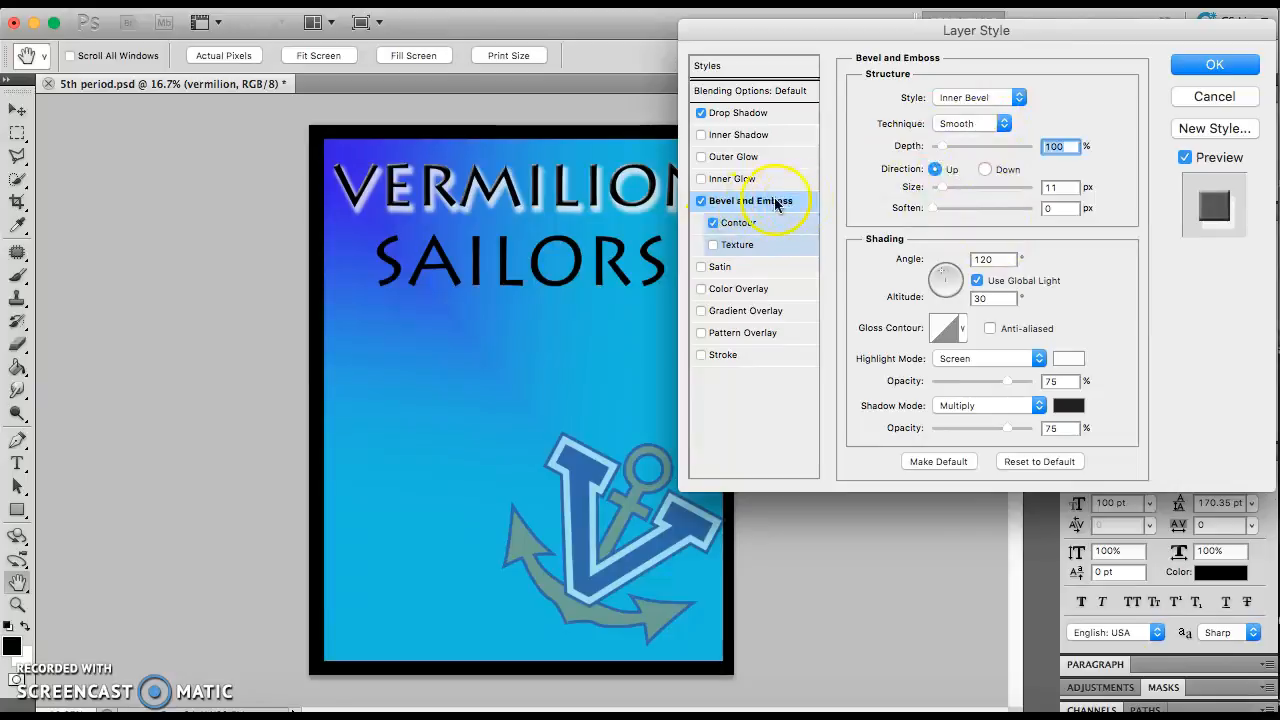
{"action": "left_click_drag", "start_coordinate": [941, 147], "coordinate": [959, 209]}
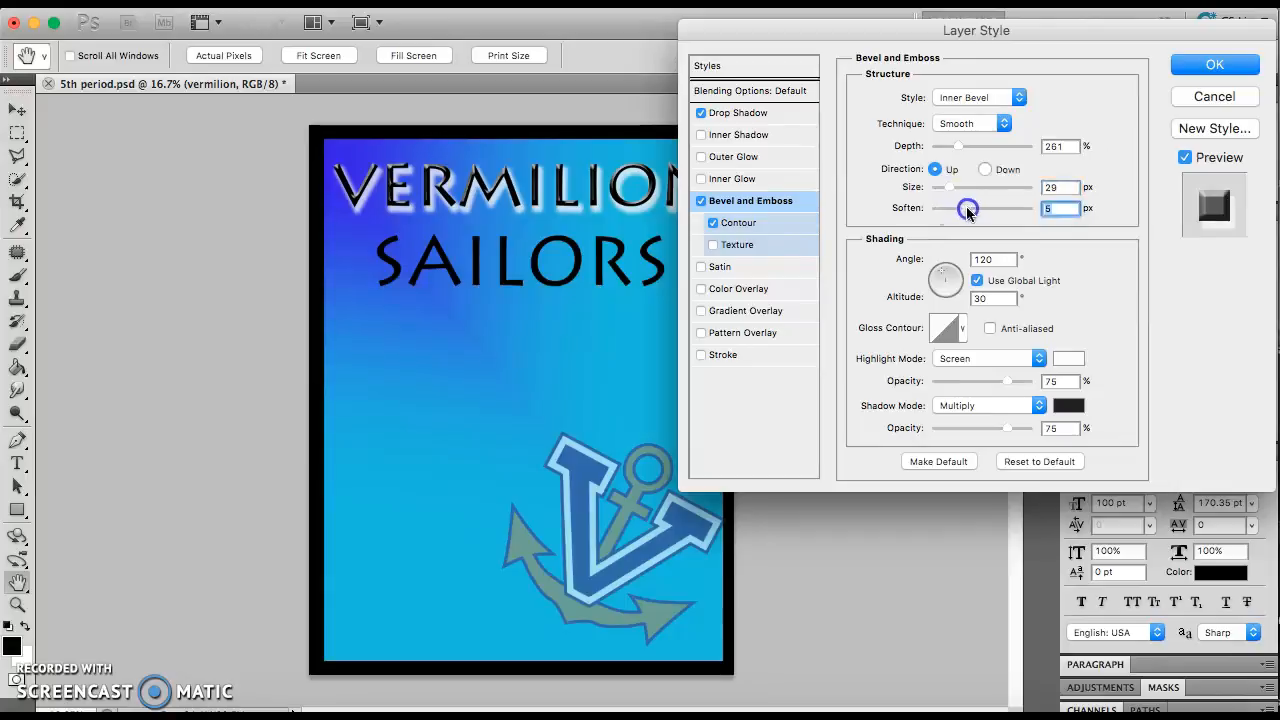
{"action": "left_click_drag", "start_coordinate": [968, 212], "coordinate": [966, 214]}
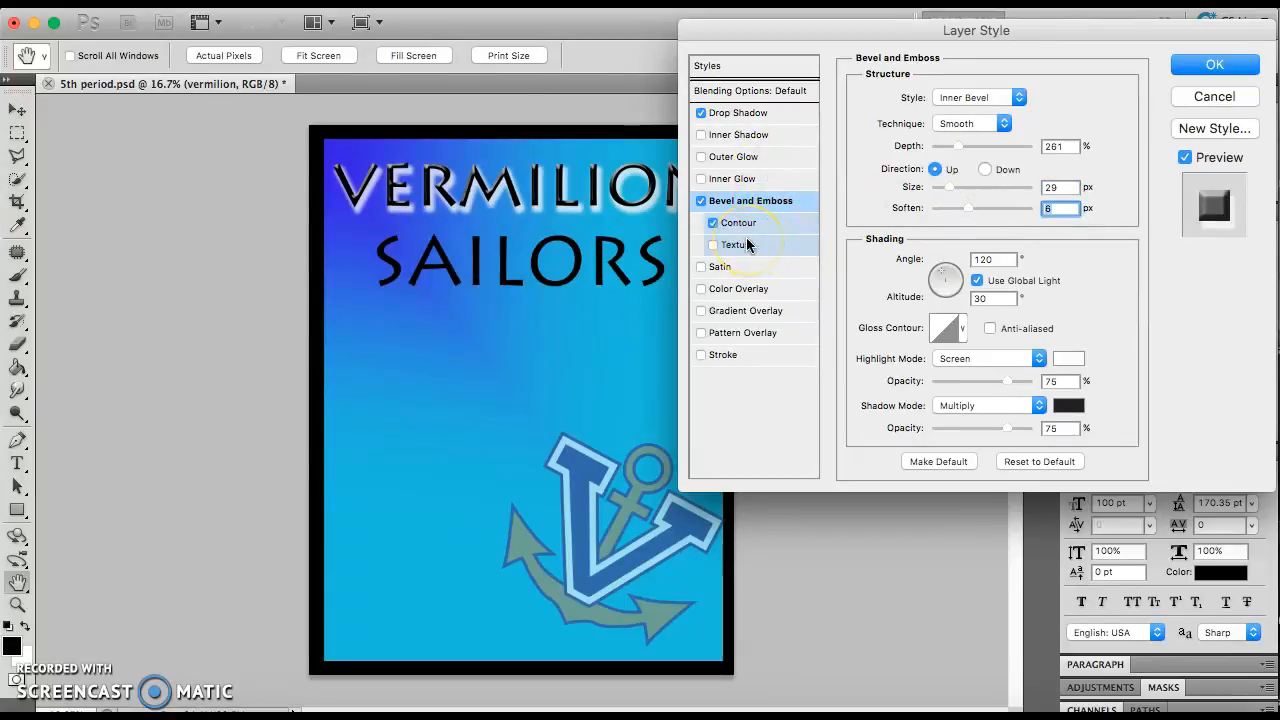
- Add a 10 px outside stroke in near-black #000404 to the VERMILION text and apply the layer style
{"action": "left_click", "coordinate": [723, 356]}
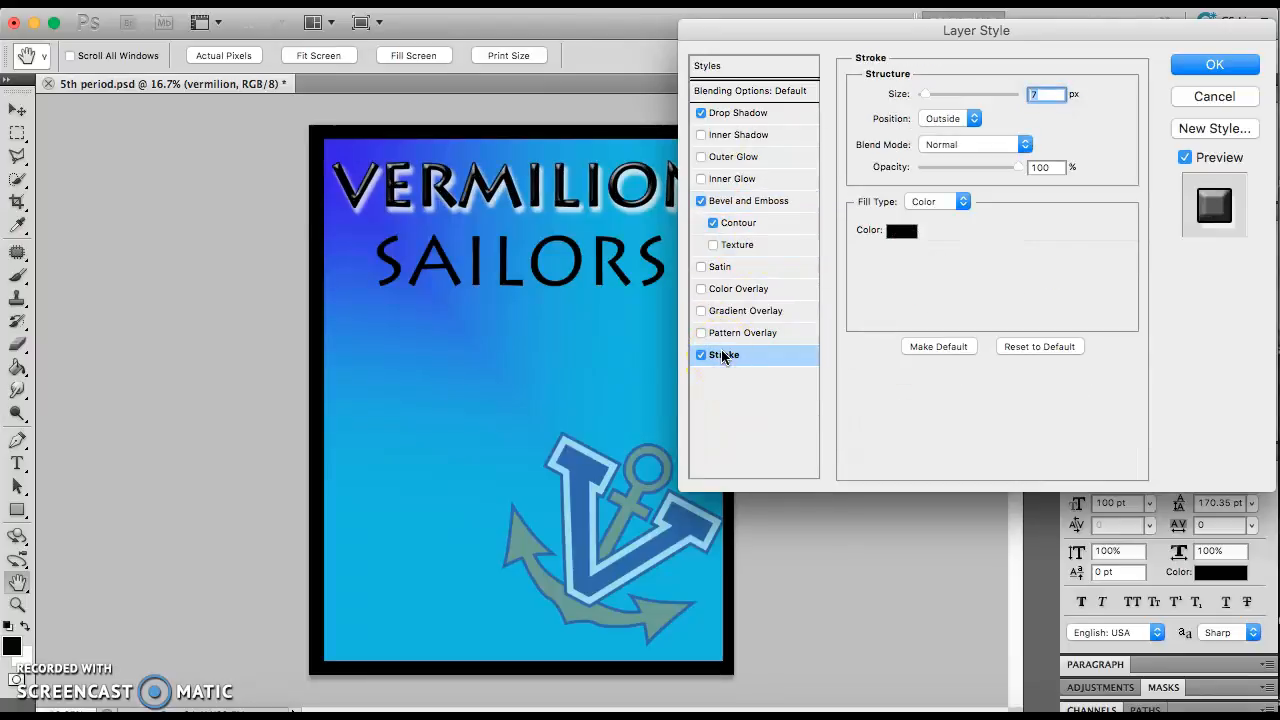
{"action": "left_click", "coordinate": [900, 232]}
{"action": "left_click_drag", "start_coordinate": [863, 117], "coordinate": [992, 82]}
{"action": "left_click", "coordinate": [962, 129]}
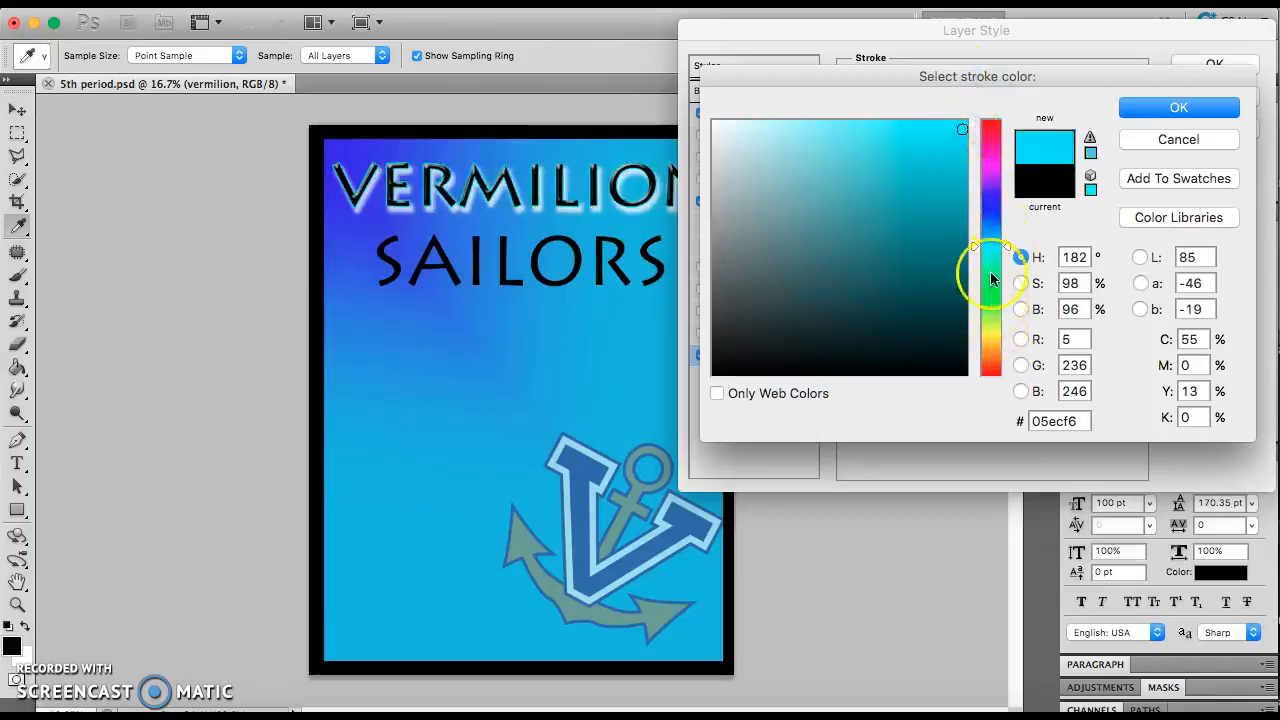
{"action": "left_click", "coordinate": [964, 371]}
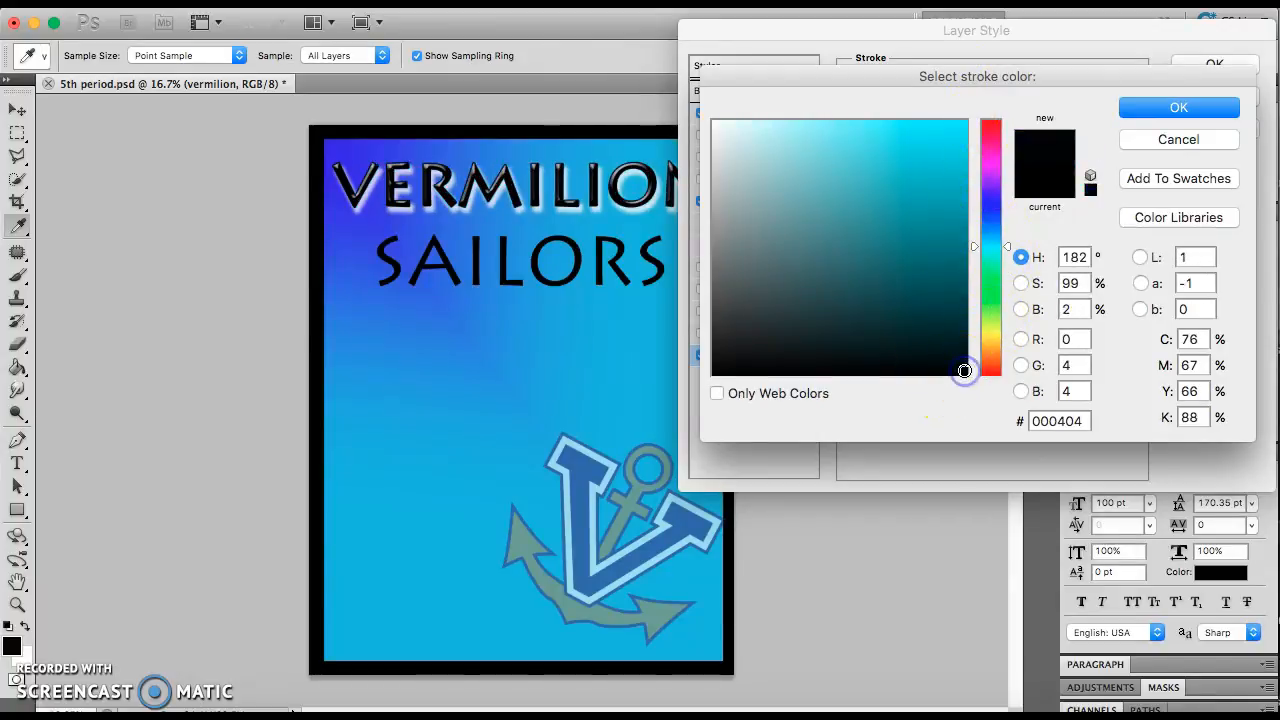
{"action": "left_click", "coordinate": [1177, 106]}
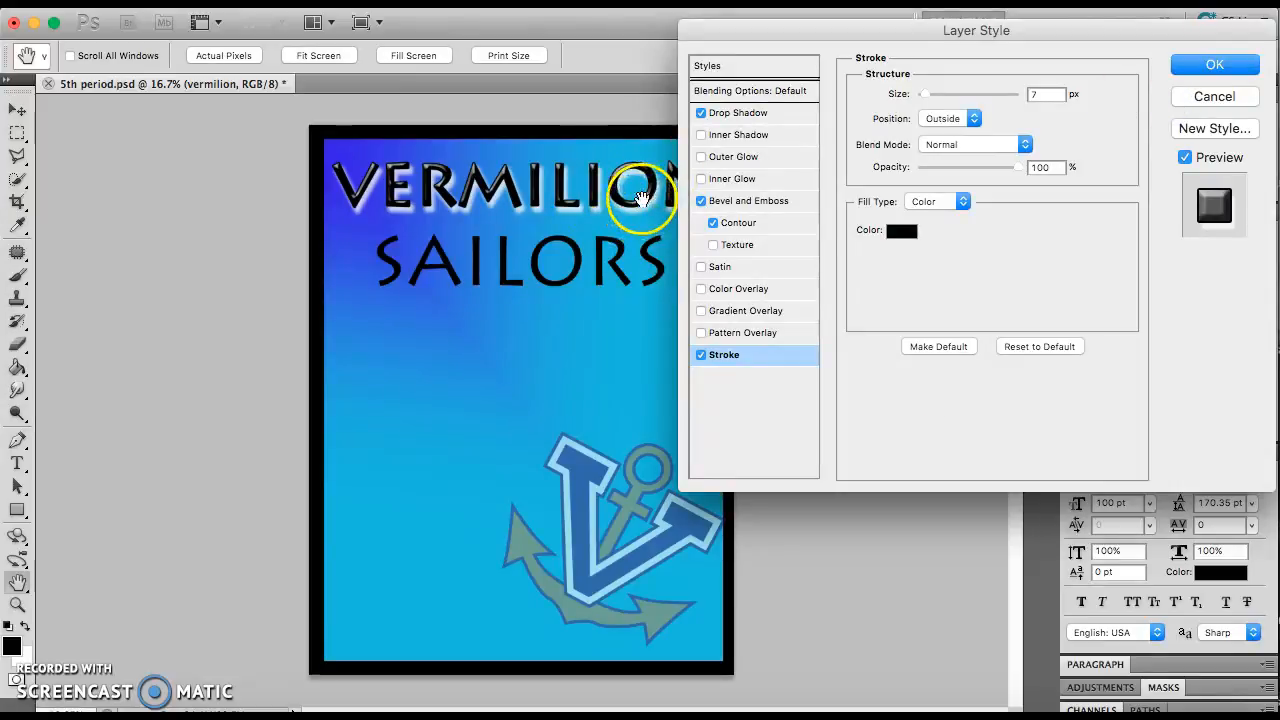
{"action": "mouse_move", "coordinate": [925, 94]}
{"action": "left_mouse_down"}
{"action": "mouse_move", "coordinate": [941, 94]}
{"action": "mouse_move", "coordinate": [926, 97]}
{"action": "left_mouse_up"}
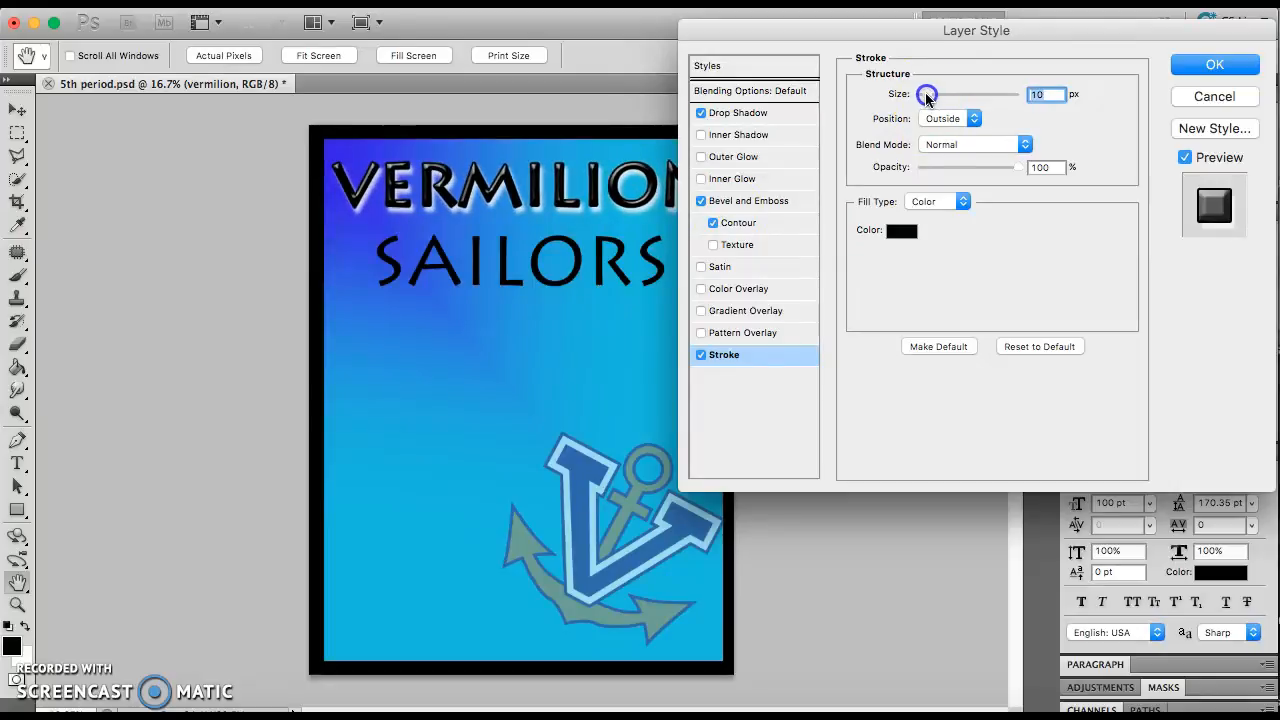
{"action": "left_click", "coordinate": [1193, 67]}
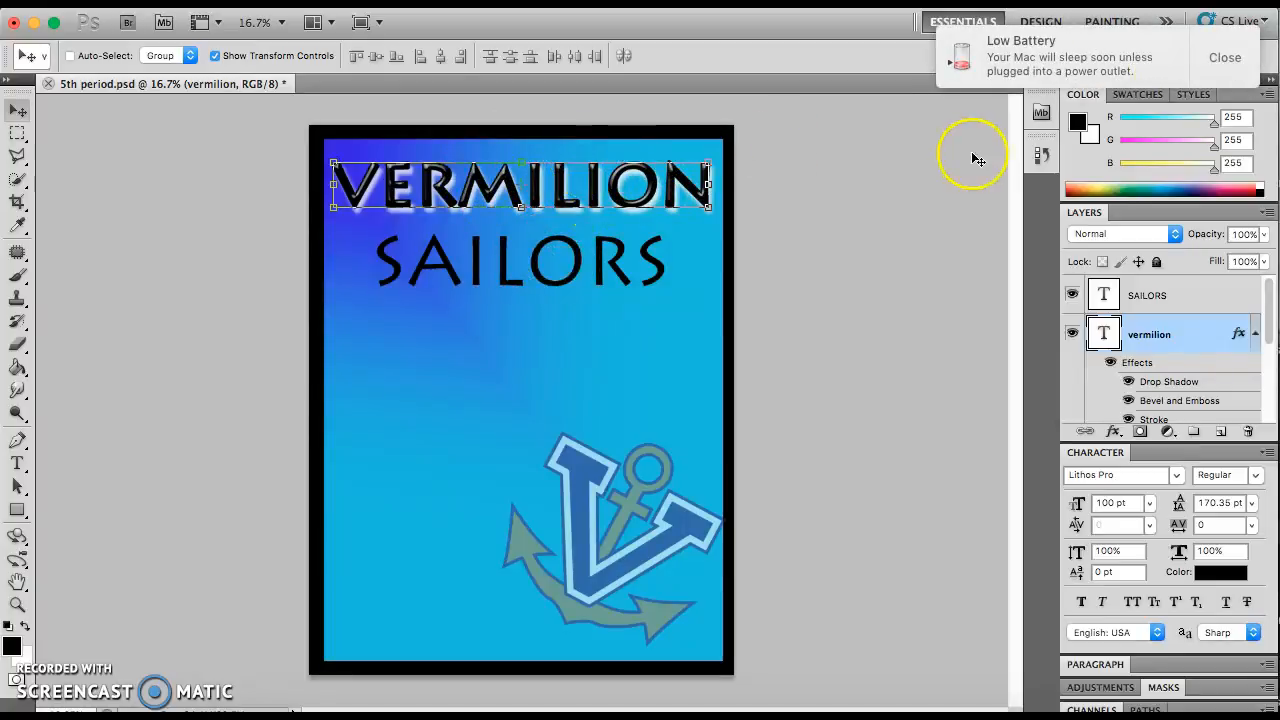
{"action": "left_click", "coordinate": [1225, 57]}
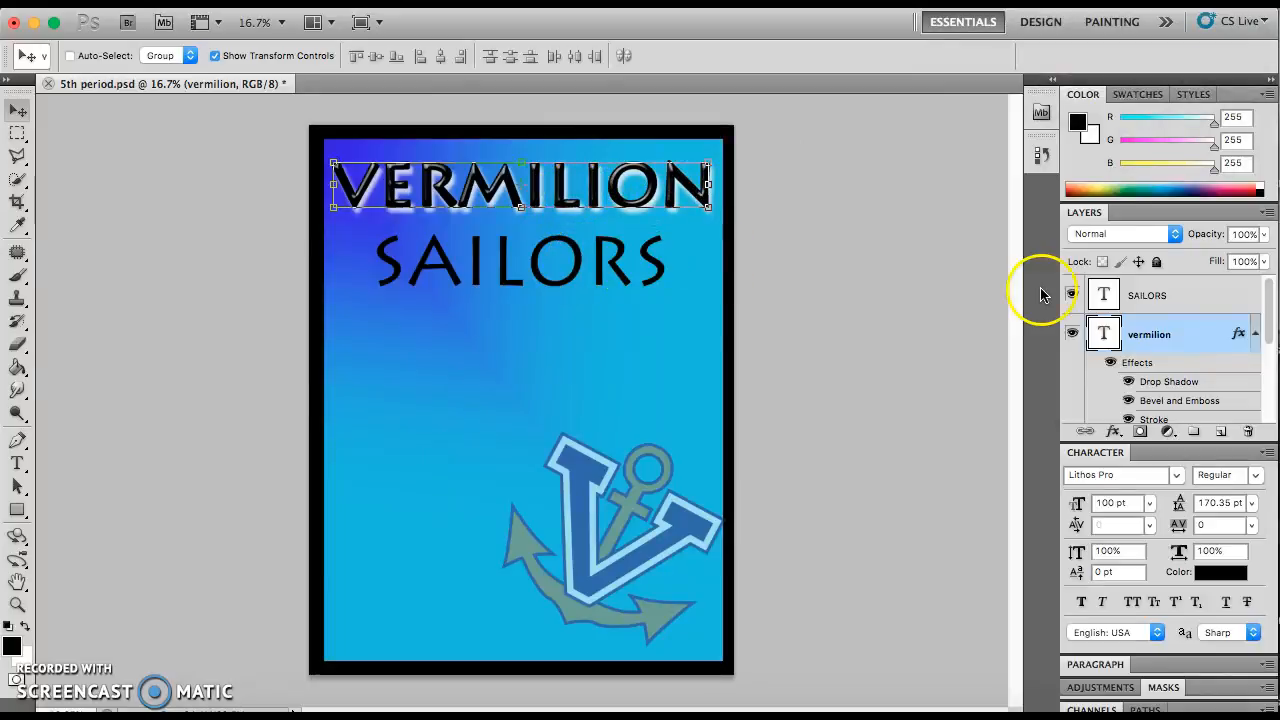
- Copy the VERMILION text's layer style and paste it onto the SAILORS text layer
{"action": "right_click", "coordinate": [1208, 334]}
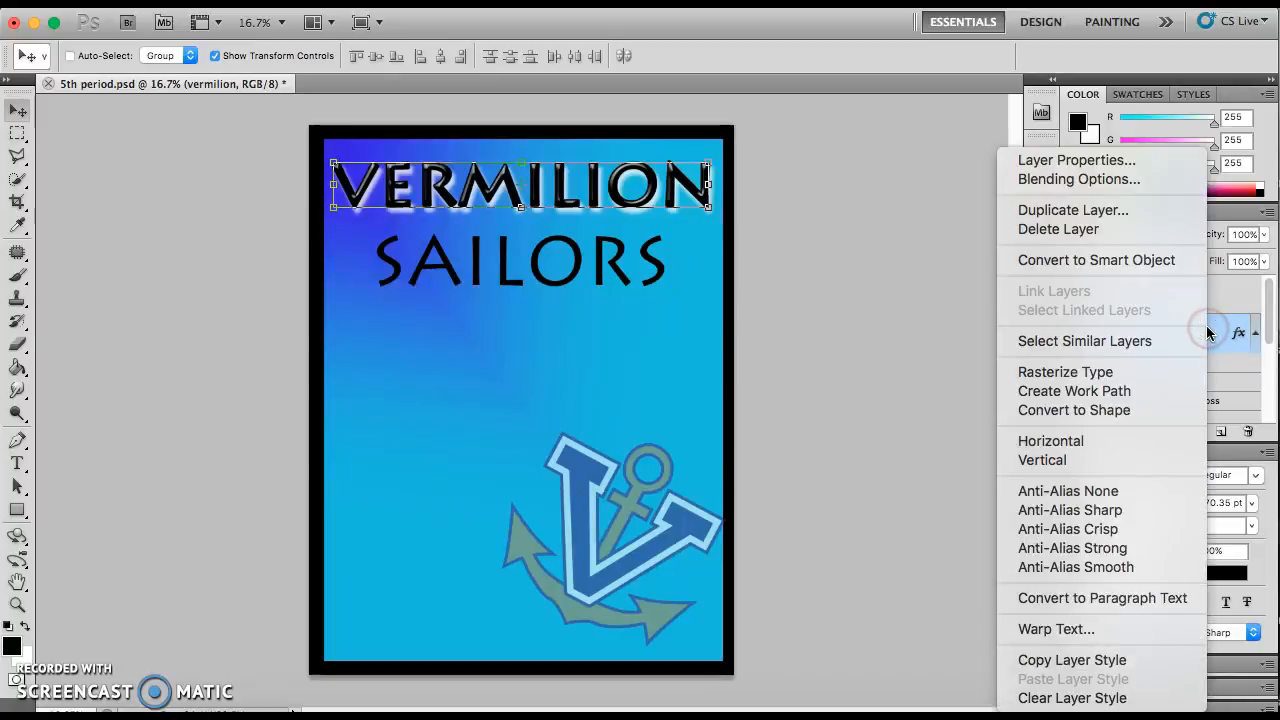
{"action": "left_click", "coordinate": [1133, 664]}
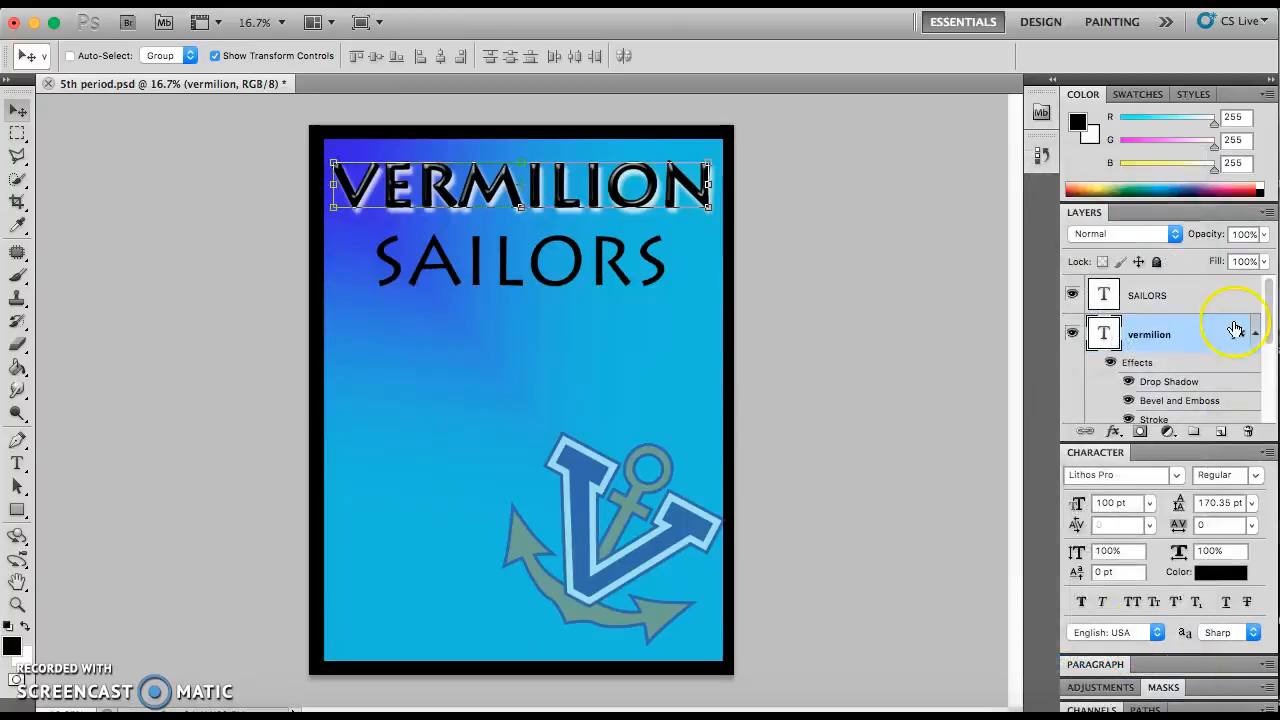
{"action": "left_click", "coordinate": [1202, 309]}
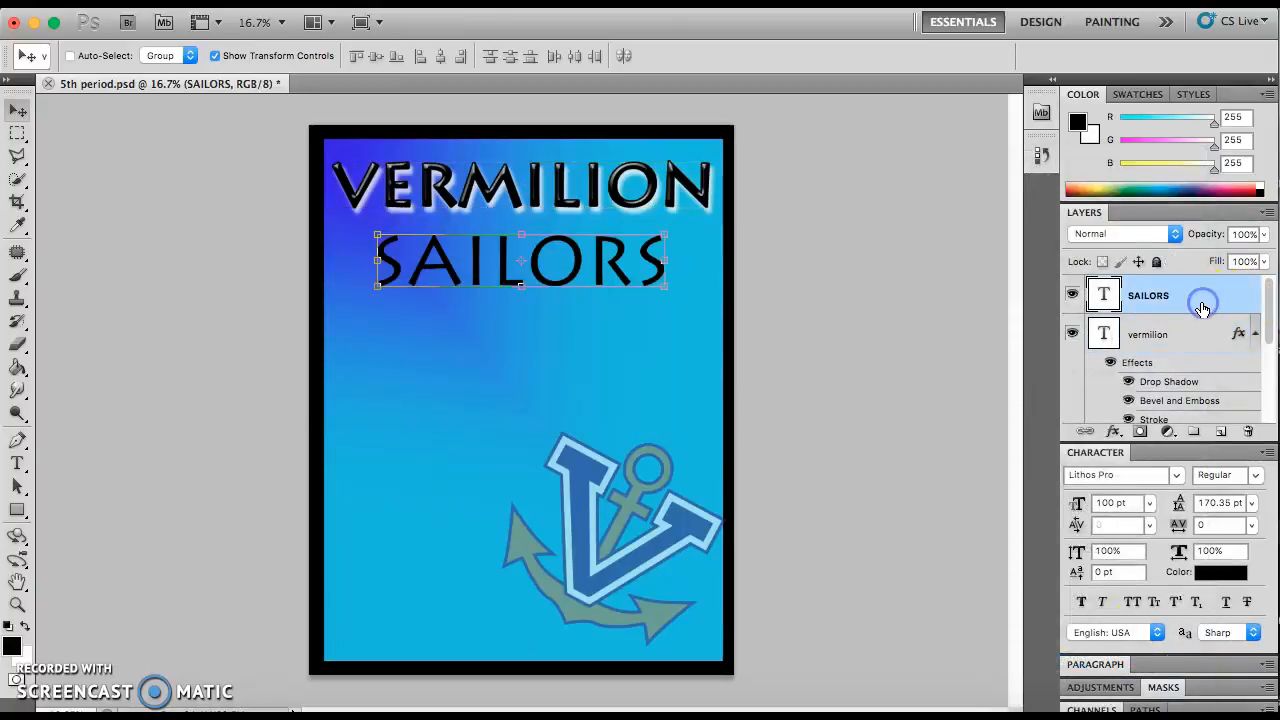
{"action": "right_click", "coordinate": [1202, 305]}
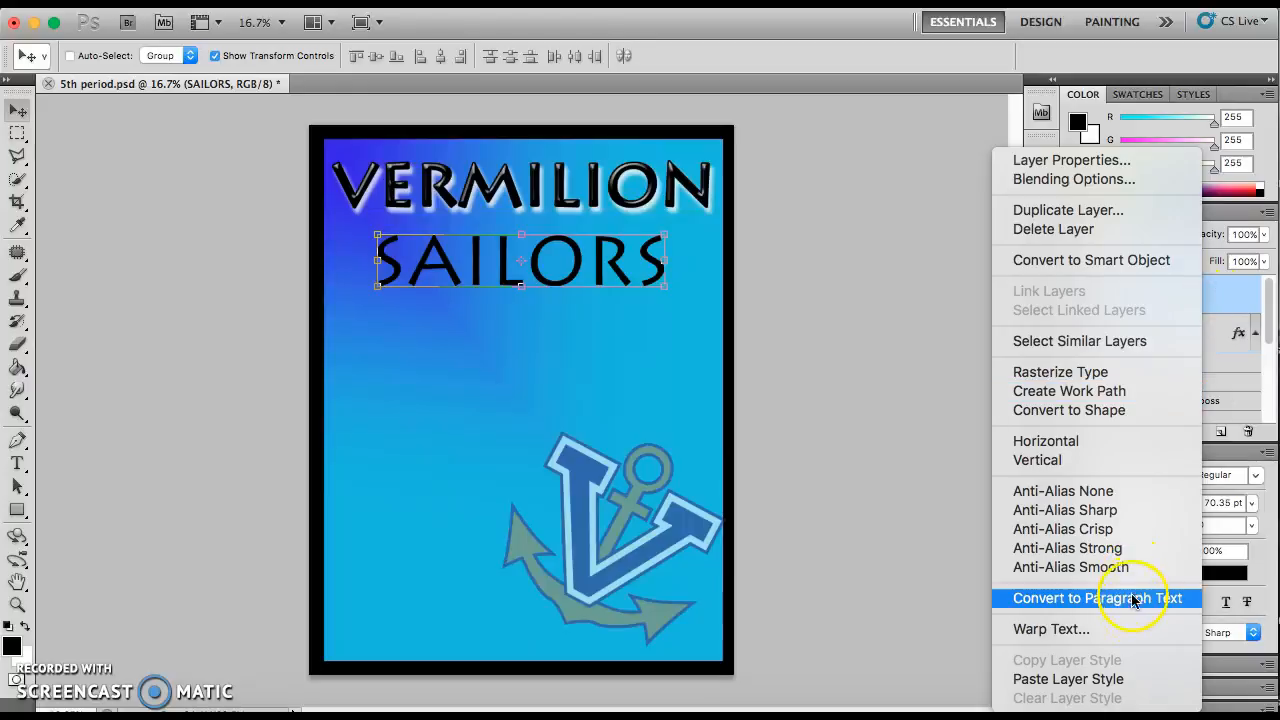
{"action": "left_click", "coordinate": [1117, 683]}
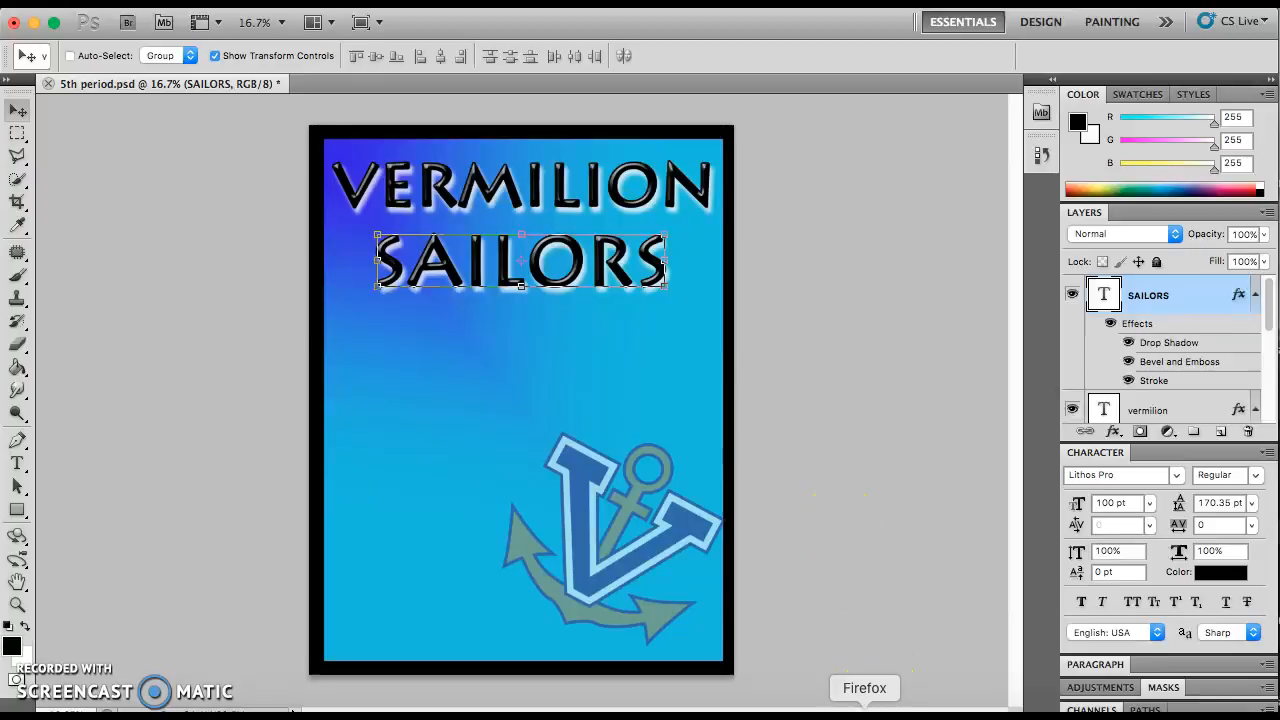
- Switch to Firefox and open the public view of the Intro to Film and Photography blog from Blogger
{"action": "left_click", "coordinate": [878, 710]}
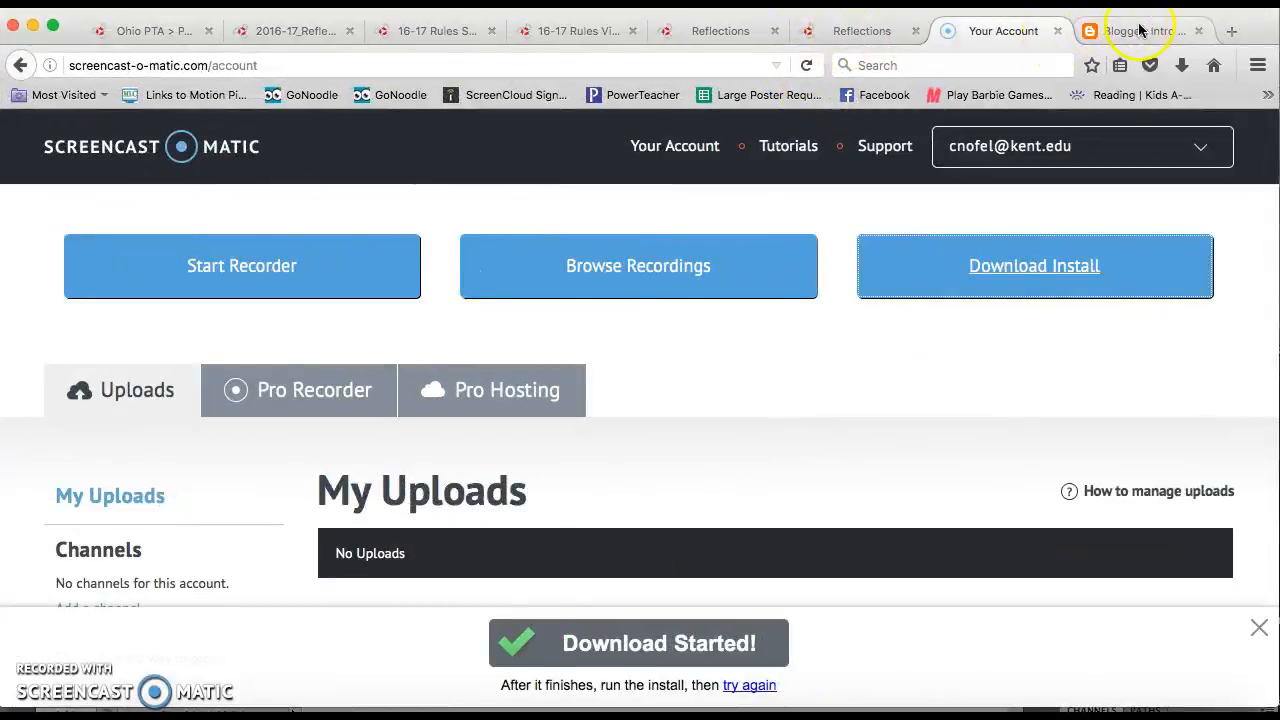
{"action": "left_click", "coordinate": [1138, 30]}
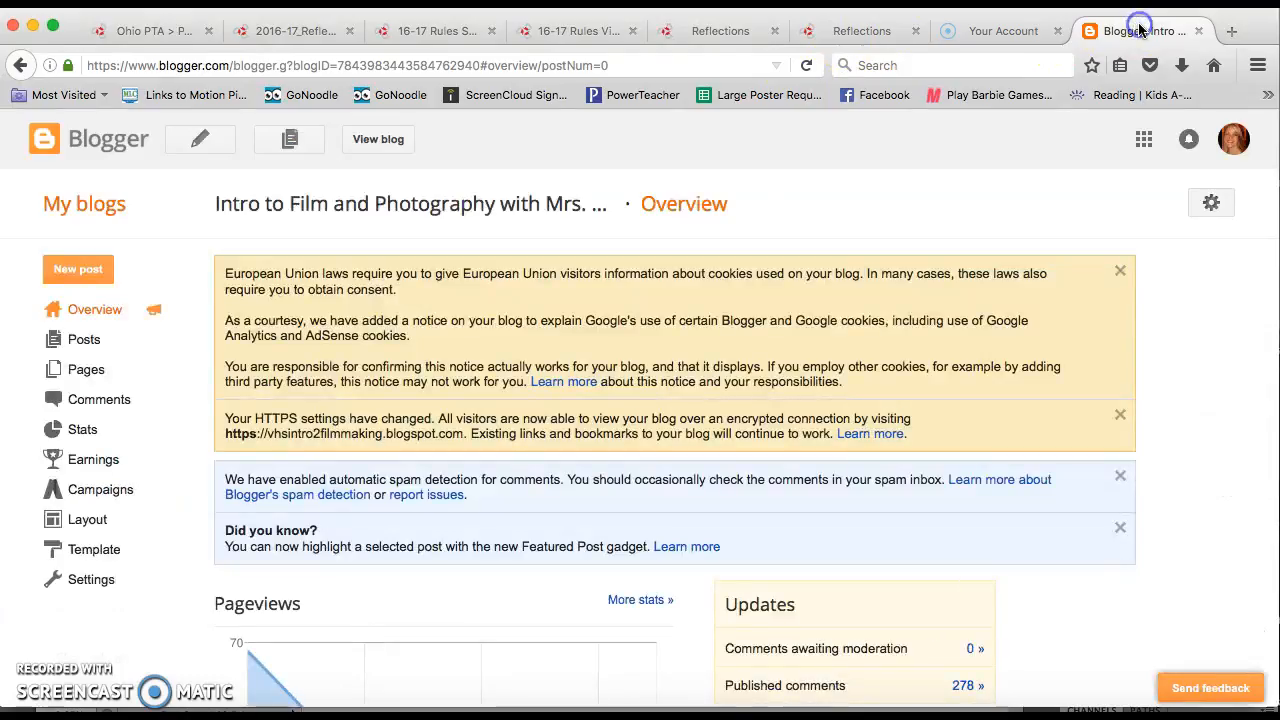
{"action": "left_click", "coordinate": [378, 139]}
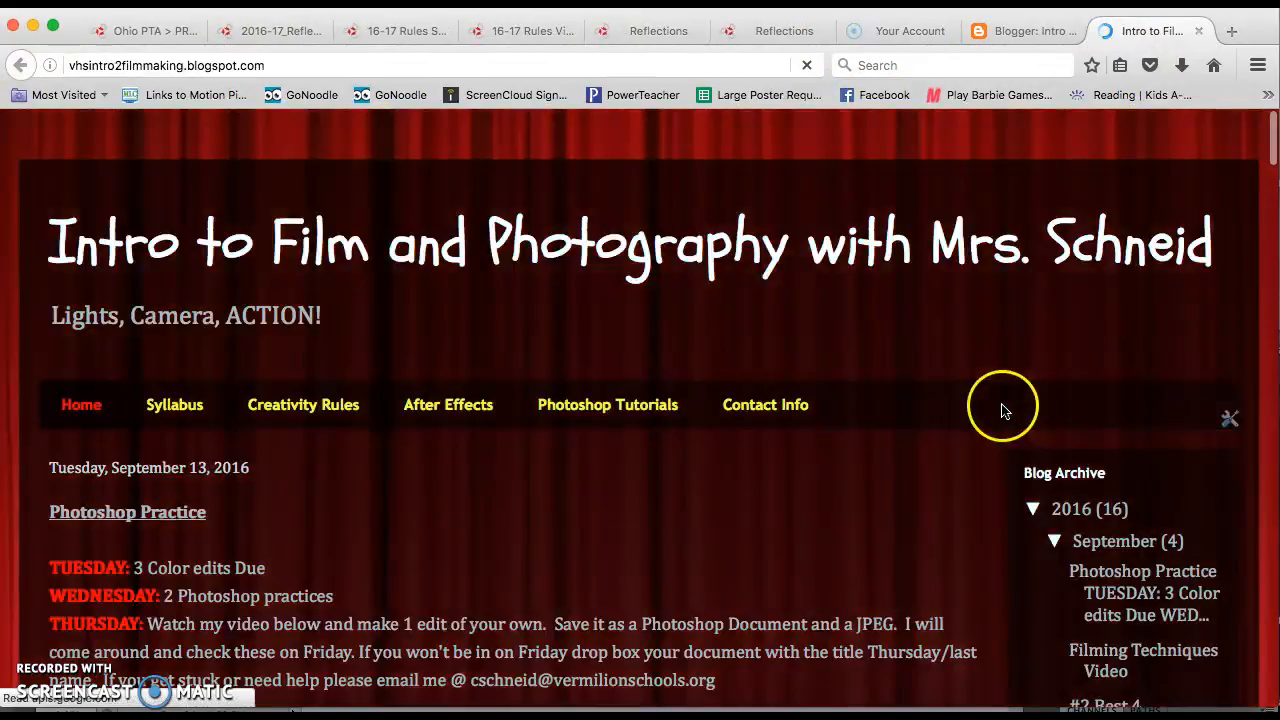
- Review the blog's Photoshop Practice assignment, including the daily tasks and Friday's document, anchor and text-effect requirements
{"action": "scroll", "coordinate": [900, 450], "scroll_direction": "down", "scroll_amount": 10}
{"action": "scroll", "coordinate": [880, 487], "scroll_direction": "up", "scroll_amount": 10}
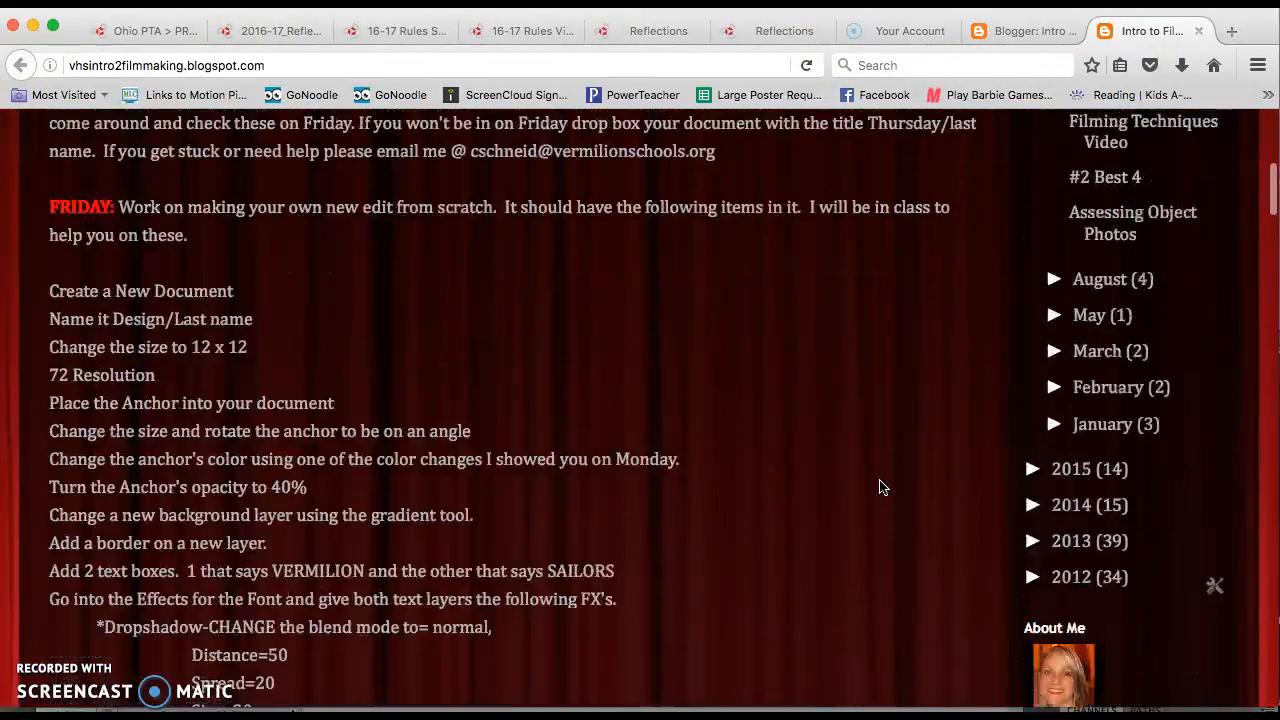
{"action": "scroll", "coordinate": [879, 487], "scroll_direction": "up", "scroll_amount": 2}
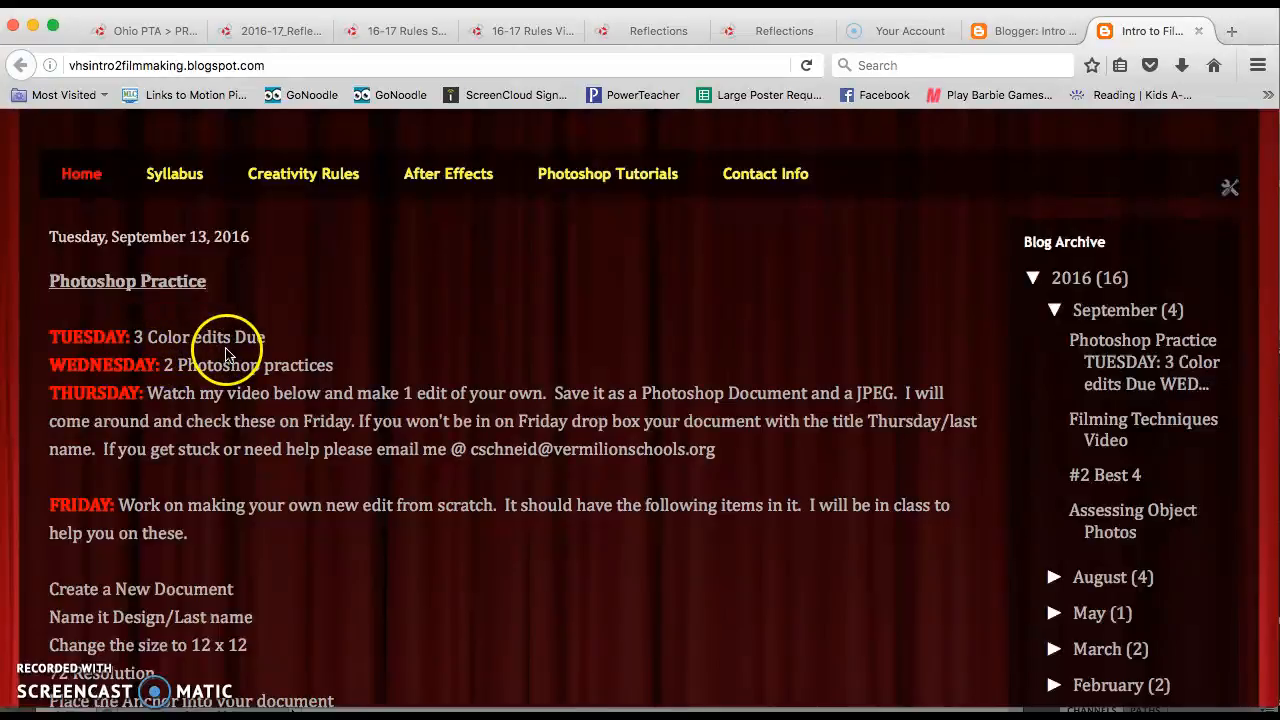
{"action": "scroll", "coordinate": [290, 346], "scroll_direction": "down", "scroll_amount": 2}
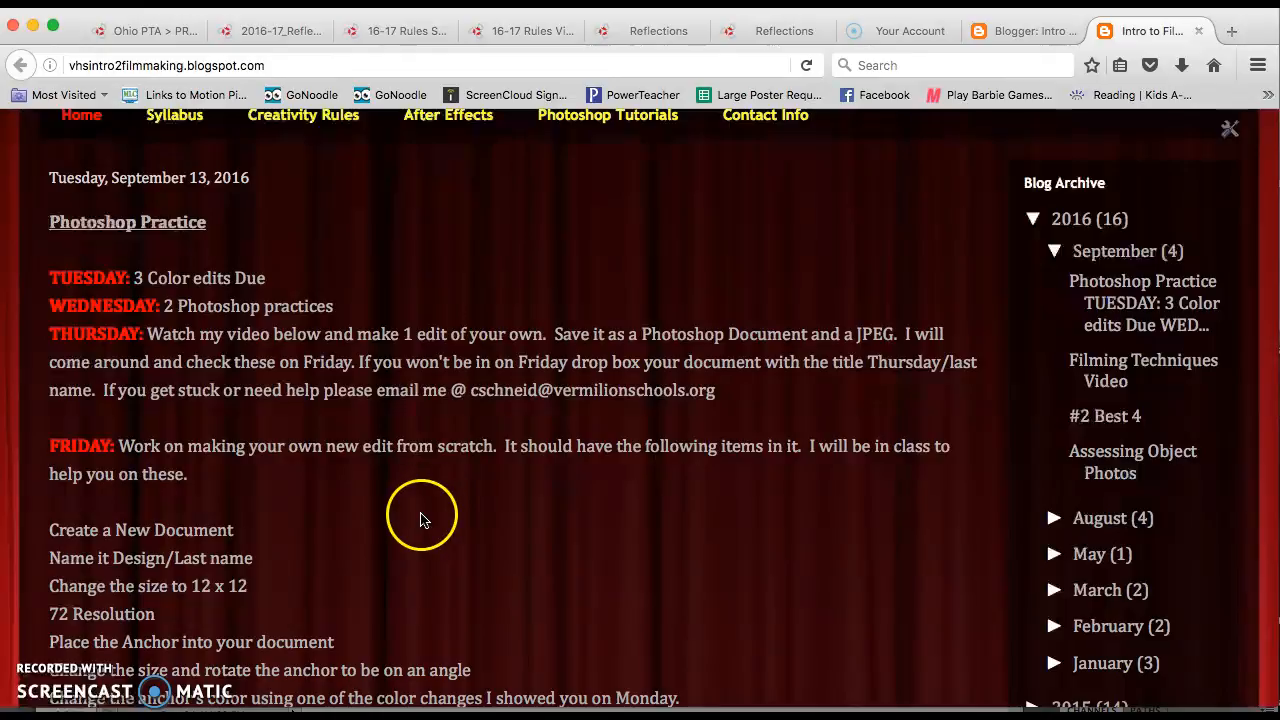
{"action": "scroll", "coordinate": [420, 518], "scroll_direction": "down", "scroll_amount": 3}
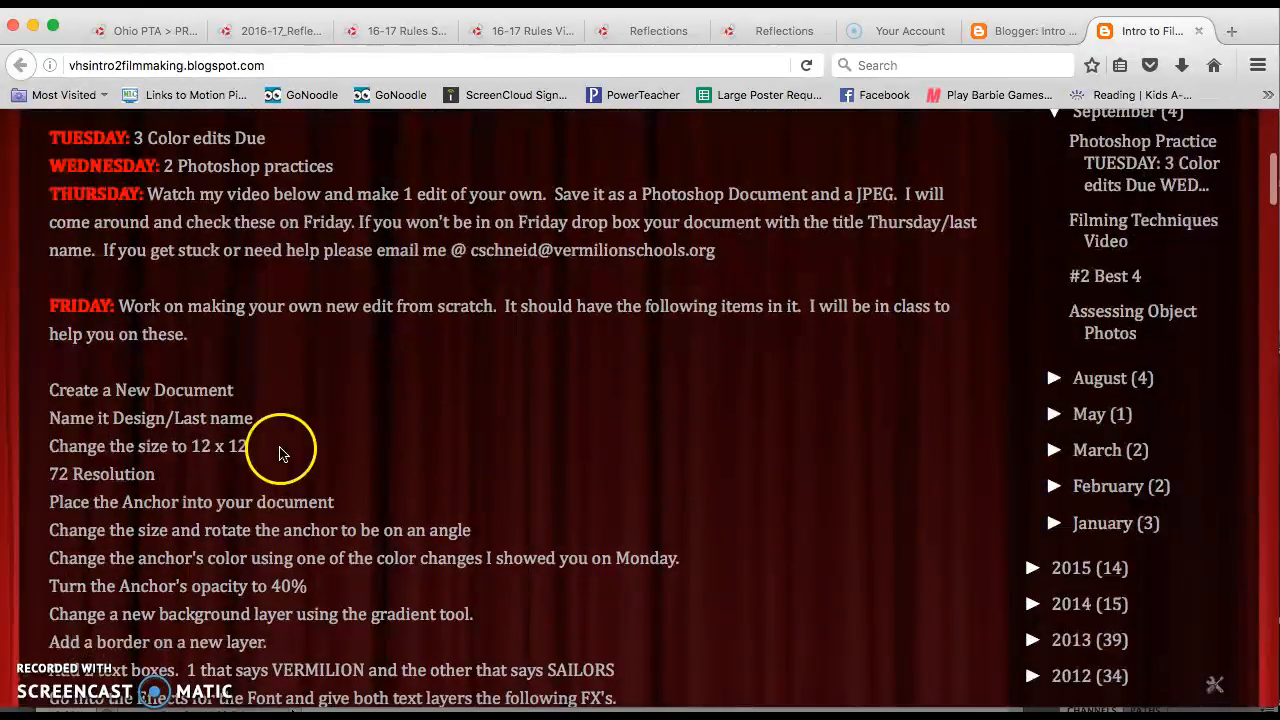
{"action": "scroll", "coordinate": [278, 601], "scroll_direction": "down", "scroll_amount": 4}
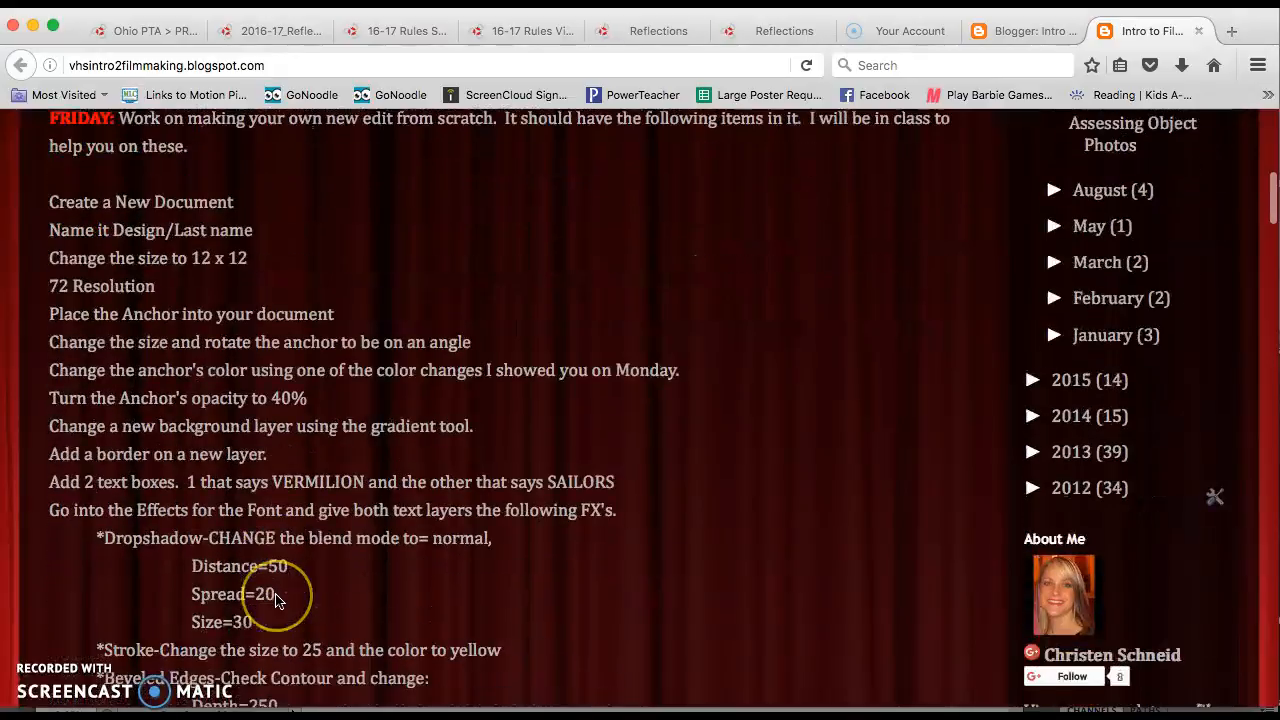
{"action": "scroll", "coordinate": [278, 601], "scroll_direction": "down", "scroll_amount": 4}
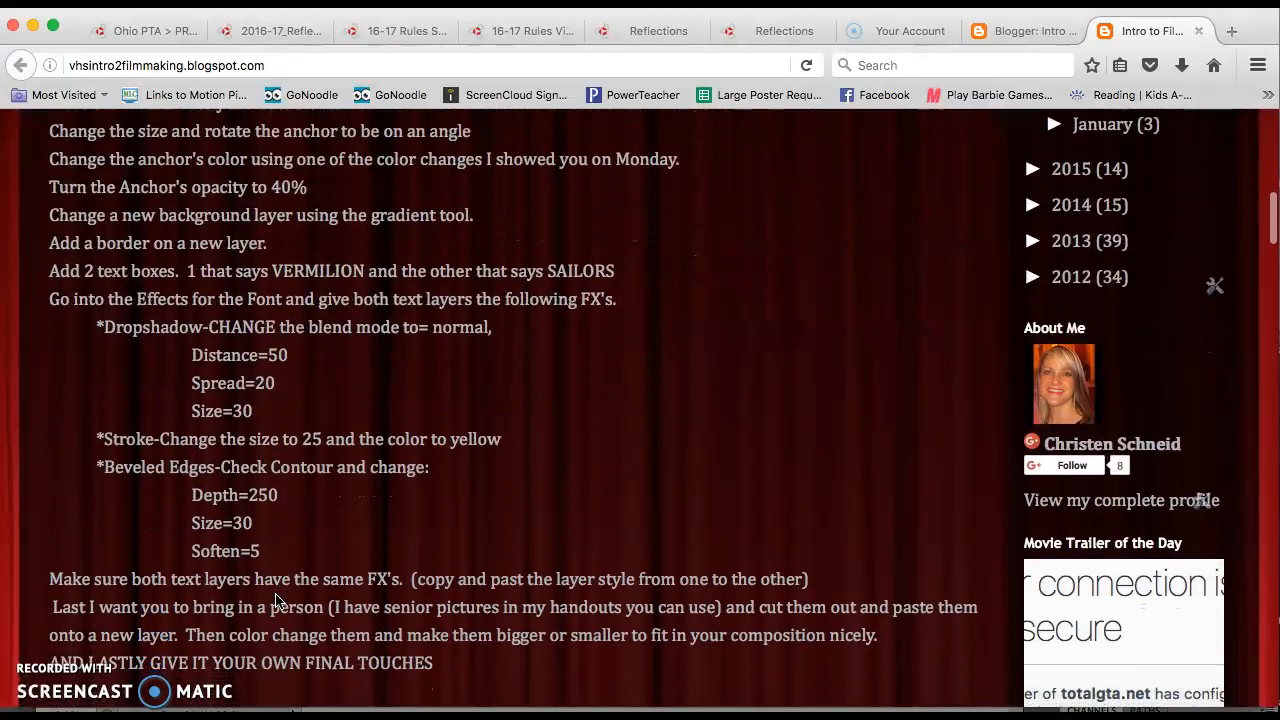
{"action": "scroll", "coordinate": [278, 601], "scroll_direction": "up", "scroll_amount": 10}
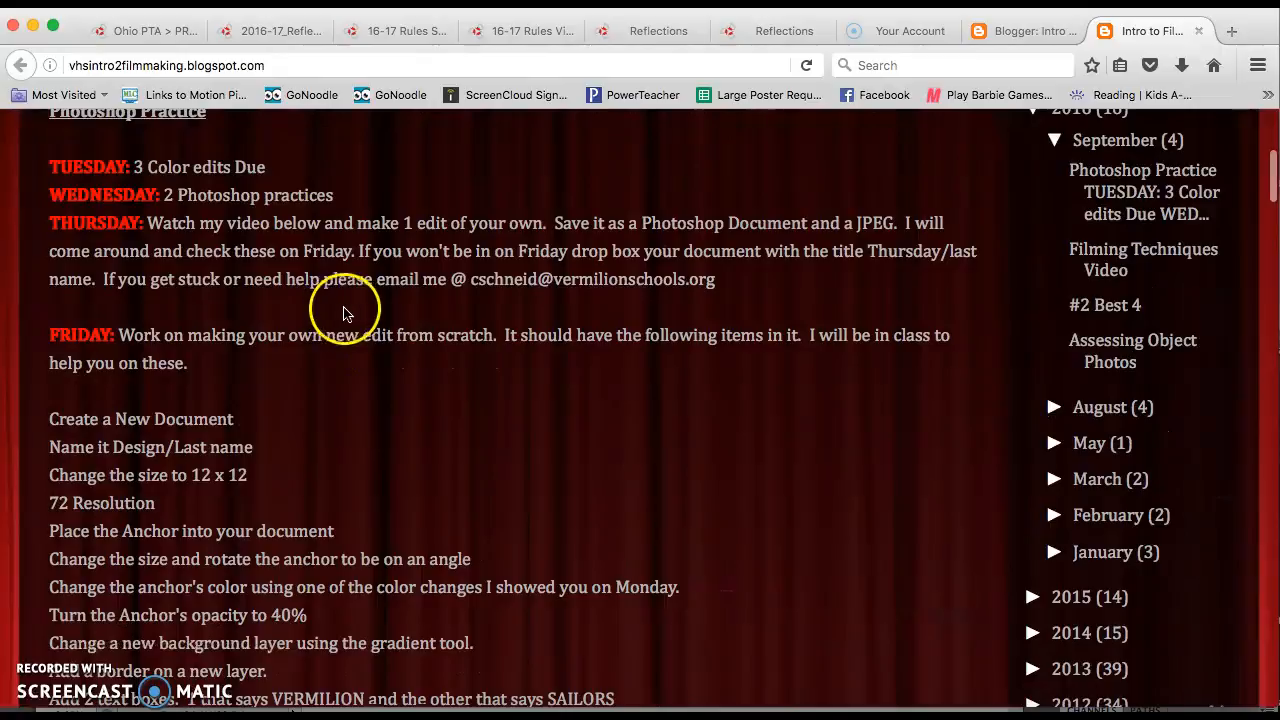
{"action": "scroll", "coordinate": [370, 500], "scroll_direction": "down", "scroll_amount": 4}
{"action": "scroll", "coordinate": [370, 500], "scroll_direction": "down", "scroll_amount": 6}
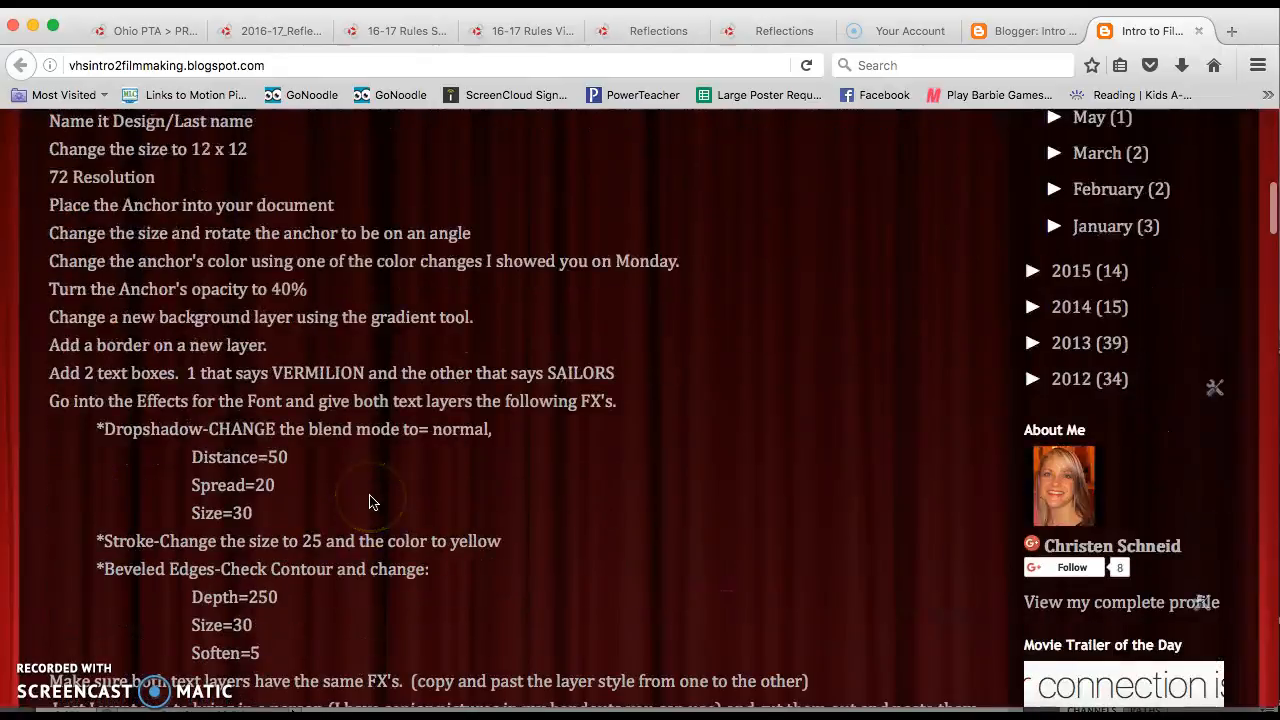
{"action": "scroll", "coordinate": [370, 500], "scroll_direction": "up", "scroll_amount": 6}
{"action": "scroll", "coordinate": [370, 500], "scroll_direction": "up", "scroll_amount": 14}
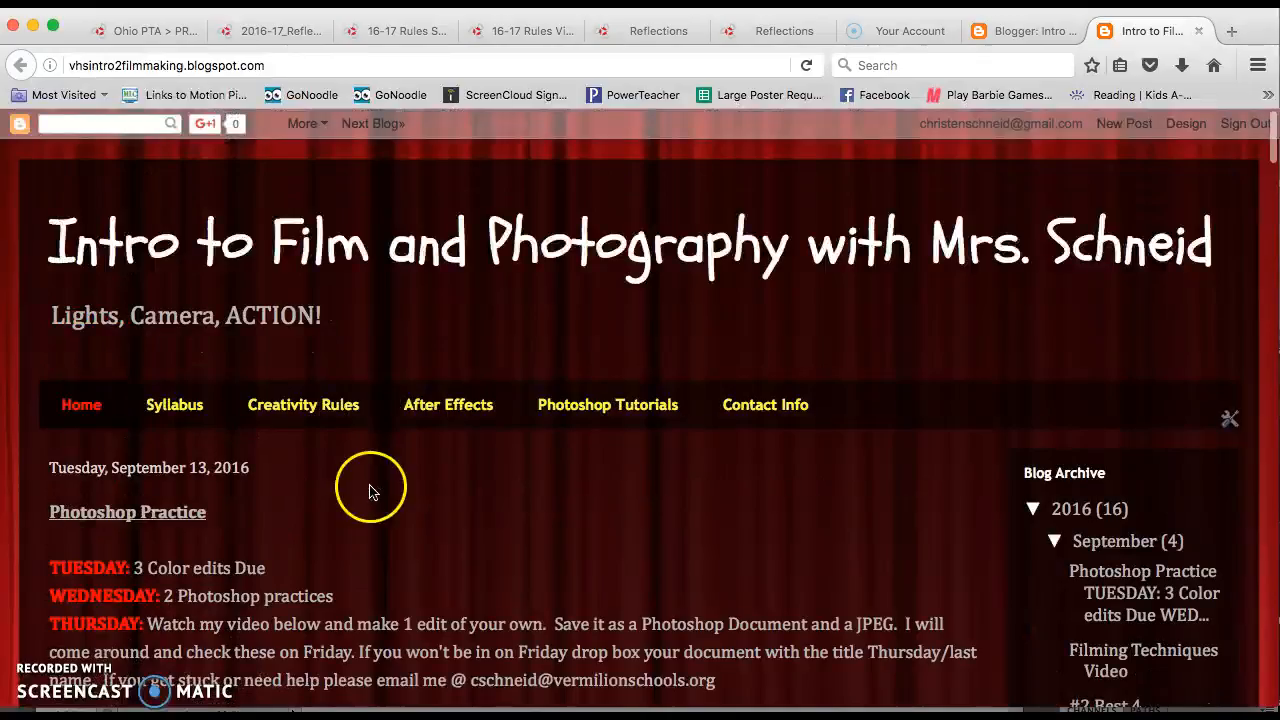
{"action": "left_click", "coordinate": [33, 24]}
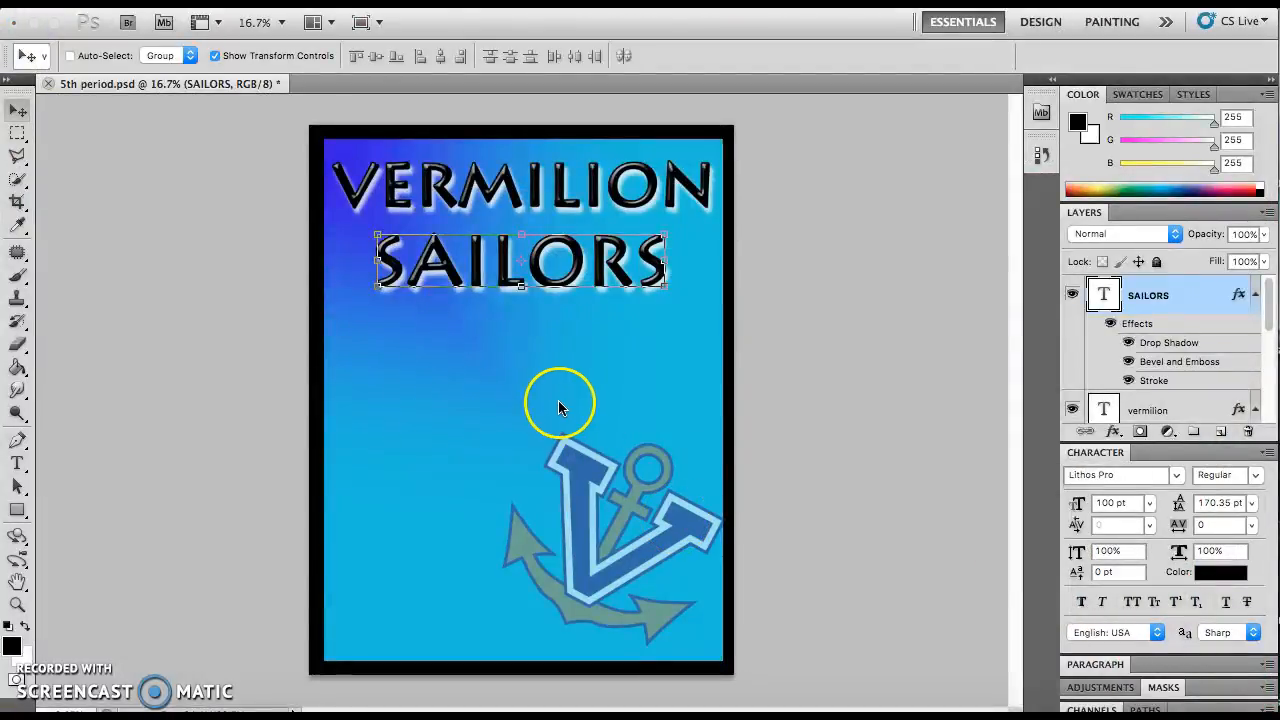
- Switch back to Photoshop and place Kids copy.jpg from the Desktop into the poster at its default size
{"action": "left_click", "coordinate": [126, 2]}
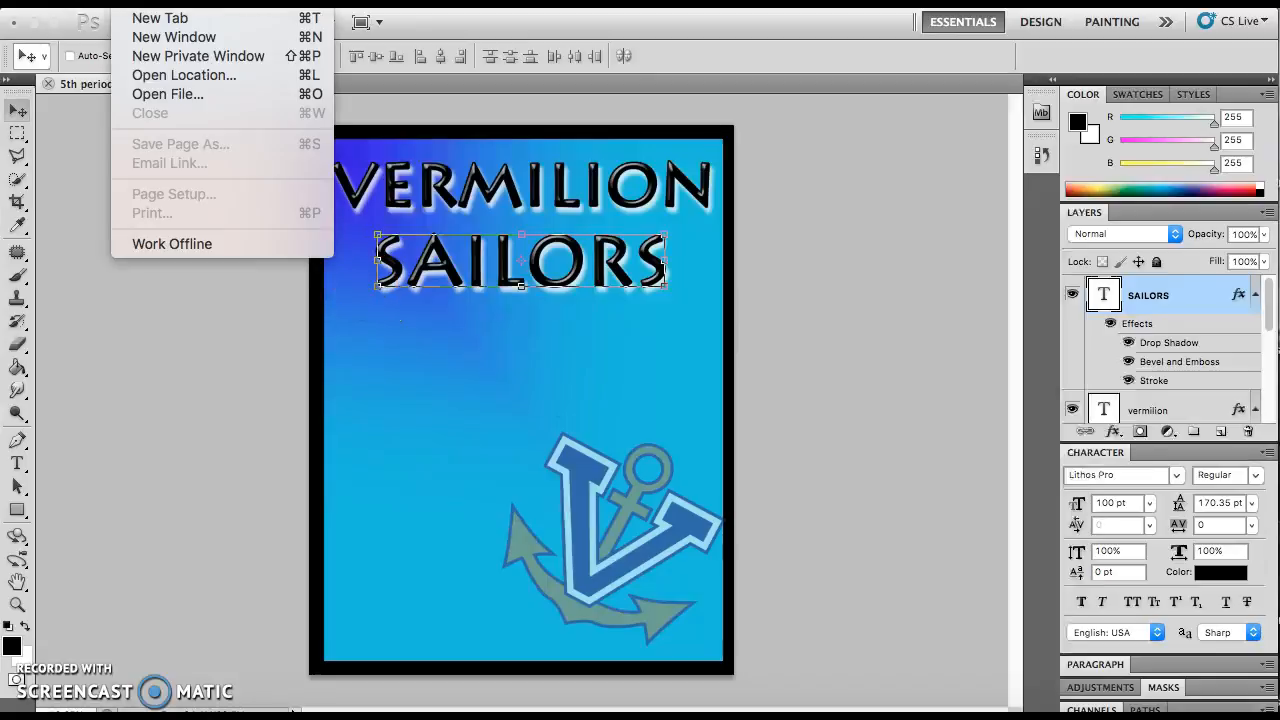
{"action": "left_click", "coordinate": [100, 351]}
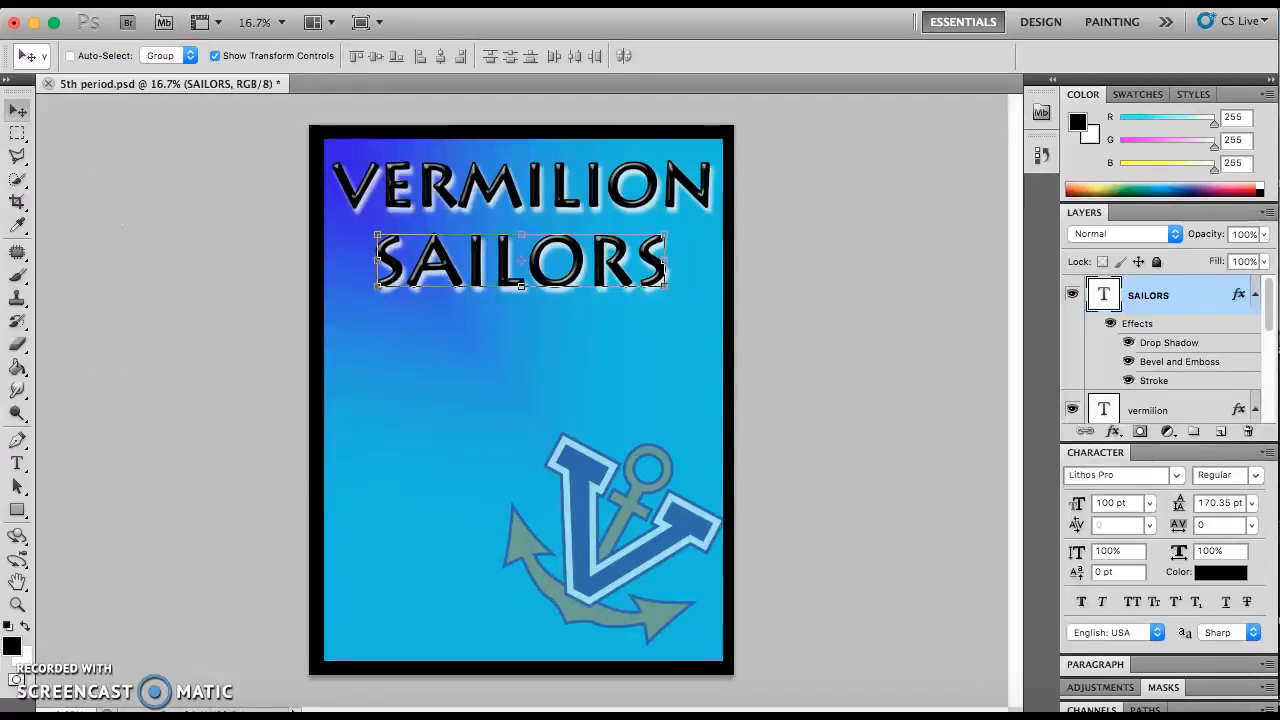
{"action": "left_click", "coordinate": [150, 2]}
{"action": "left_click", "coordinate": [196, 396]}
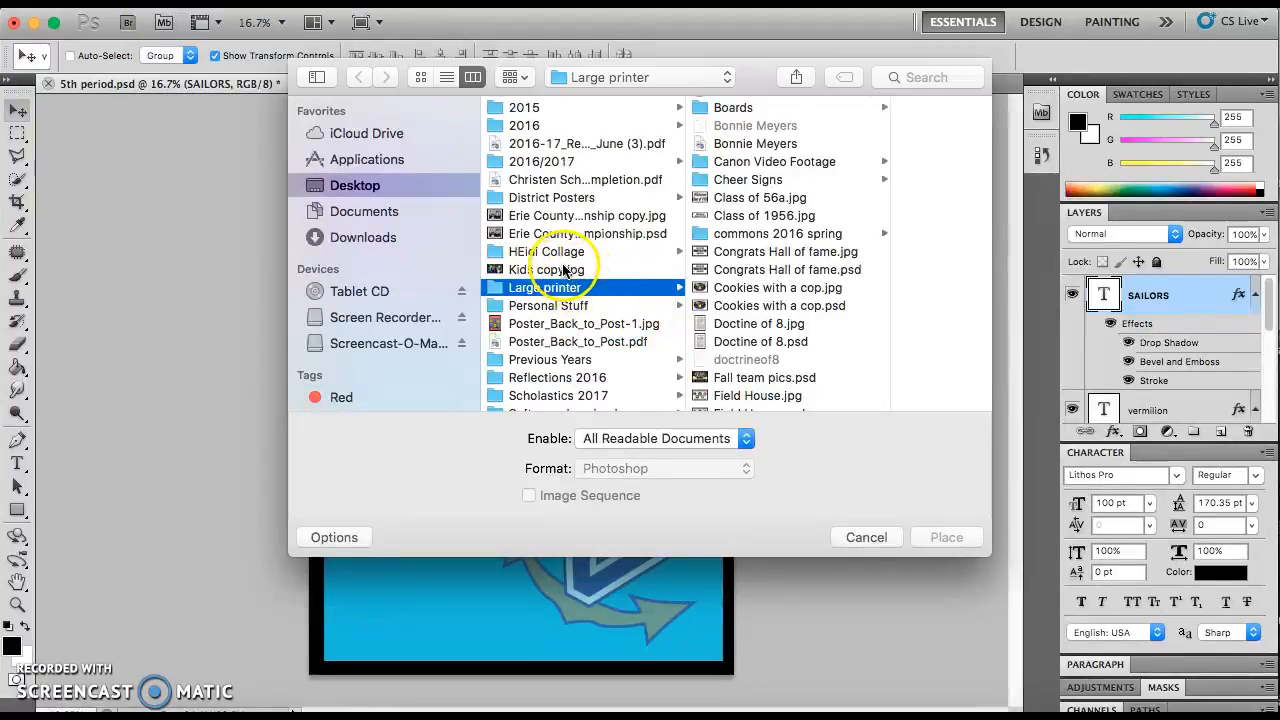
{"action": "left_click", "coordinate": [563, 270]}
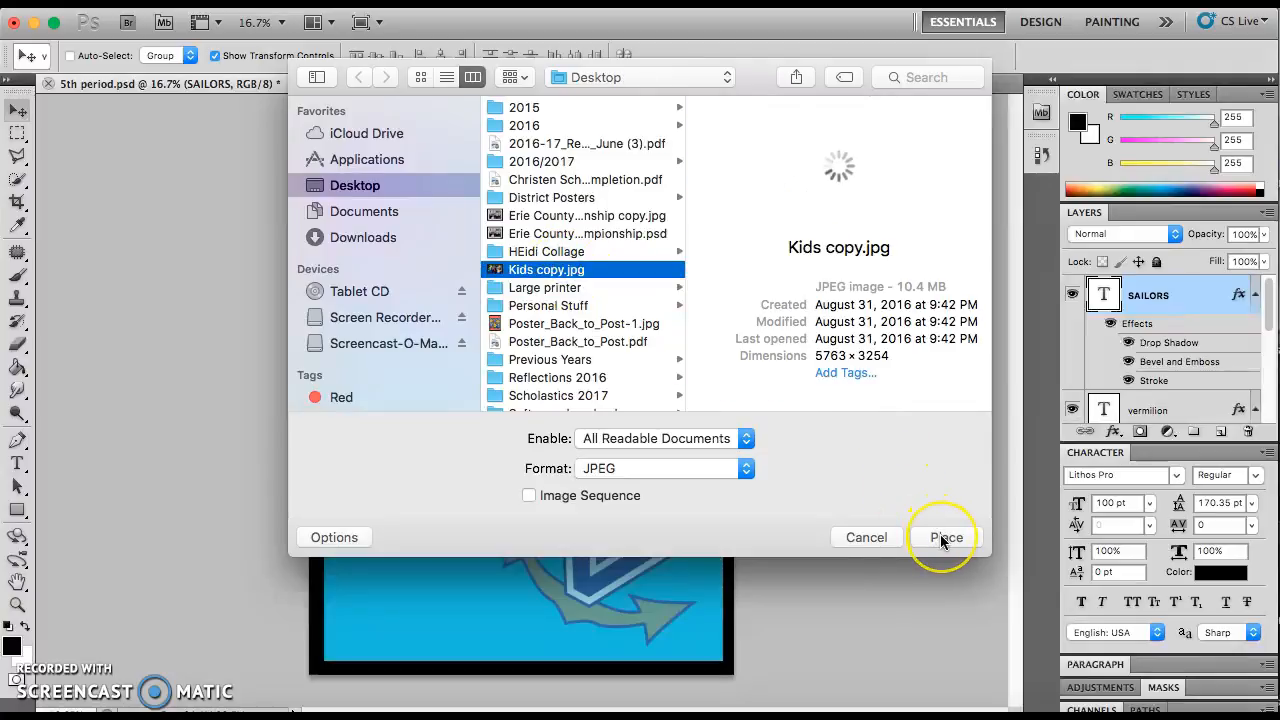
{"action": "left_click", "coordinate": [941, 541]}
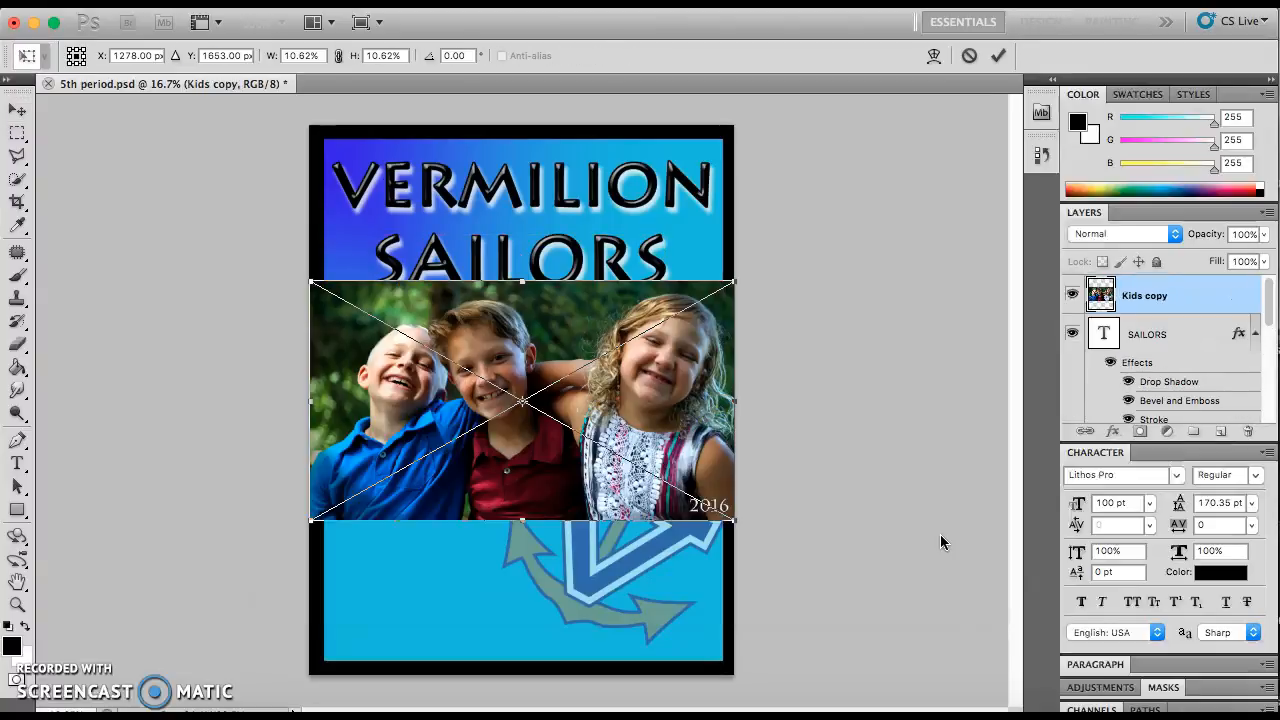
{"action": "key", "text": "Return"}
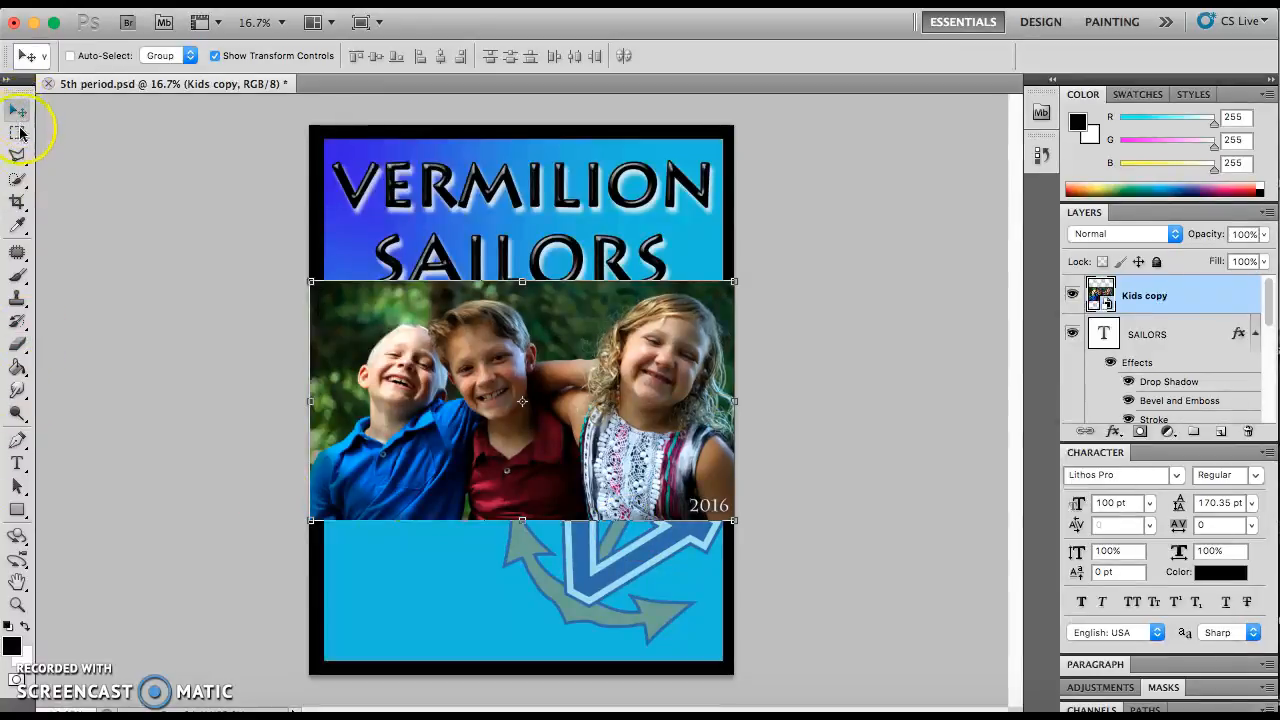
- Select the three children in the placed photo with the Quick Selection tool, leaving out the green background
{"action": "left_click", "coordinate": [19, 183]}
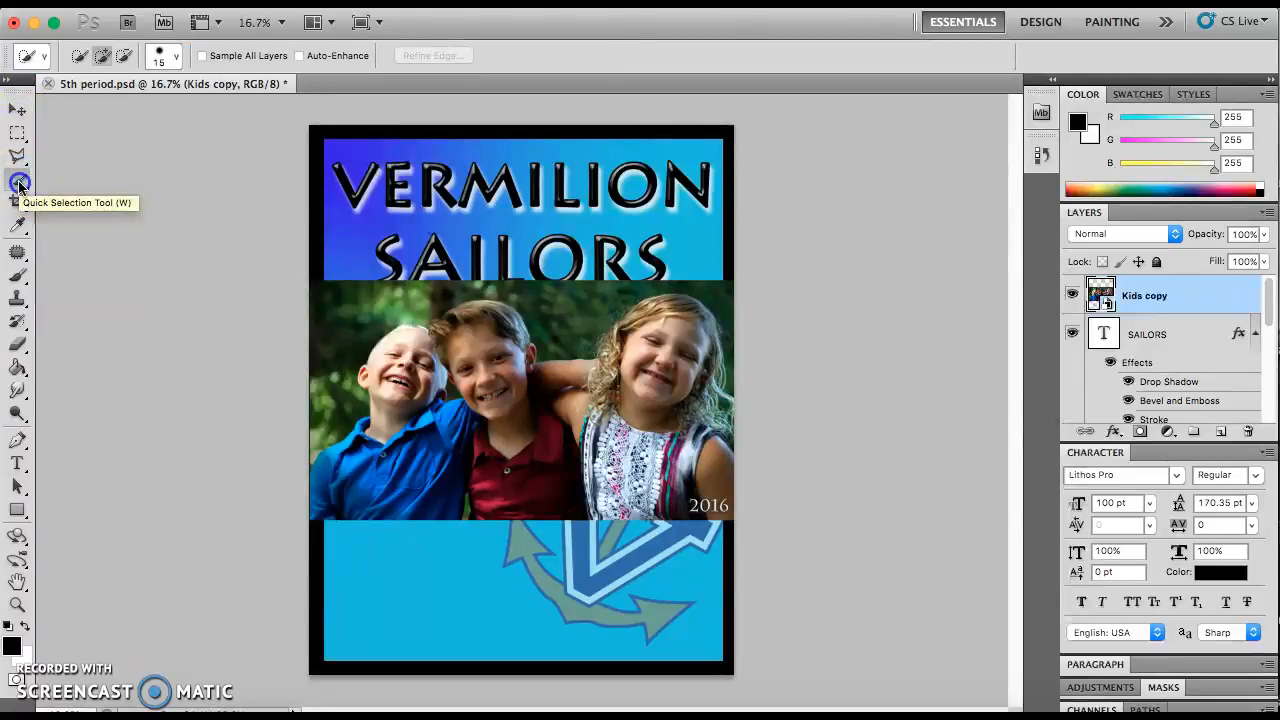
{"action": "left_click", "coordinate": [19, 183]}
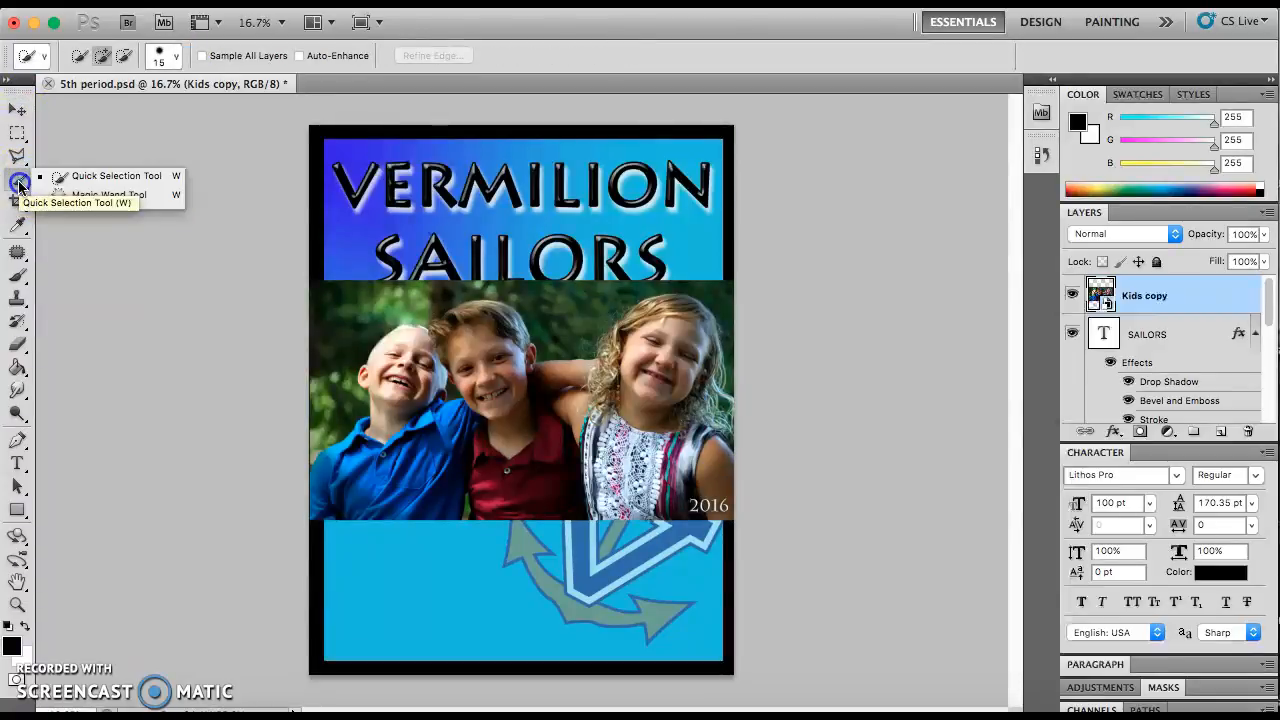
{"action": "left_click", "coordinate": [143, 178]}
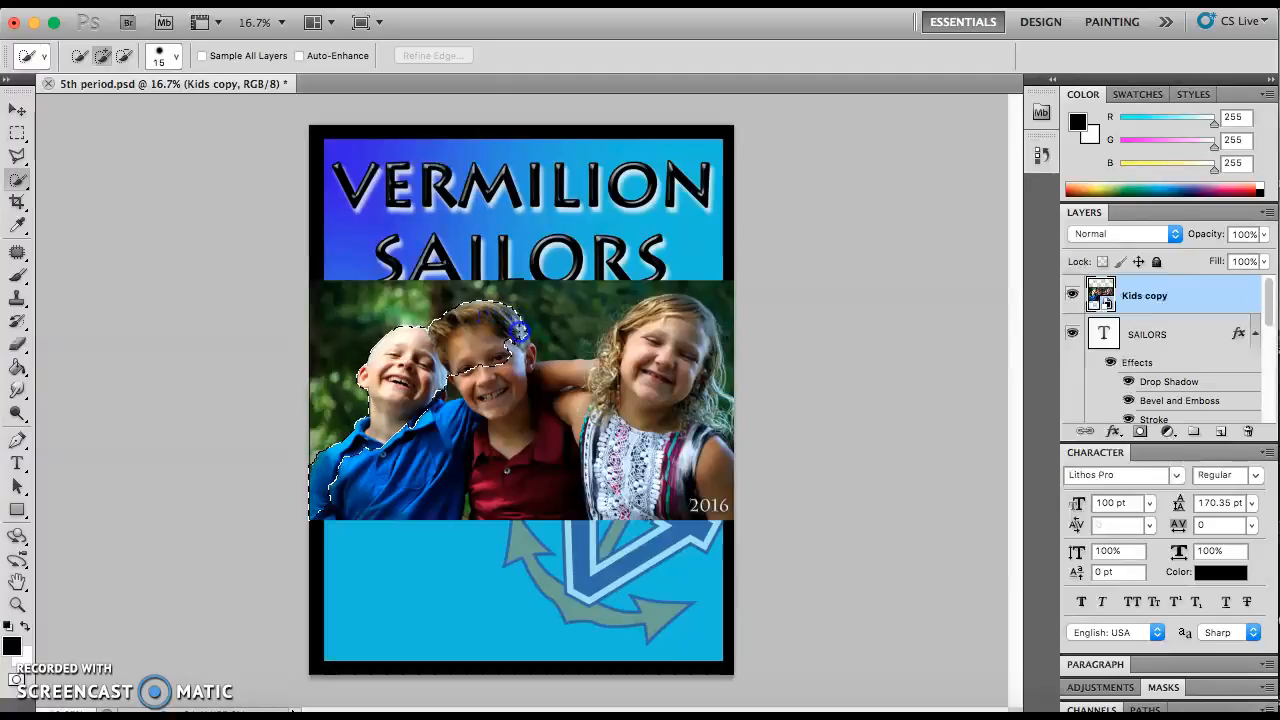
{"action": "mouse_move", "coordinate": [422, 440]}
{"action": "left_mouse_down"}
{"action": "mouse_move", "coordinate": [481, 474]}
{"action": "mouse_move", "coordinate": [515, 464]}
{"action": "mouse_move", "coordinate": [509, 433]}
{"action": "mouse_move", "coordinate": [474, 404]}
{"action": "mouse_move", "coordinate": [454, 500]}
{"action": "mouse_move", "coordinate": [560, 489]}
{"action": "mouse_move", "coordinate": [582, 506]}
{"action": "mouse_move", "coordinate": [588, 427]}
{"action": "left_mouse_up"}
{"action": "left_click_drag", "start_coordinate": [611, 491], "coordinate": [690, 490]}
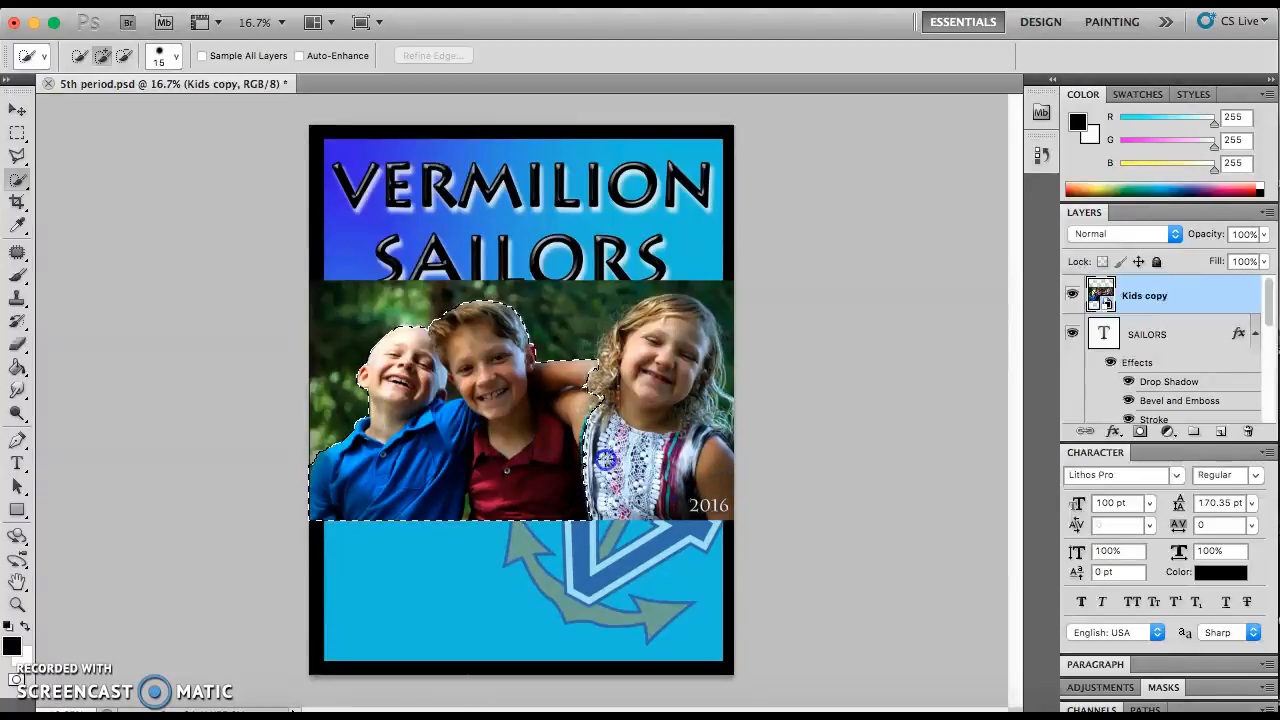
{"action": "mouse_move", "coordinate": [600, 452]}
{"action": "left_mouse_down"}
{"action": "mouse_move", "coordinate": [726, 450]}
{"action": "mouse_move", "coordinate": [679, 310]}
{"action": "mouse_move", "coordinate": [628, 323]}
{"action": "mouse_move", "coordinate": [601, 354]}
{"action": "mouse_move", "coordinate": [681, 301]}
{"action": "left_mouse_up"}
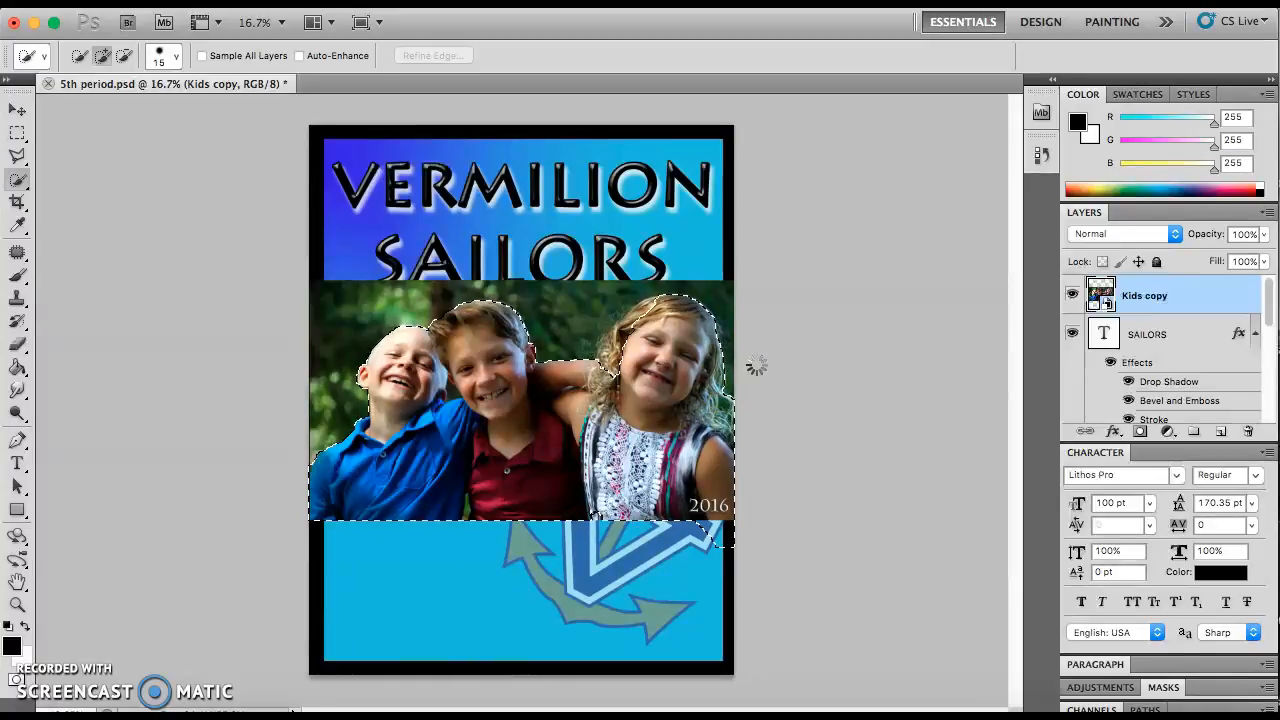
{"action": "left_click", "coordinate": [740, 362]}
{"action": "left_click", "coordinate": [528, 340]}
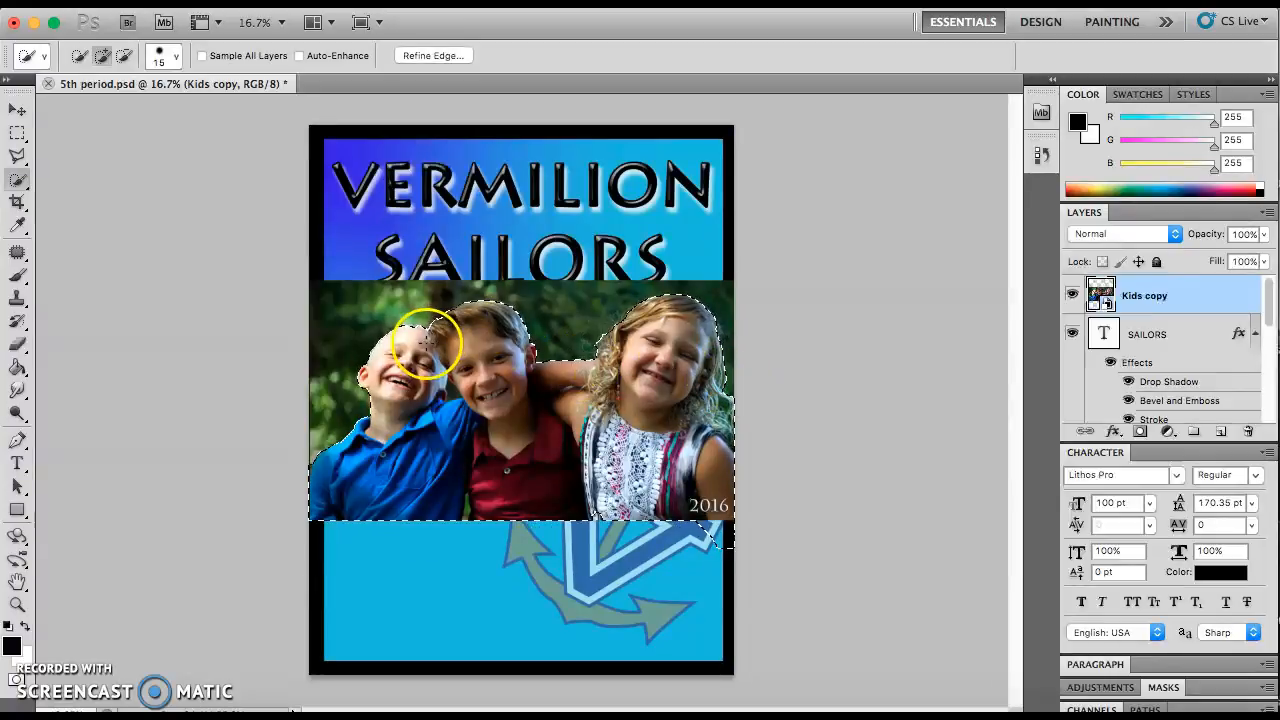
{"action": "left_click", "coordinate": [521, 527]}
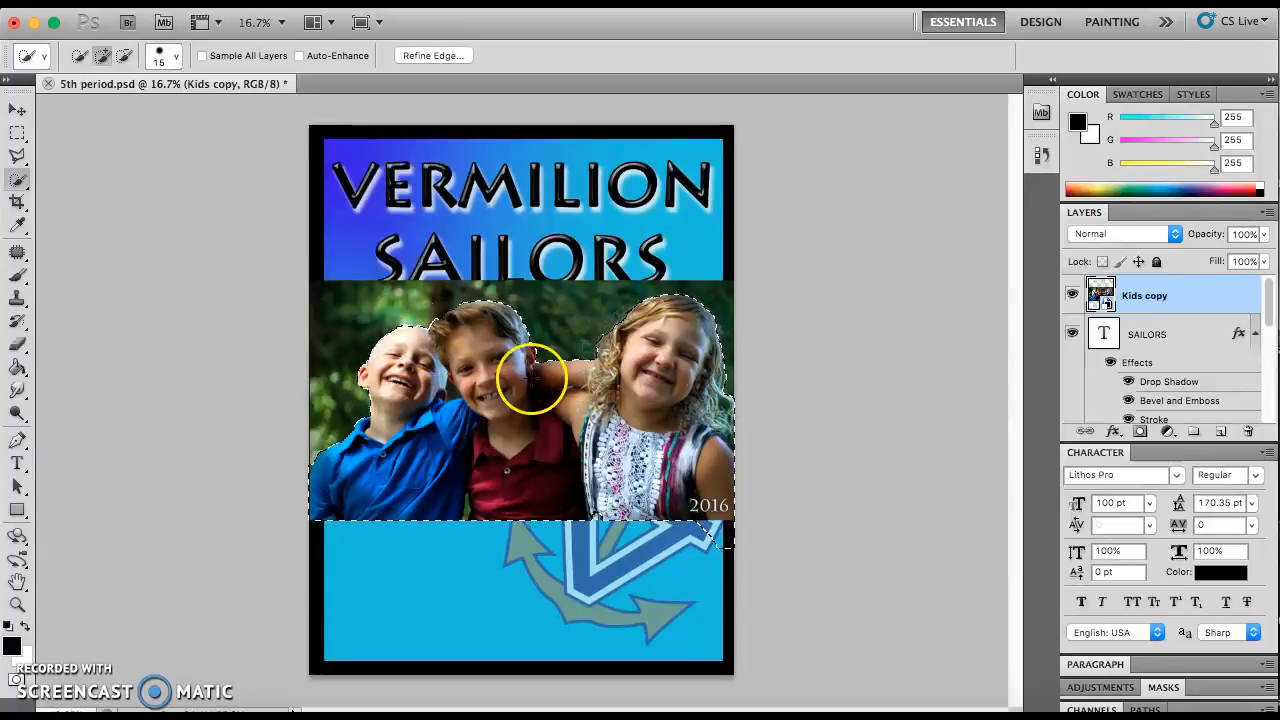
{"action": "left_click_drag", "start_coordinate": [378, 348], "coordinate": [360, 388]}
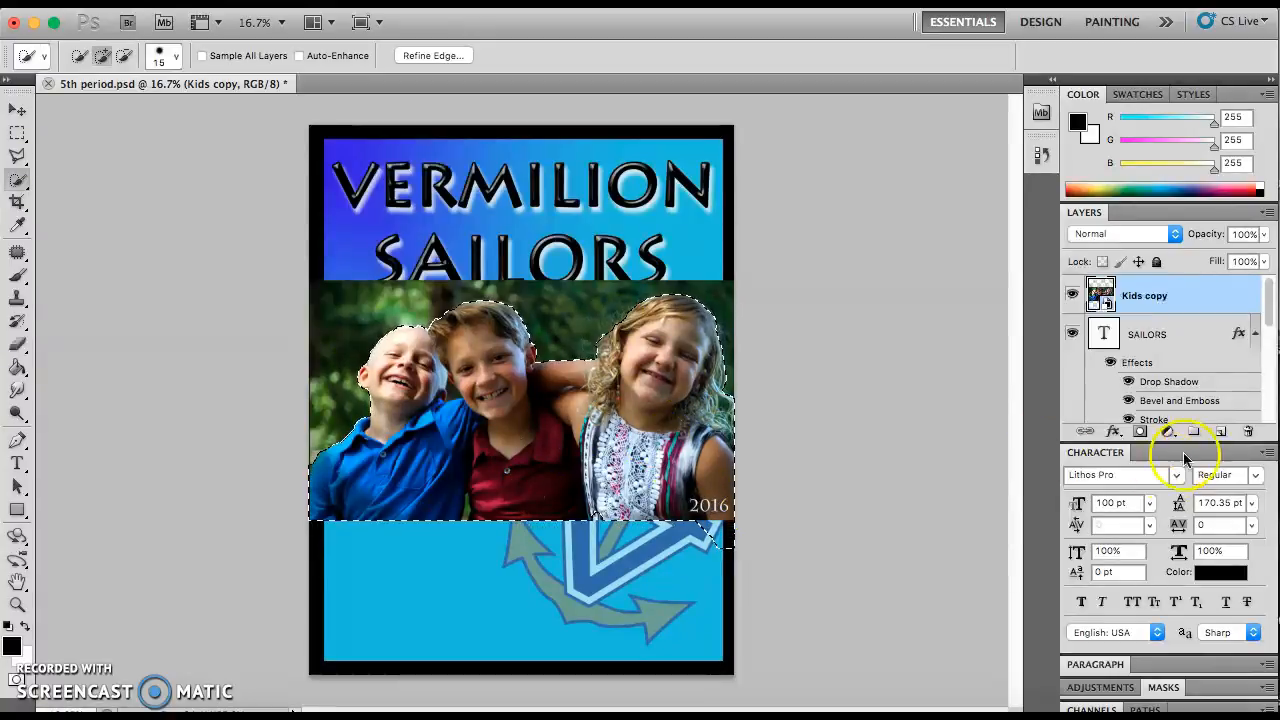
- Paste a copy of the selected children onto a new layer above the photo, and select the Kids copy layer
{"action": "left_click", "coordinate": [1221, 434]}
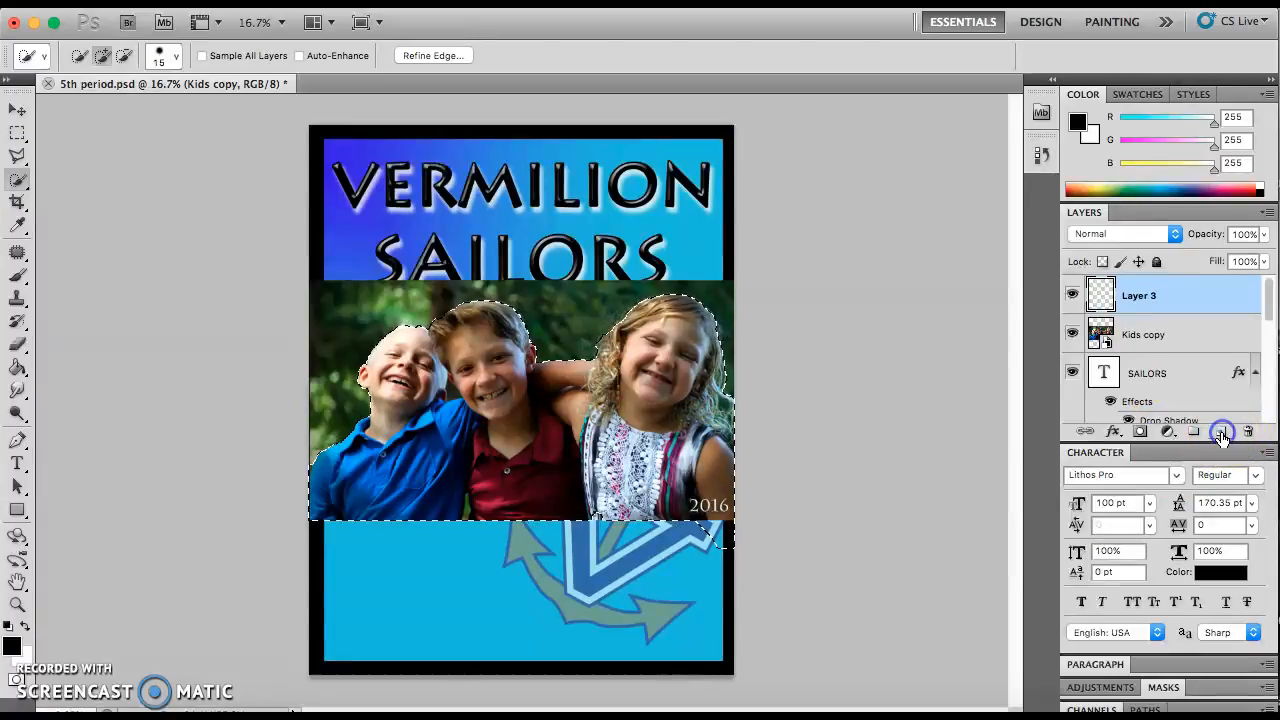
{"action": "key", "text": "ctrl+v"}
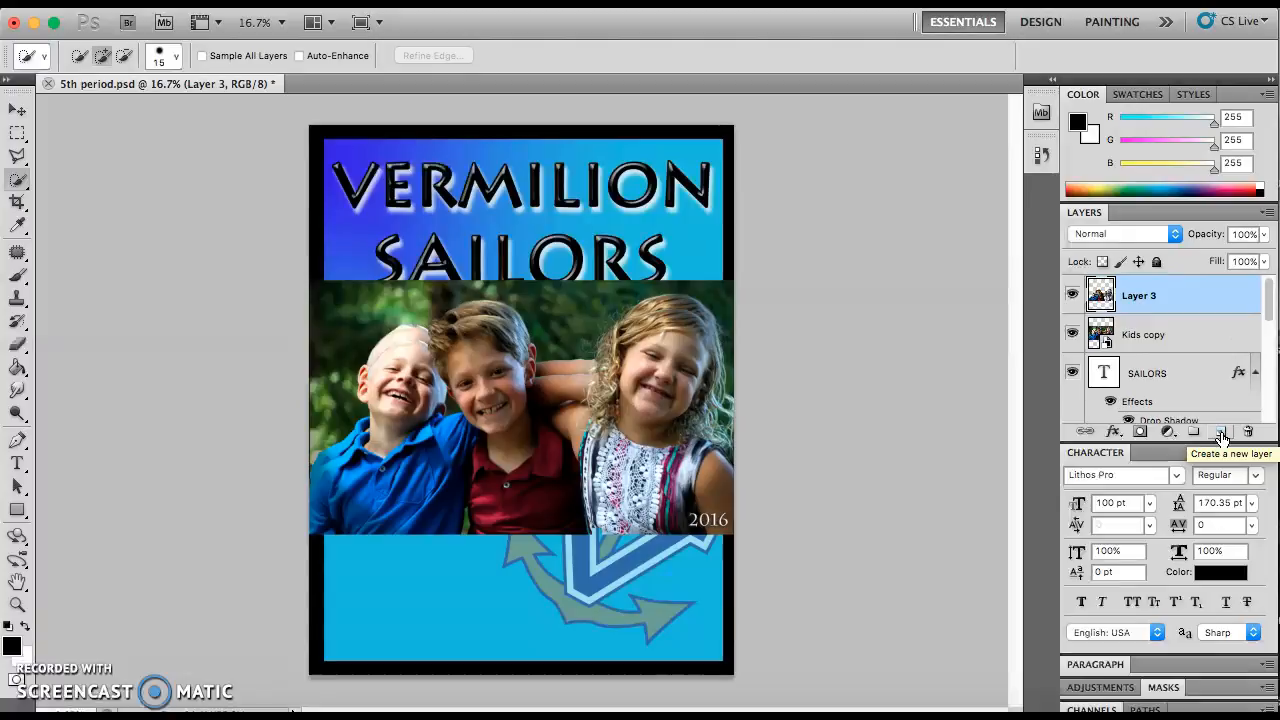
{"action": "left_click", "coordinate": [1192, 341]}
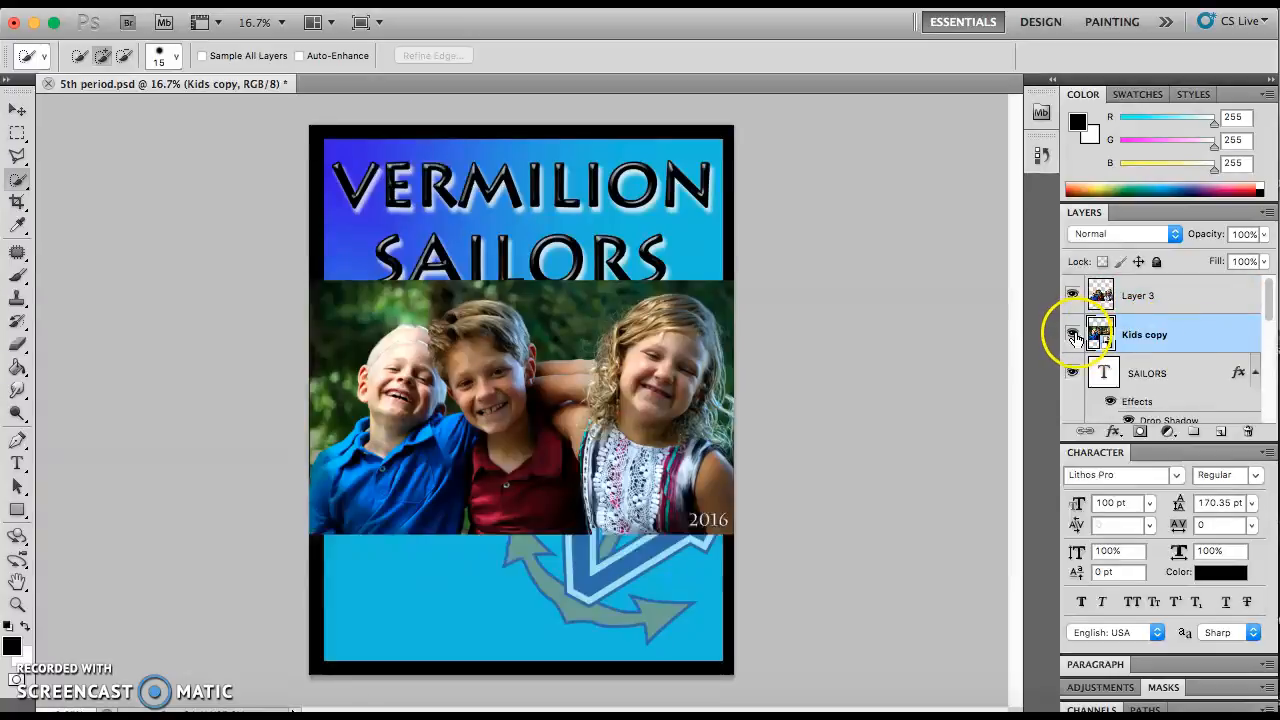
- Hide the Kids copy photo layer and inspect the edges of the cut-out children up close
{"action": "left_click", "coordinate": [1073, 334]}
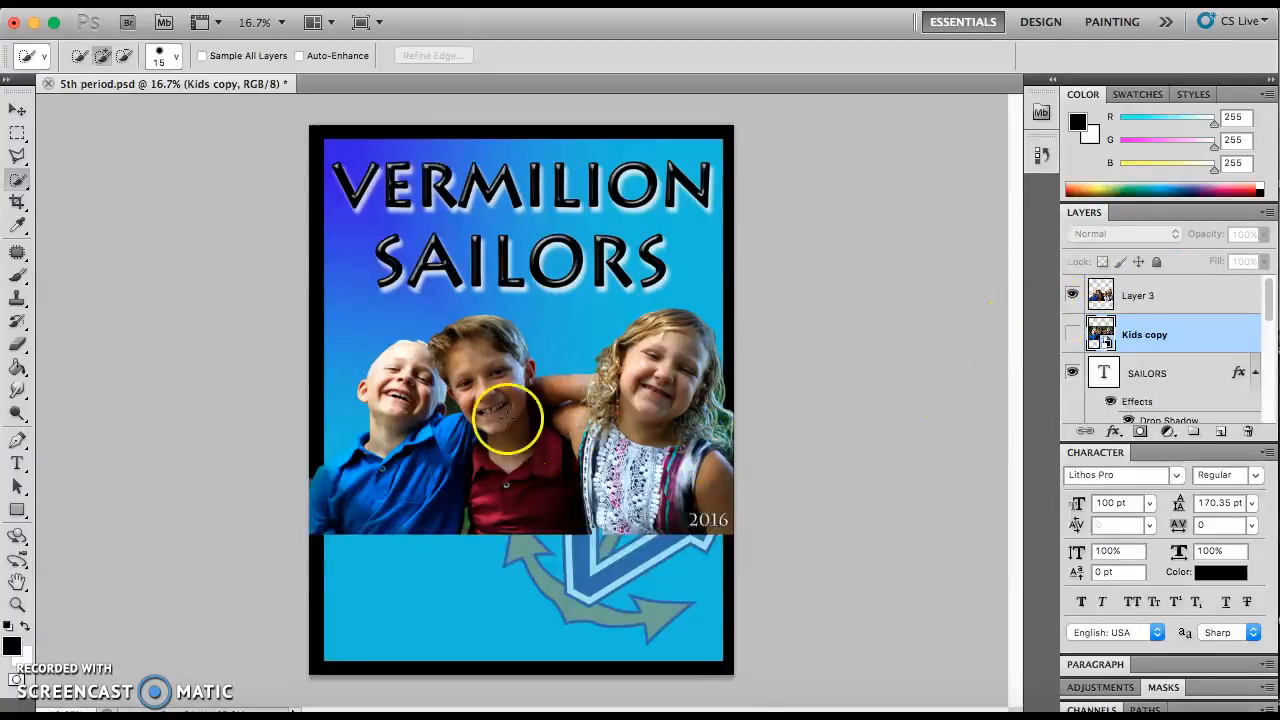
{"action": "left_click", "coordinate": [422, 345]}
{"action": "key", "text": "super+equal"}
{"action": "key", "text": "super+equal"}
{"action": "key", "text": "super+equal"}
{"action": "key", "text": "super+equal"}
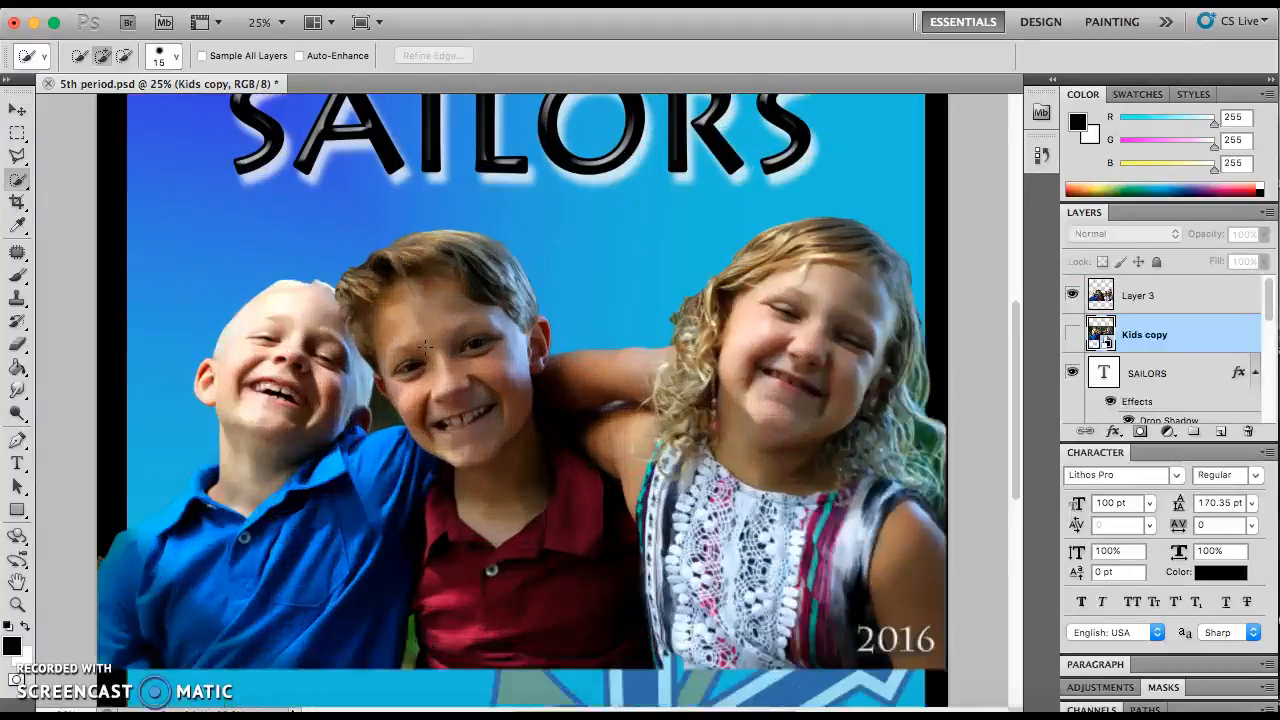
{"action": "scroll", "coordinate": [185, 255], "scroll_direction": "left", "scroll_amount": 5}
{"action": "scroll", "coordinate": [185, 255], "scroll_direction": "up", "scroll_amount": 3}
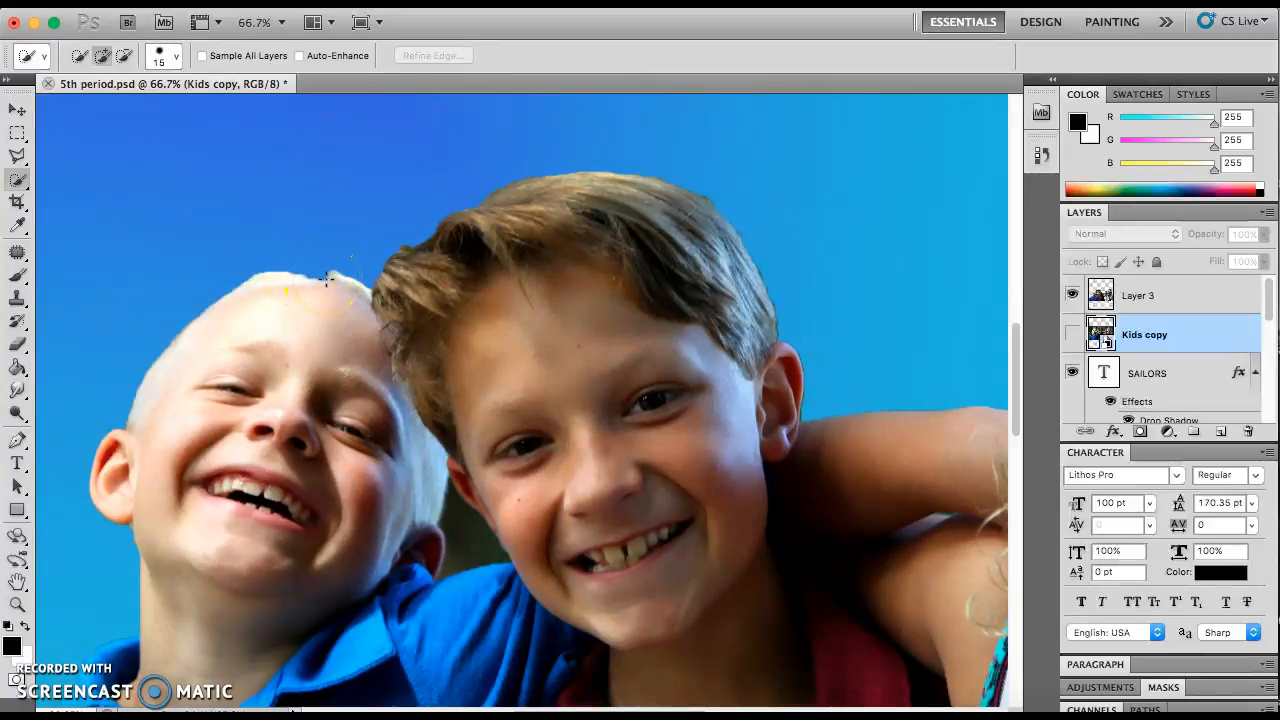
{"action": "key", "text": "super+minus"}
{"action": "key", "text": "super+minus"}
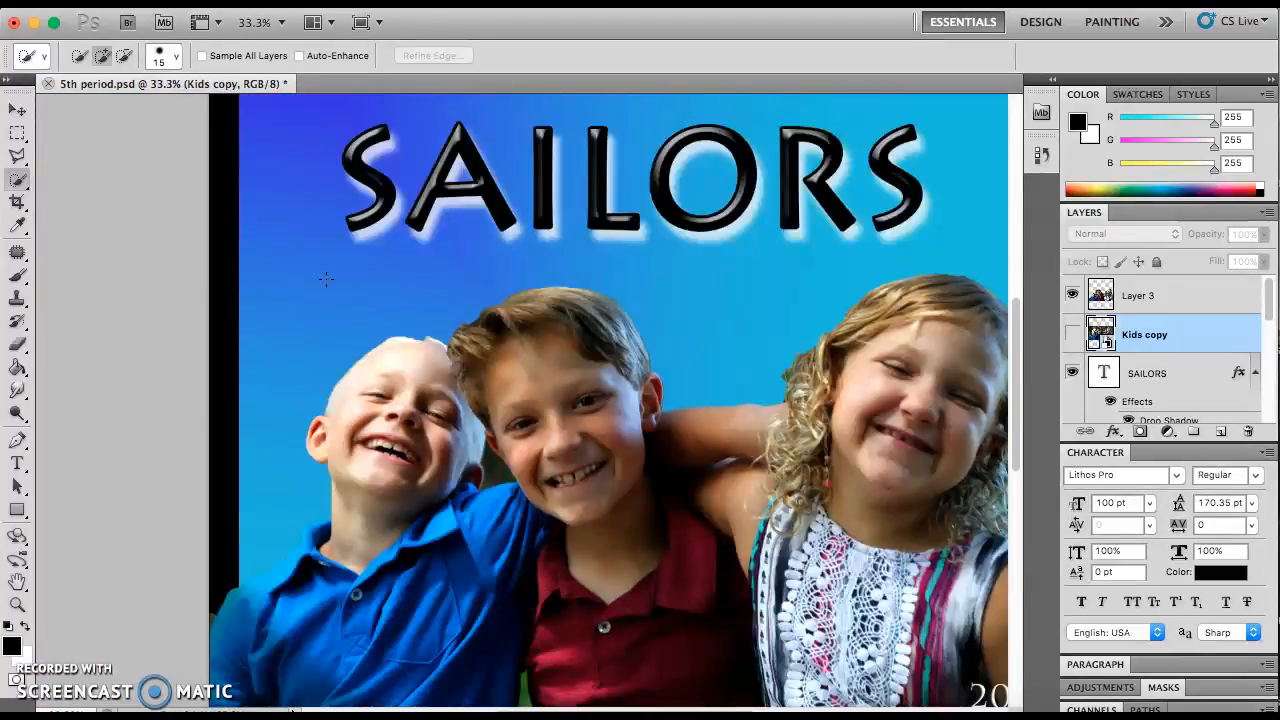
{"action": "scroll", "coordinate": [491, 362], "scroll_direction": "right", "scroll_amount": 8}
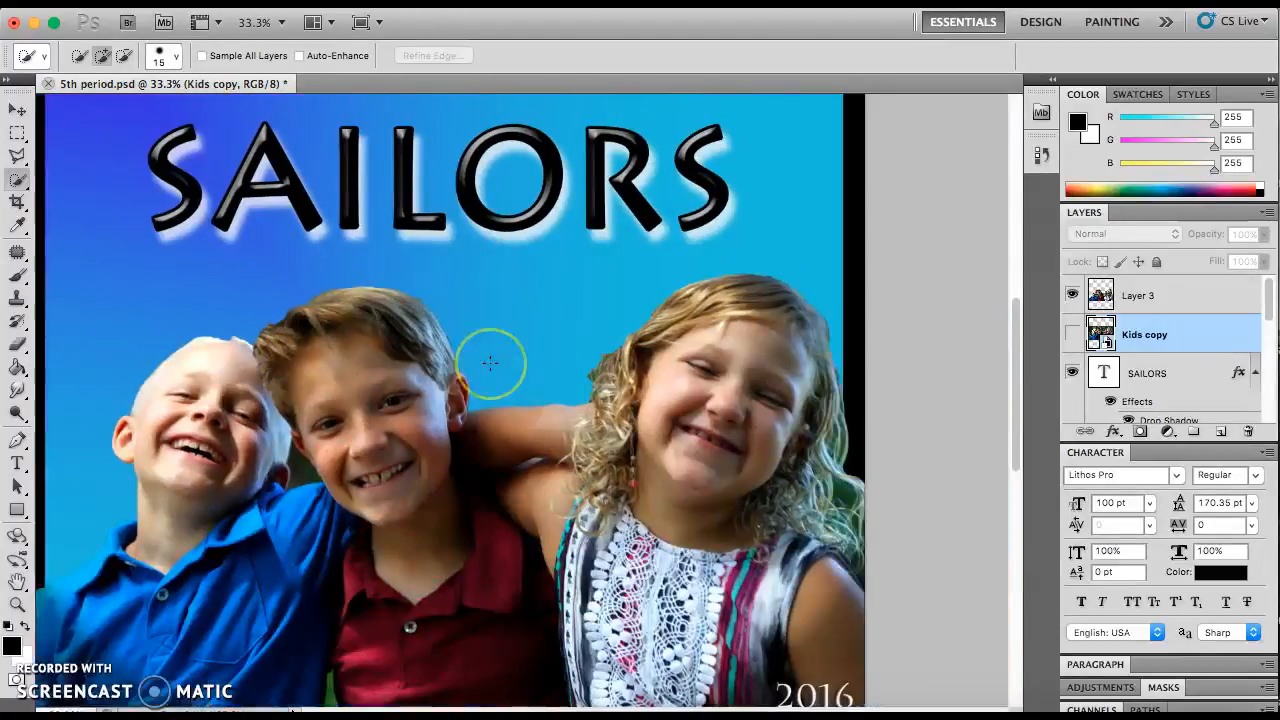
{"action": "scroll", "coordinate": [491, 362], "scroll_direction": "down", "scroll_amount": 5}
{"action": "scroll", "coordinate": [345, 400], "scroll_direction": "right", "scroll_amount": 3}
{"action": "scroll", "coordinate": [345, 400], "scroll_direction": "up", "scroll_amount": 2}
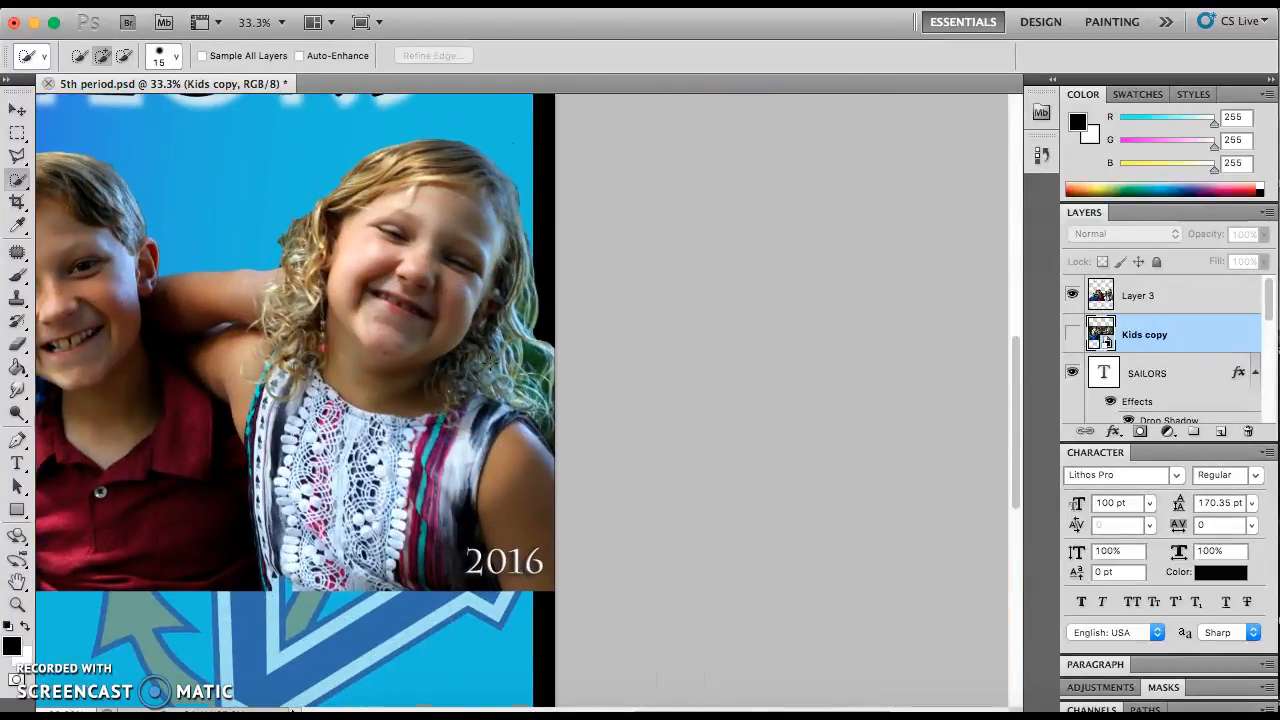
{"action": "key", "text": "super+plus"}
{"action": "key", "text": "super+plus"}
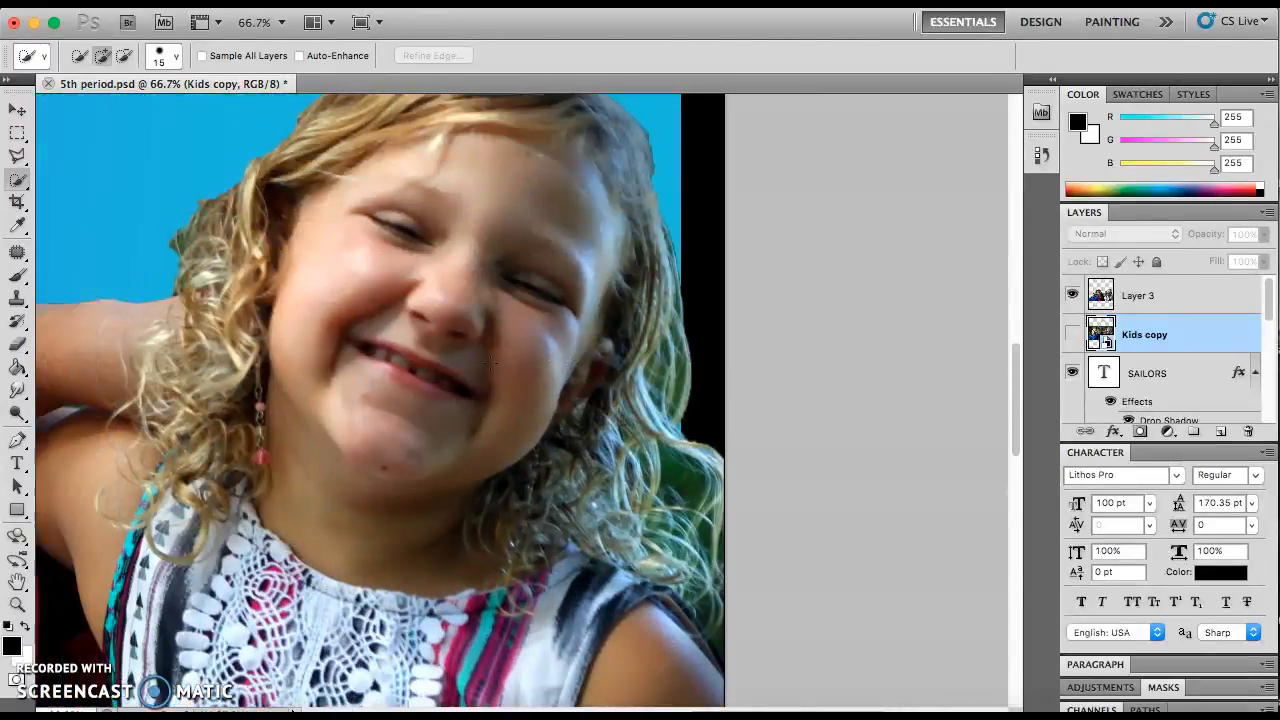
{"action": "scroll", "coordinate": [490, 362], "scroll_direction": "up", "scroll_amount": 3}
{"action": "scroll", "coordinate": [490, 362], "scroll_direction": "left", "scroll_amount": 3}
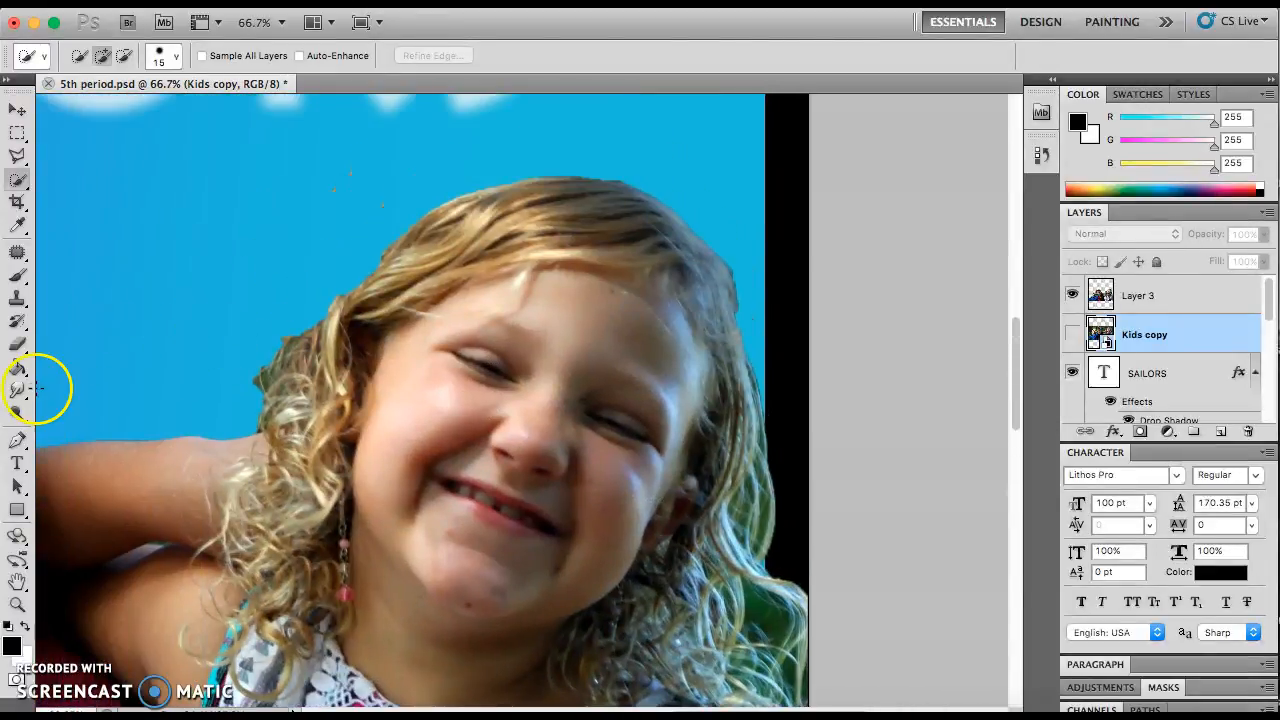
- Set the Eraser tool to a soft round brush with 0% hardness and select Layer 3
{"action": "left_click", "coordinate": [17, 343]}
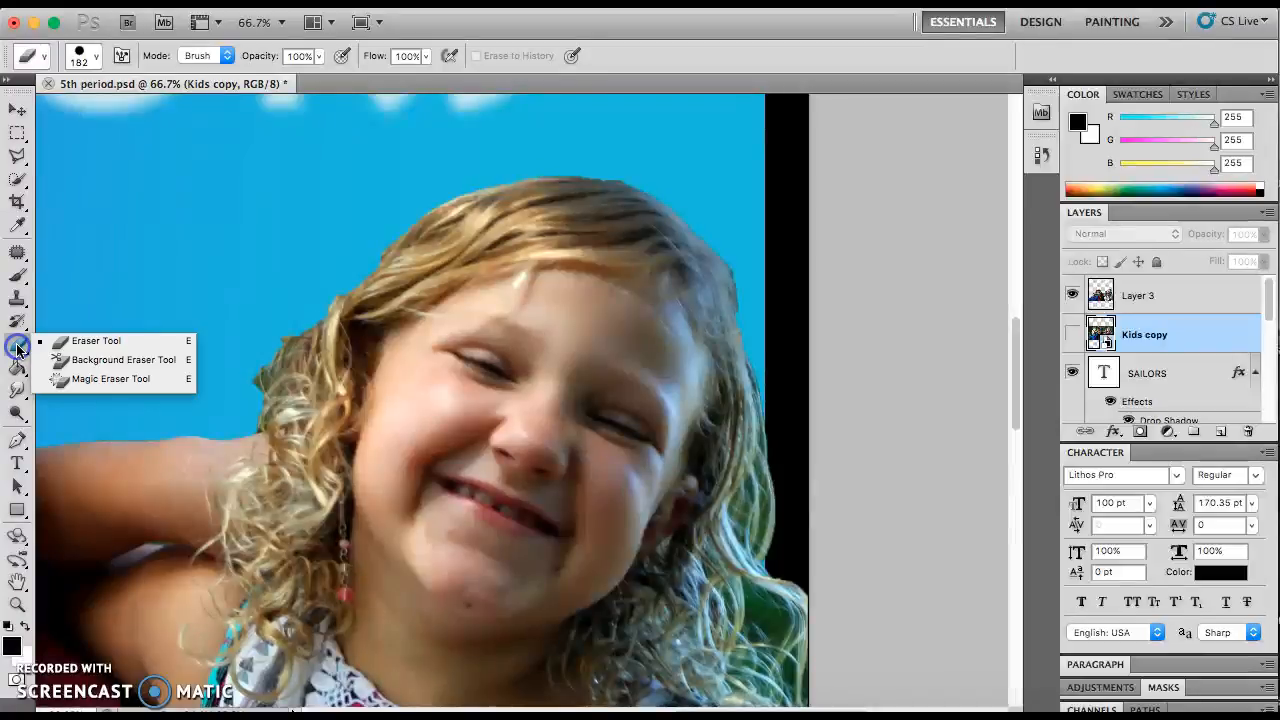
{"action": "left_click", "coordinate": [80, 344]}
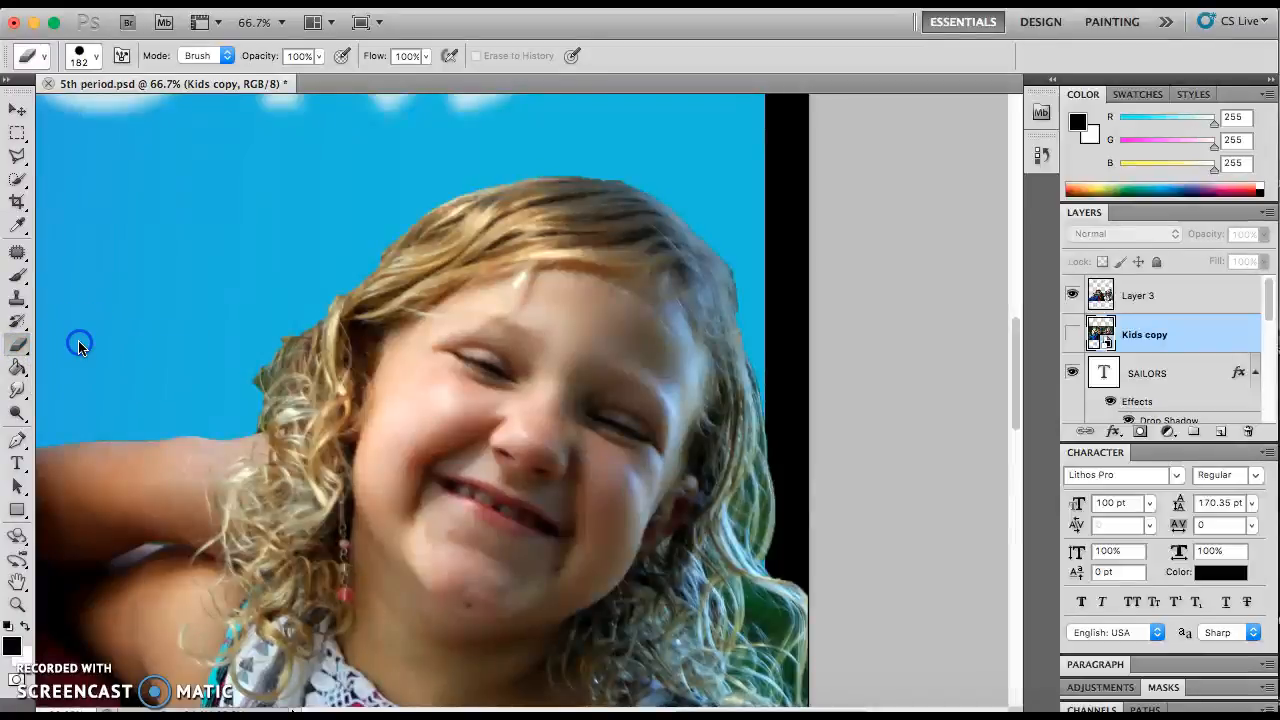
{"action": "left_click", "coordinate": [96, 60]}
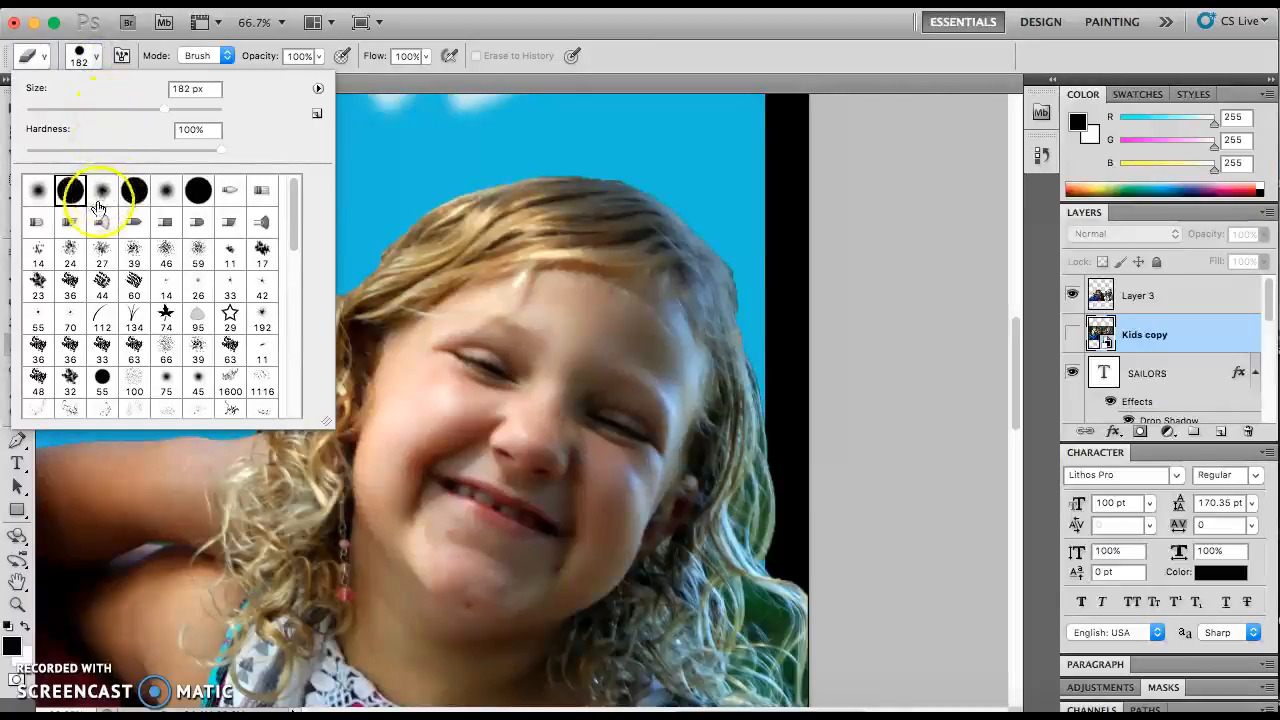
{"action": "left_click", "coordinate": [102, 190]}
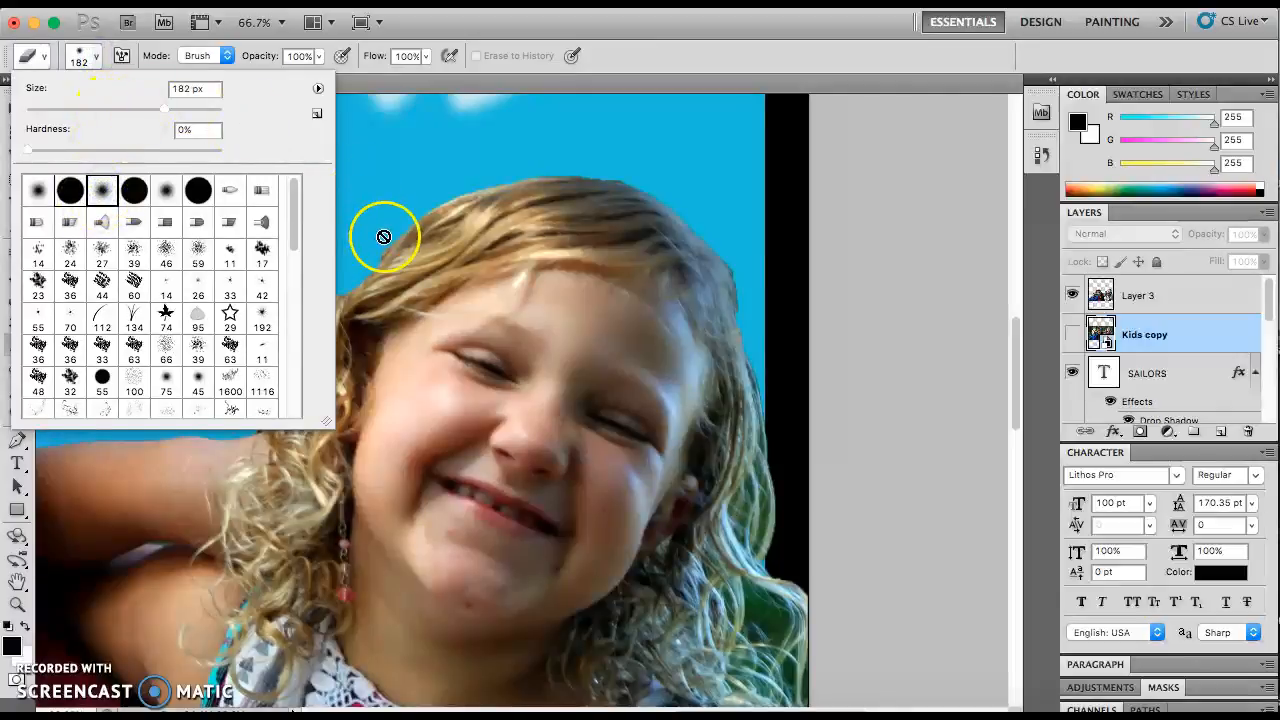
{"action": "left_click", "coordinate": [1185, 290]}
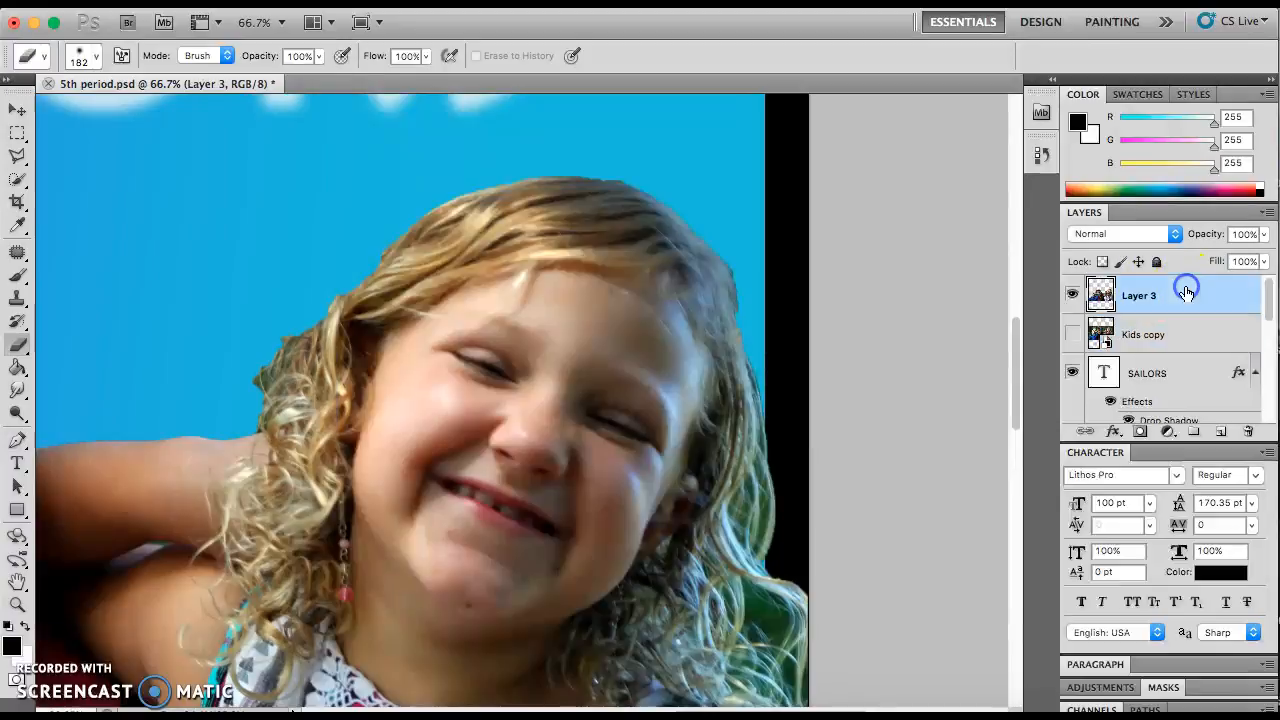
- Reduce the eraser size to 70 px and erase the leftover background around the girl's hair on both sides
{"action": "mouse_move", "coordinate": [363, 277]}
{"action": "left_mouse_down"}
{"action": "mouse_move", "coordinate": [349, 257]}
{"action": "mouse_move", "coordinate": [378, 245]}
{"action": "left_mouse_up"}
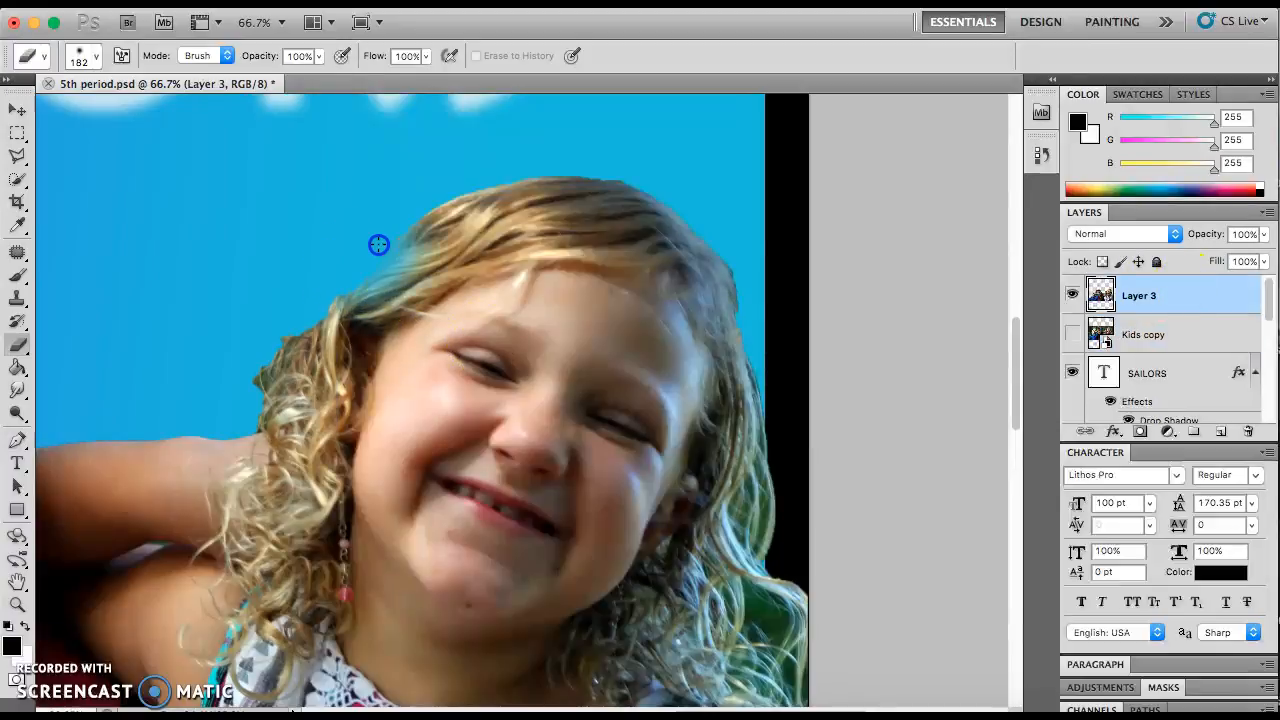
{"action": "key", "text": "super+z"}
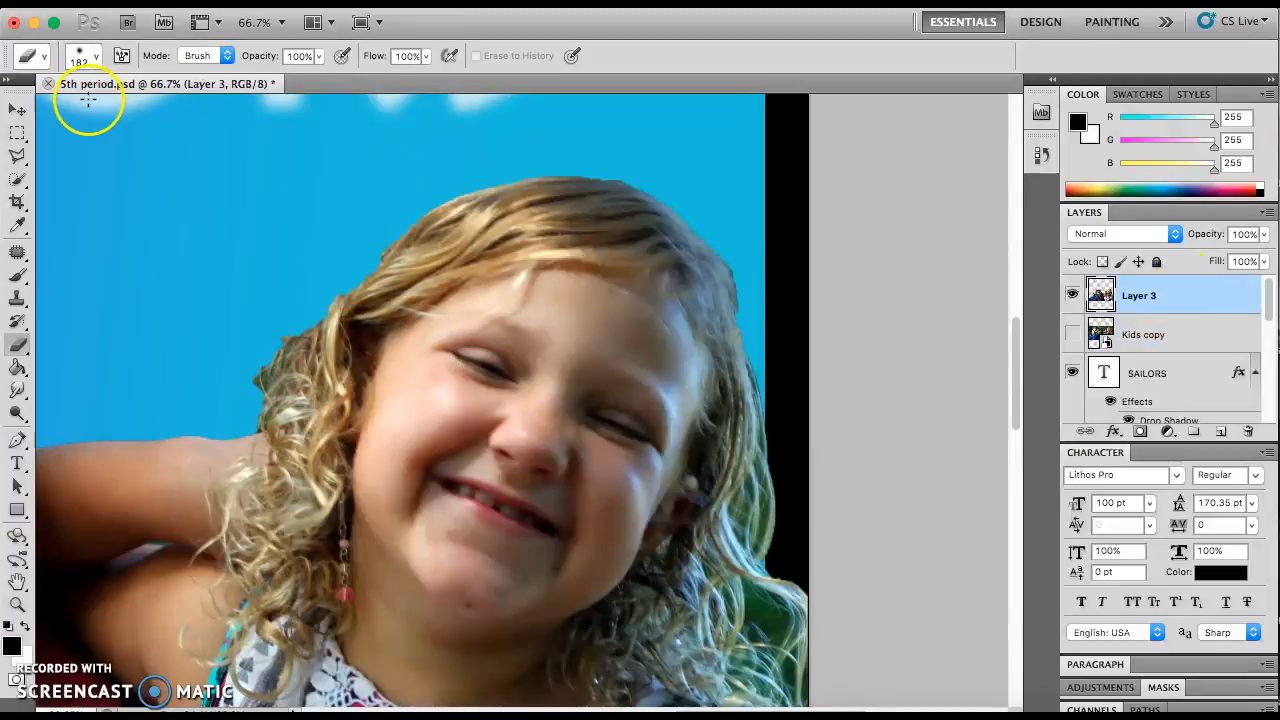
{"action": "left_click", "coordinate": [97, 60]}
{"action": "left_click", "coordinate": [94, 109]}
{"action": "left_click_drag", "start_coordinate": [366, 227], "coordinate": [384, 231]}
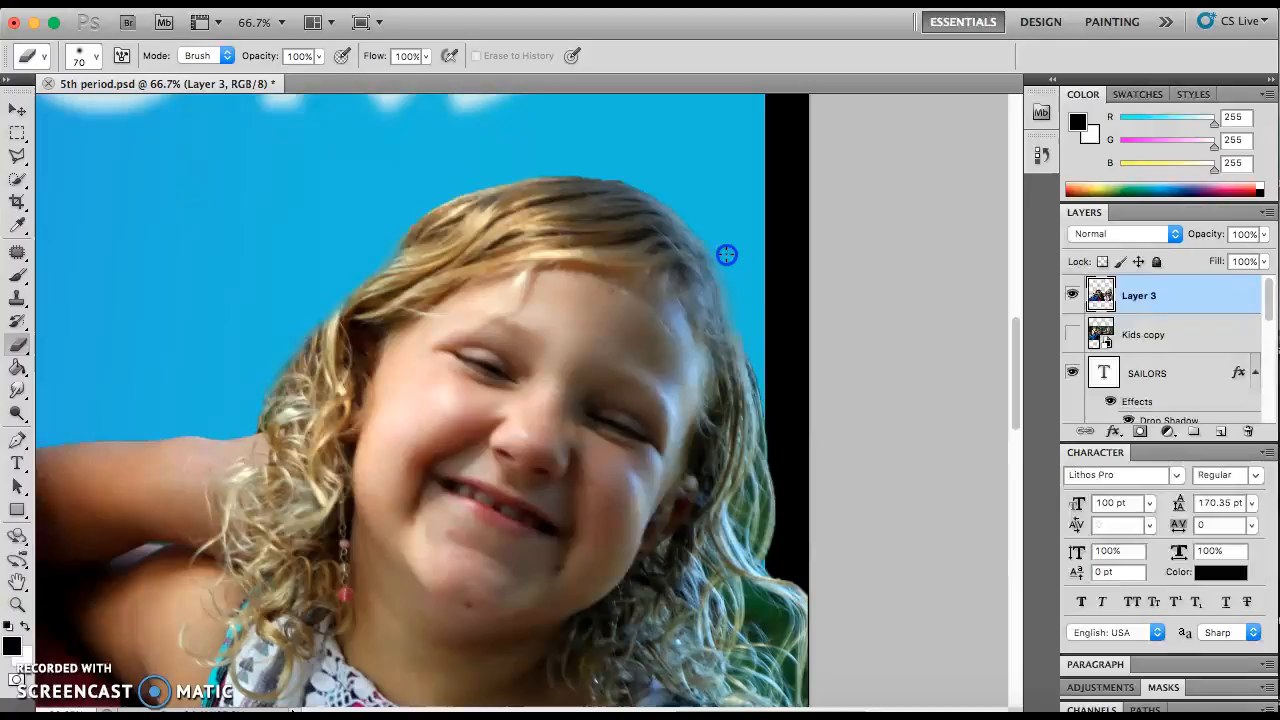
{"action": "mouse_move", "coordinate": [784, 475]}
{"action": "left_mouse_down"}
{"action": "mouse_move", "coordinate": [777, 420]}
{"action": "mouse_move", "coordinate": [773, 500]}
{"action": "mouse_move", "coordinate": [770, 461]}
{"action": "mouse_move", "coordinate": [752, 527]}
{"action": "mouse_move", "coordinate": [774, 547]}
{"action": "mouse_move", "coordinate": [750, 530]}
{"action": "mouse_move", "coordinate": [767, 481]}
{"action": "left_mouse_up"}
{"action": "mouse_move", "coordinate": [781, 565]}
{"action": "left_mouse_down"}
{"action": "mouse_move", "coordinate": [797, 665]}
{"action": "mouse_move", "coordinate": [784, 681]}
{"action": "mouse_move", "coordinate": [775, 610]}
{"action": "mouse_move", "coordinate": [756, 602]}
{"action": "mouse_move", "coordinate": [760, 646]}
{"action": "mouse_move", "coordinate": [795, 702]}
{"action": "left_mouse_up"}
- Try to erase the green gap between the blue and red shirts with the soft 70 px eraser
{"action": "scroll", "coordinate": [818, 550], "scroll_direction": "down", "scroll_amount": 5}
{"action": "scroll", "coordinate": [818, 550], "scroll_direction": "down", "scroll_amount": 10}
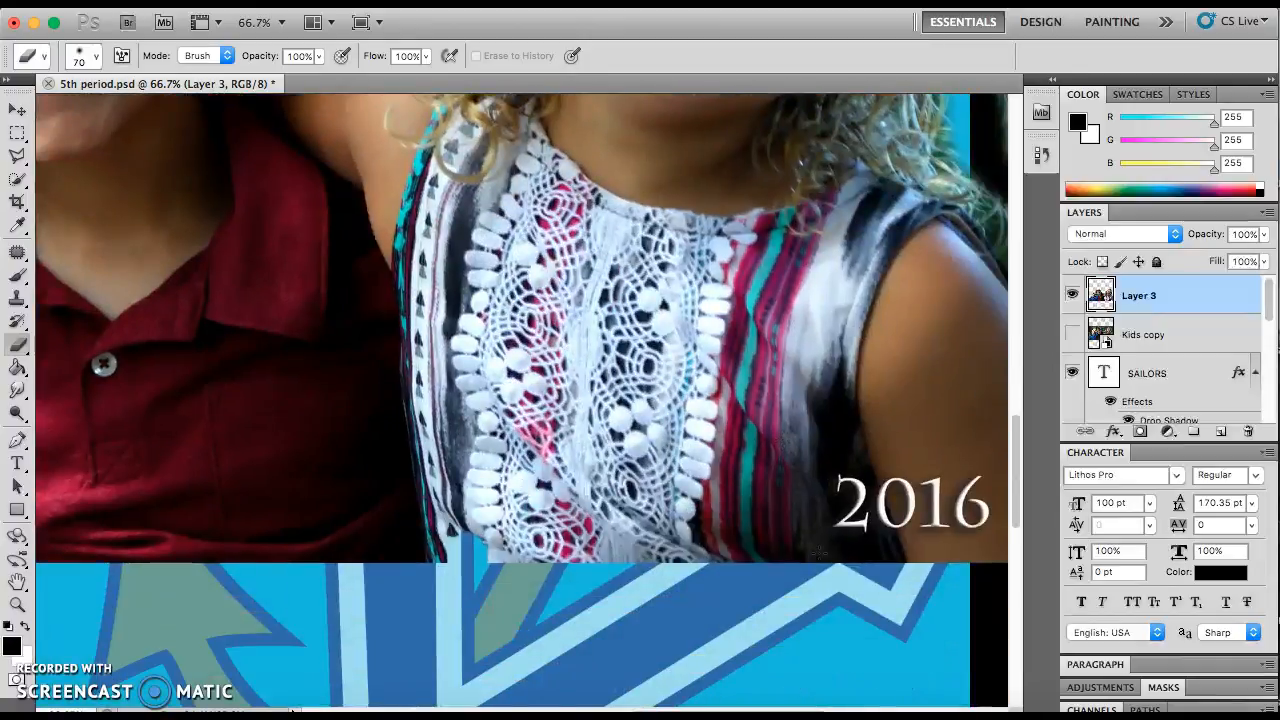
{"action": "right_click", "coordinate": [757, 557]}
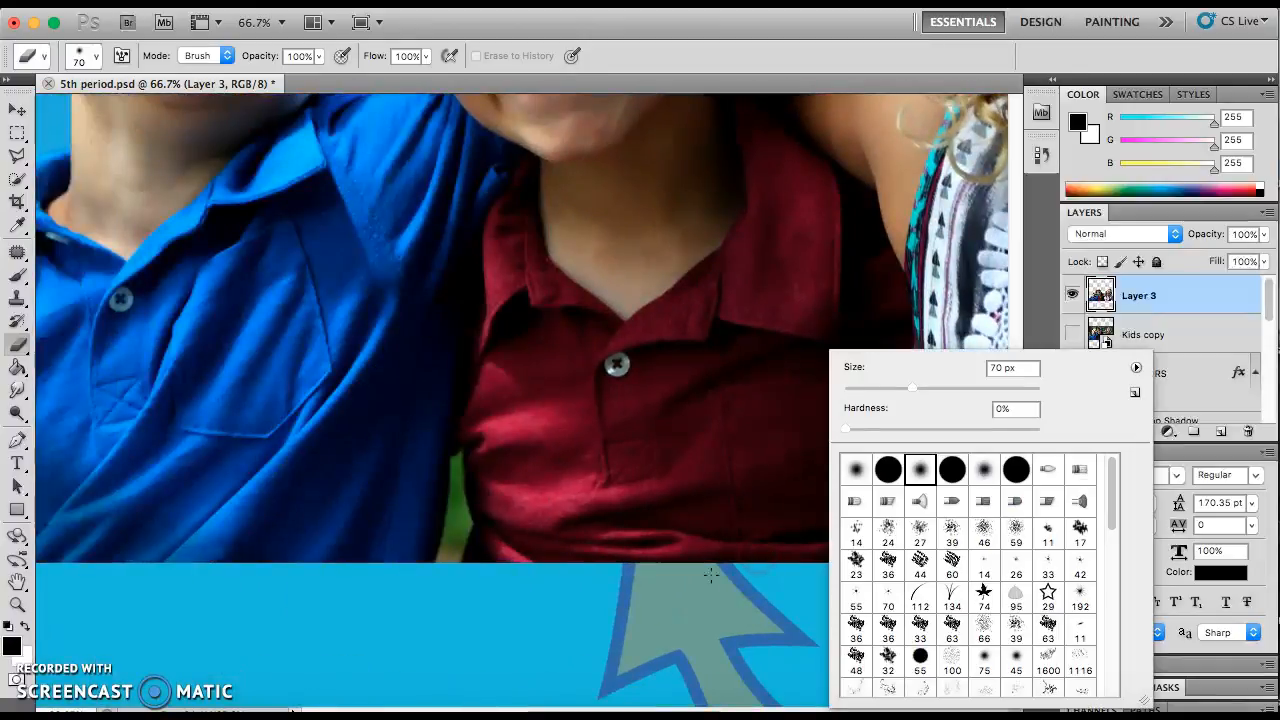
{"action": "left_click", "coordinate": [454, 534]}
{"action": "mouse_move", "coordinate": [454, 534]}
{"action": "left_mouse_down"}
{"action": "mouse_move", "coordinate": [446, 567]}
{"action": "mouse_move", "coordinate": [455, 467]}
{"action": "left_mouse_up"}
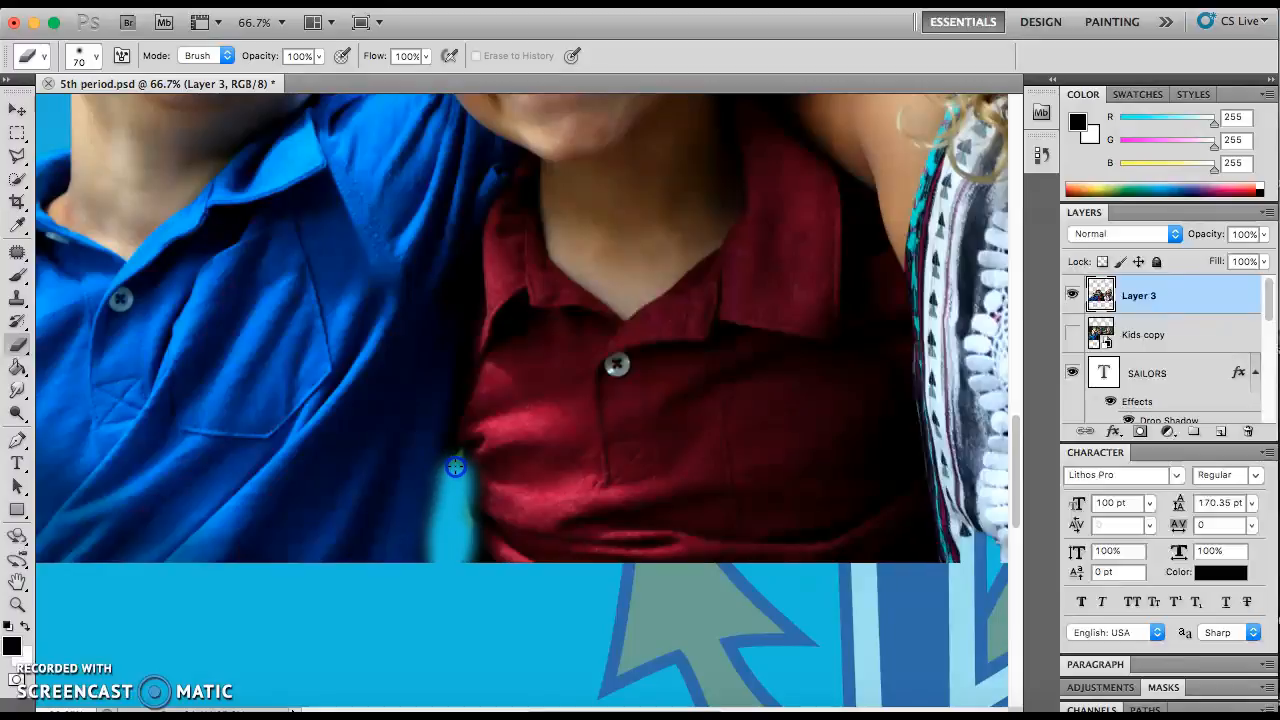
{"action": "key", "text": "super+z"}
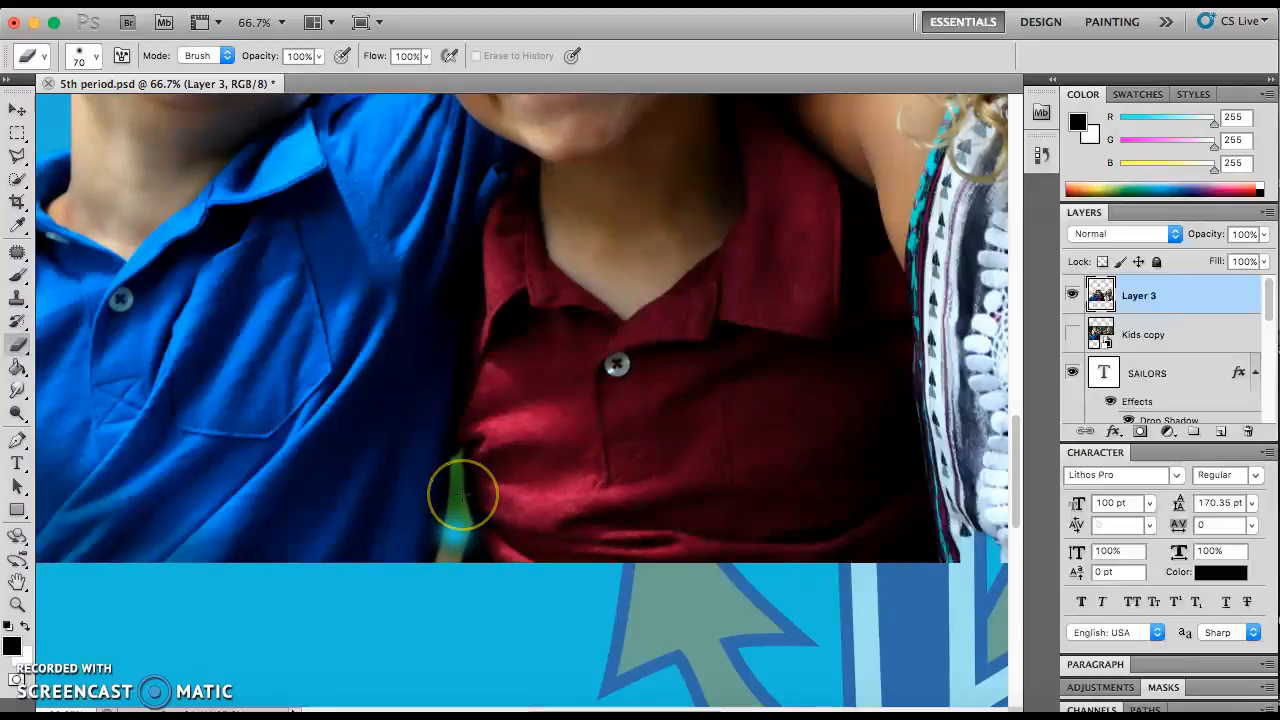
{"action": "key", "text": "alt+super+z"}
- Try to clear the green gap between the shirts with a hard round eraser at 100% hardness, reducing its size to 47 px
{"action": "left_click", "coordinate": [98, 60]}
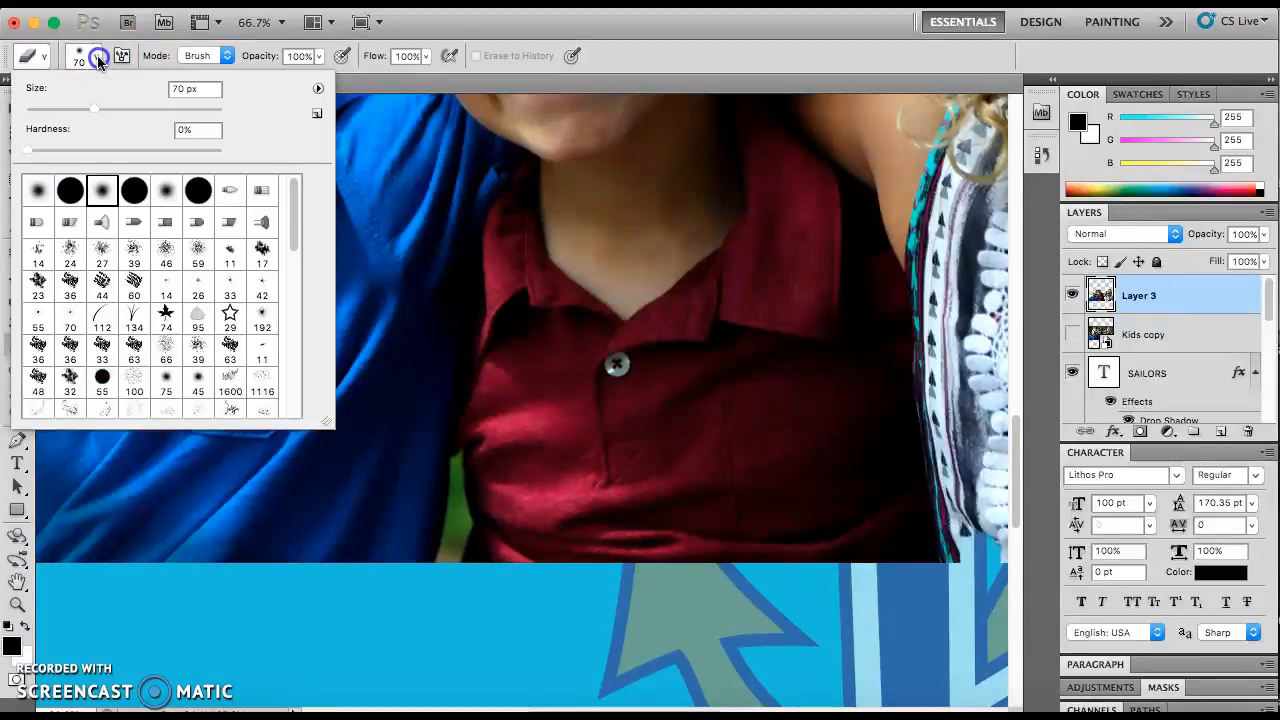
{"action": "left_click", "coordinate": [134, 190]}
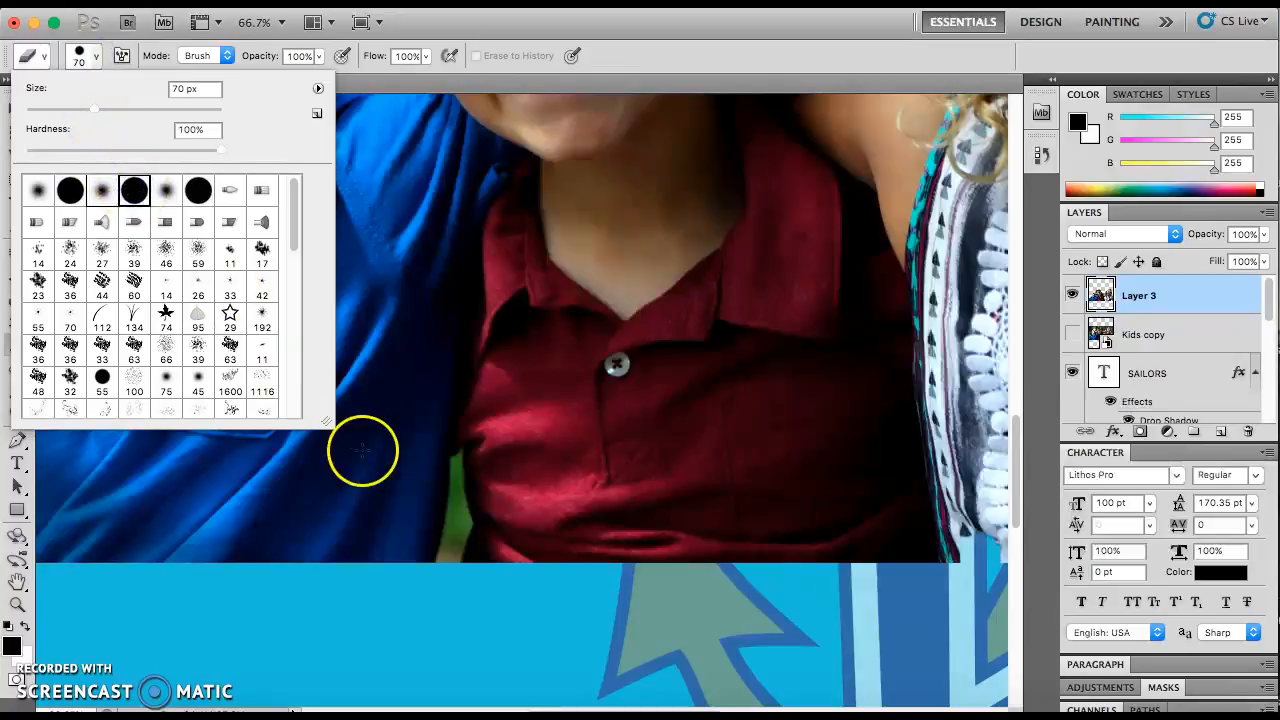
{"action": "left_click", "coordinate": [450, 549]}
{"action": "key", "text": "alt+super+z"}
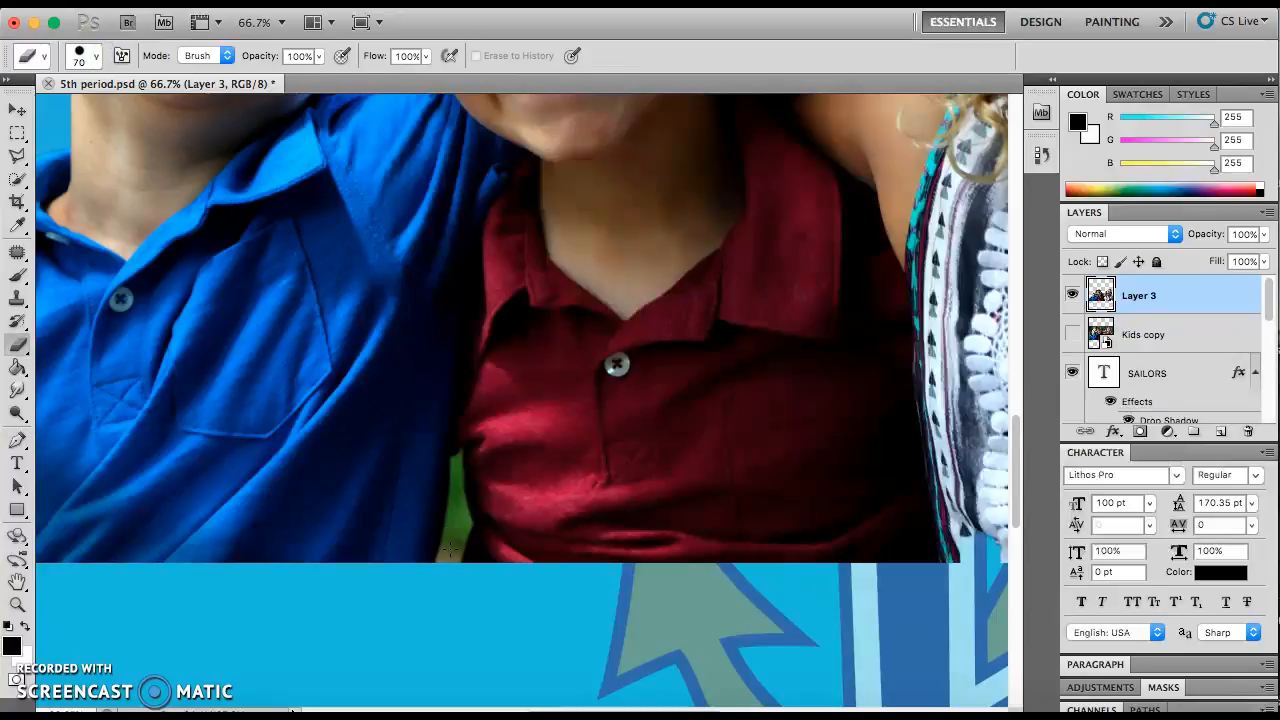
{"action": "left_click", "coordinate": [97, 60]}
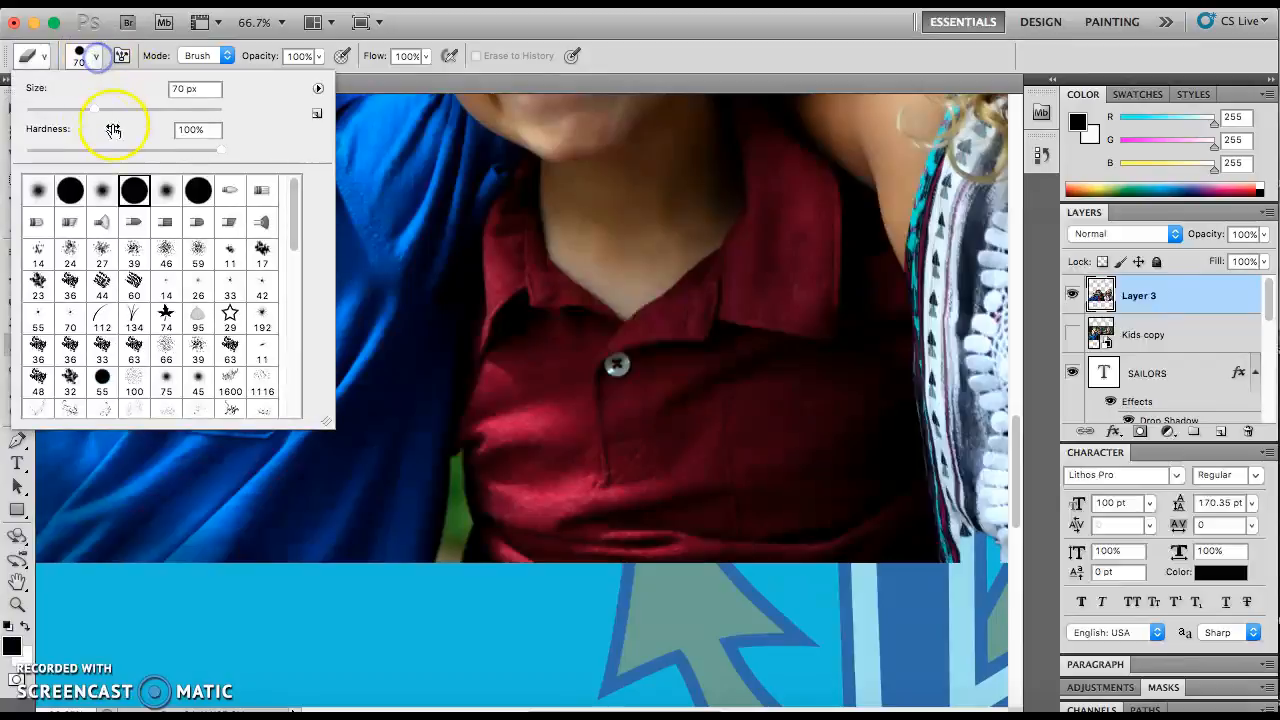
{"action": "left_click", "coordinate": [71, 108]}
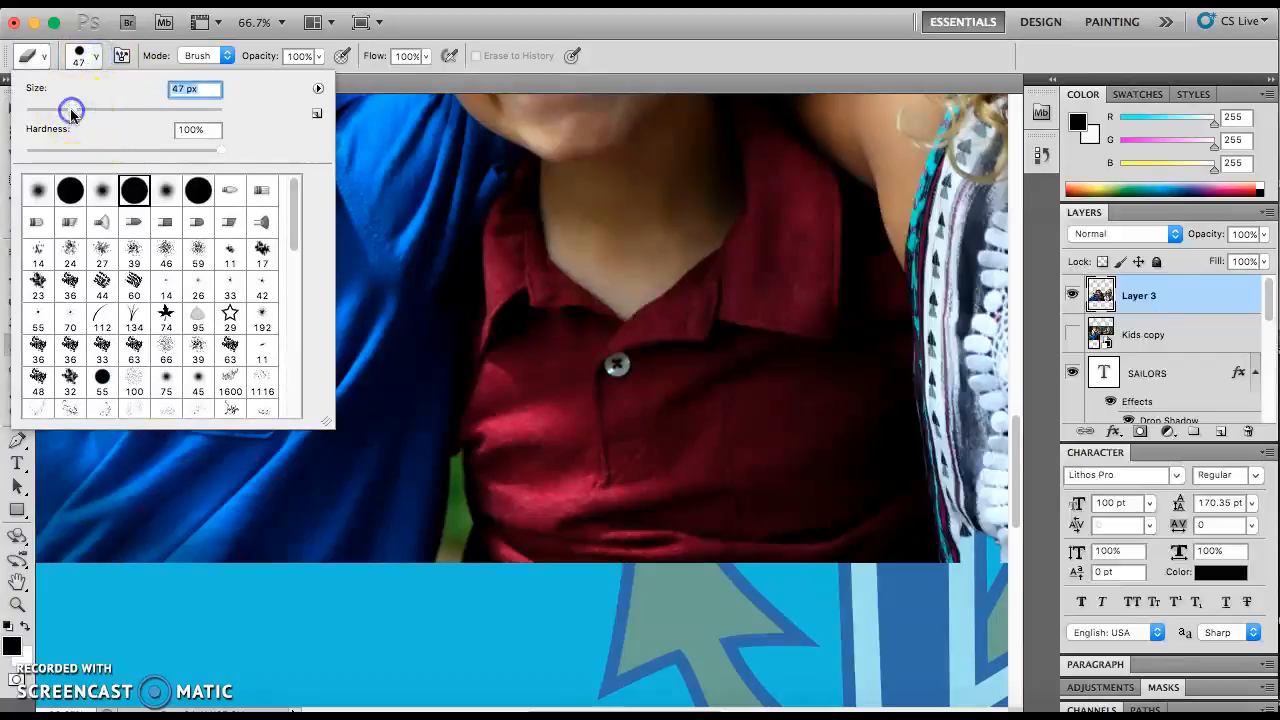
{"action": "left_click", "coordinate": [450, 543]}
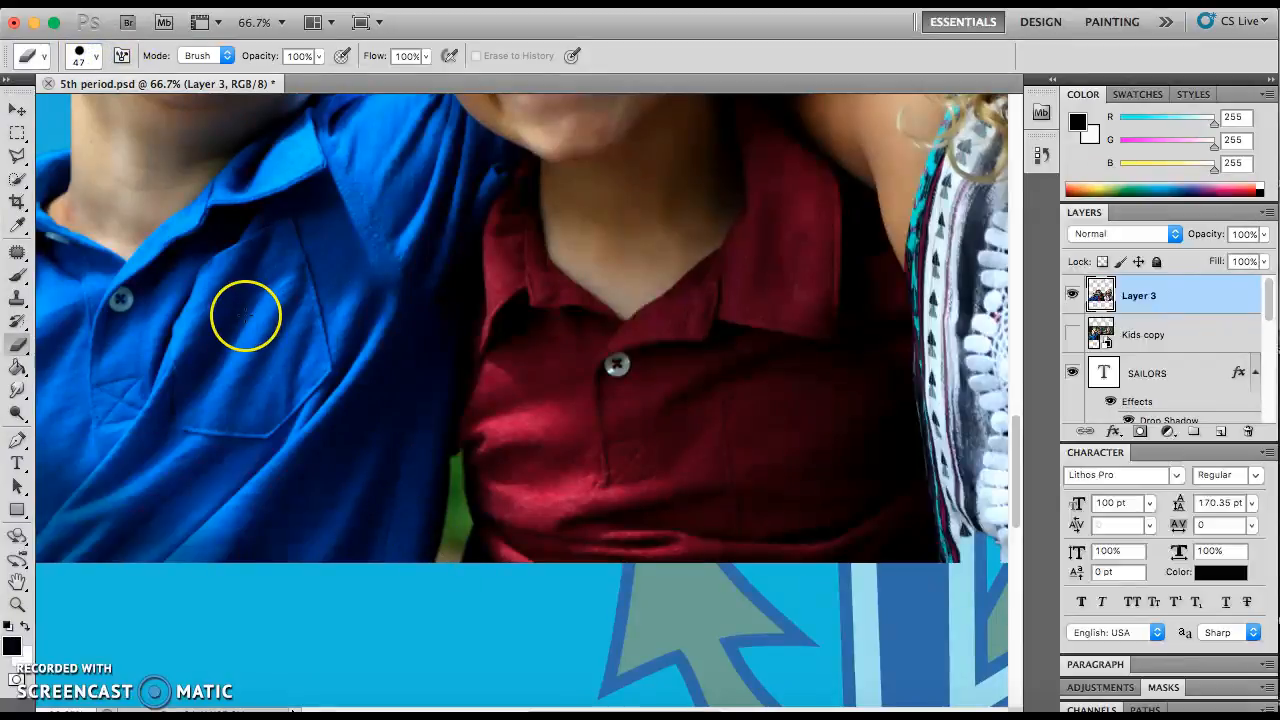
- Check the cut-out edges around the two boys' heads and the overall look of the poster
{"action": "scroll", "coordinate": [246, 314], "scroll_direction": "left", "scroll_amount": 5}
{"action": "scroll", "coordinate": [246, 314], "scroll_direction": "up", "scroll_amount": 3}
{"action": "scroll", "coordinate": [245, 315], "scroll_direction": "up", "scroll_amount": 5}
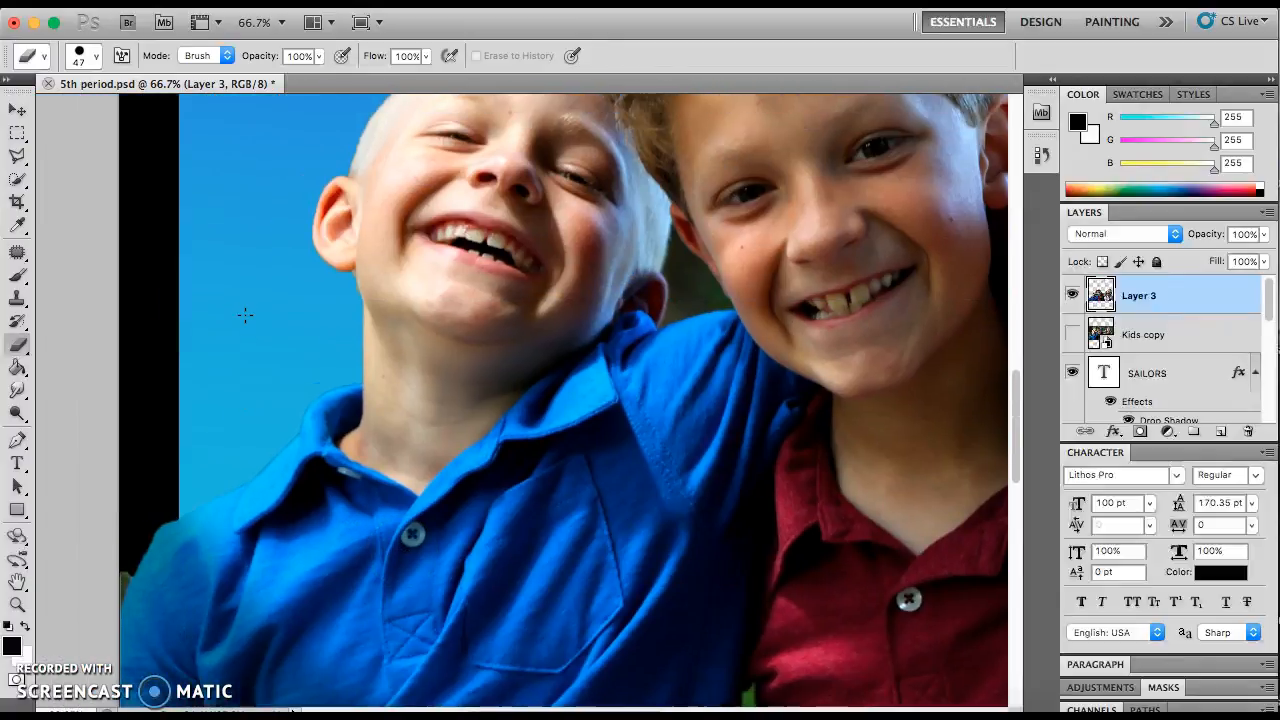
{"action": "scroll", "coordinate": [245, 315], "scroll_direction": "right", "scroll_amount": 1}
{"action": "left_click", "coordinate": [349, 311]}
{"action": "mouse_move", "coordinate": [349, 311]}
{"action": "left_mouse_down"}
{"action": "mouse_move", "coordinate": [422, 301]}
{"action": "mouse_move", "coordinate": [428, 260]}
{"action": "mouse_move", "coordinate": [375, 258]}
{"action": "mouse_move", "coordinate": [368, 227]}
{"action": "mouse_move", "coordinate": [486, 333]}
{"action": "mouse_move", "coordinate": [498, 389]}
{"action": "mouse_move", "coordinate": [592, 500]}
{"action": "mouse_move", "coordinate": [553, 530]}
{"action": "mouse_move", "coordinate": [571, 510]}
{"action": "mouse_move", "coordinate": [580, 541]}
{"action": "left_mouse_up"}
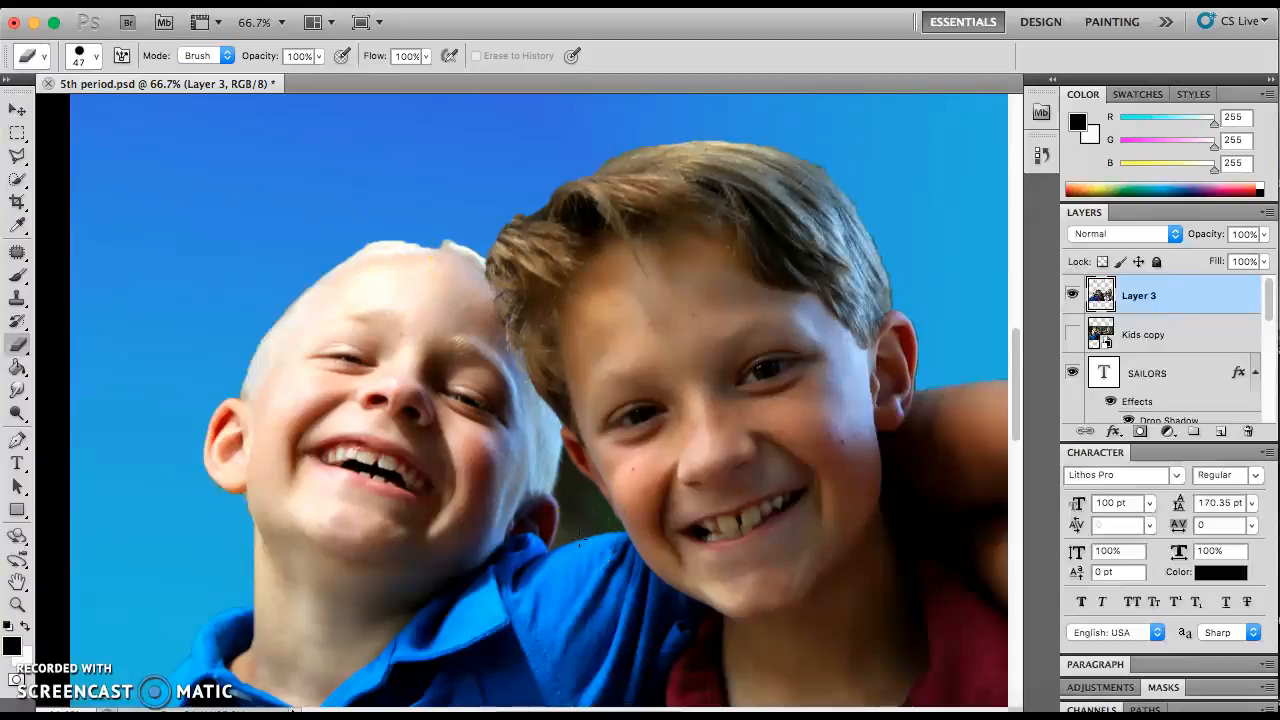
{"action": "key", "text": "super+minus"}
{"action": "key", "text": "super+minus"}
{"action": "key", "text": "super+minus"}
{"action": "key", "text": "super+minus"}
{"action": "key", "text": "super+minus"}
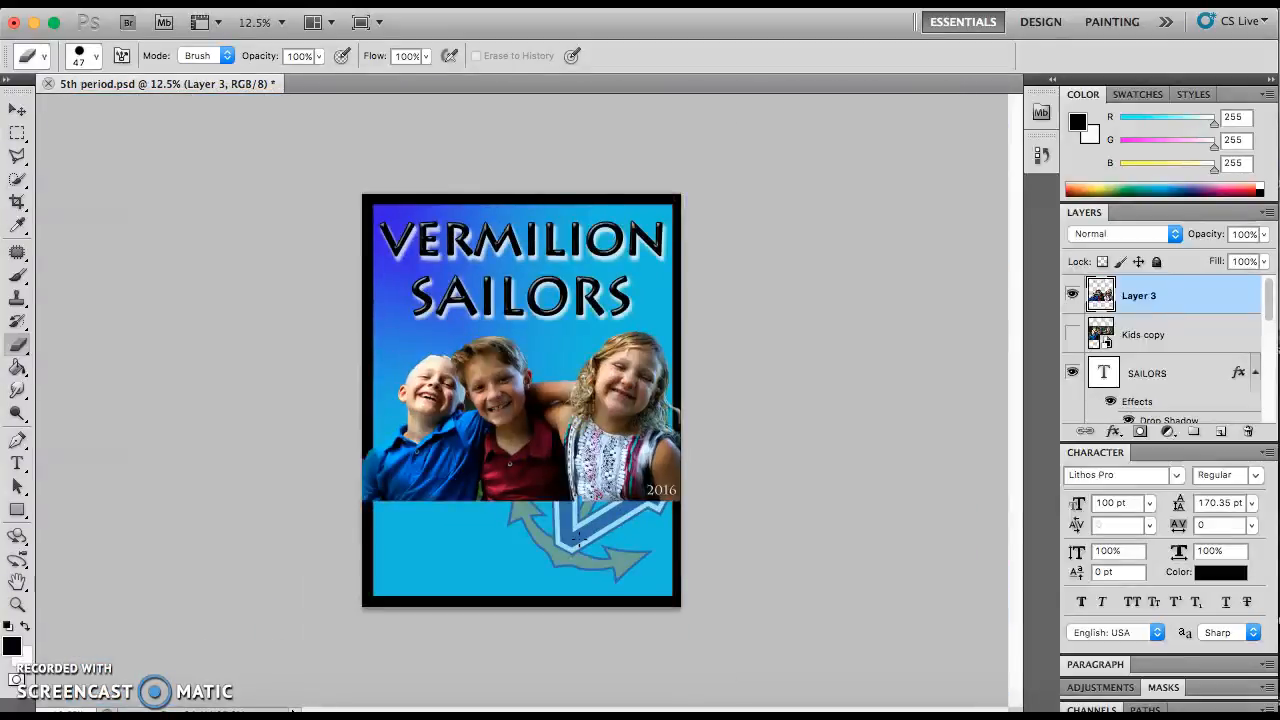
{"action": "key", "text": "super+plus"}
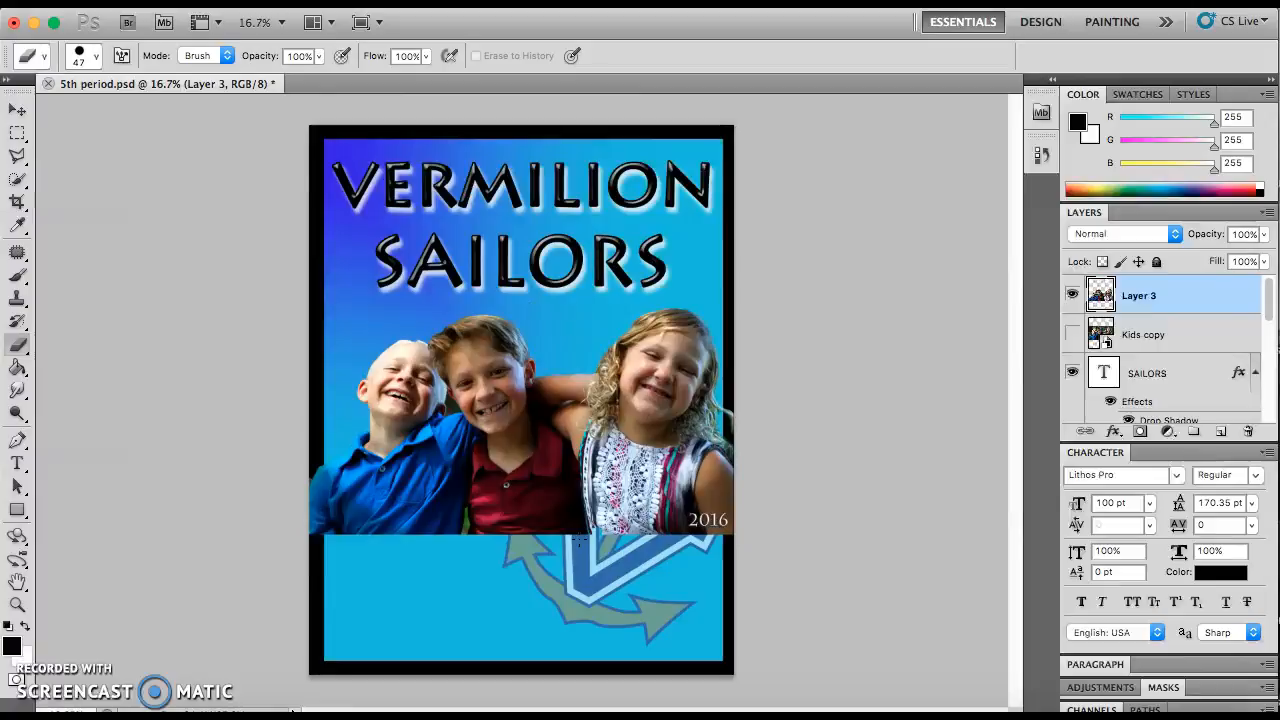
- Scale the cut-out children to 94.27% and place them along the poster's lower edge, filling the width inside the black border
{"action": "left_click", "coordinate": [17, 110]}
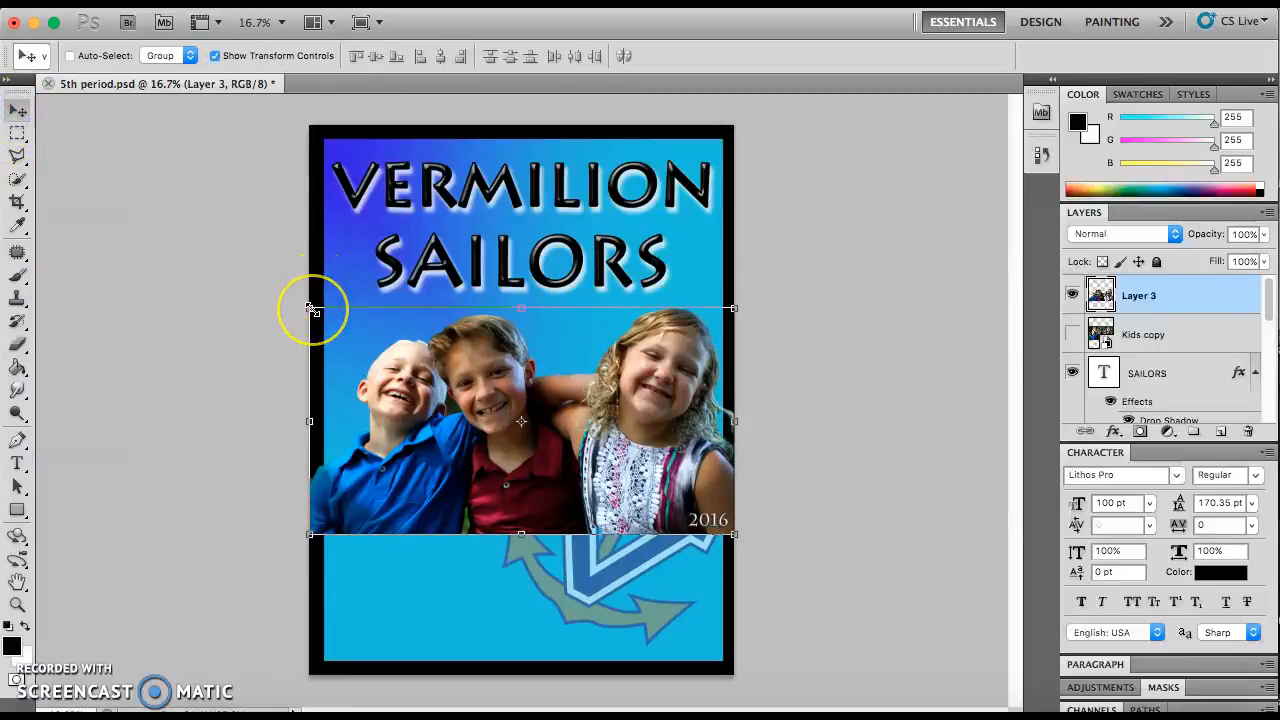
{"action": "left_click_drag", "start_coordinate": [310, 308], "coordinate": [385, 344]}
{"action": "left_click_drag", "start_coordinate": [528, 391], "coordinate": [529, 516]}
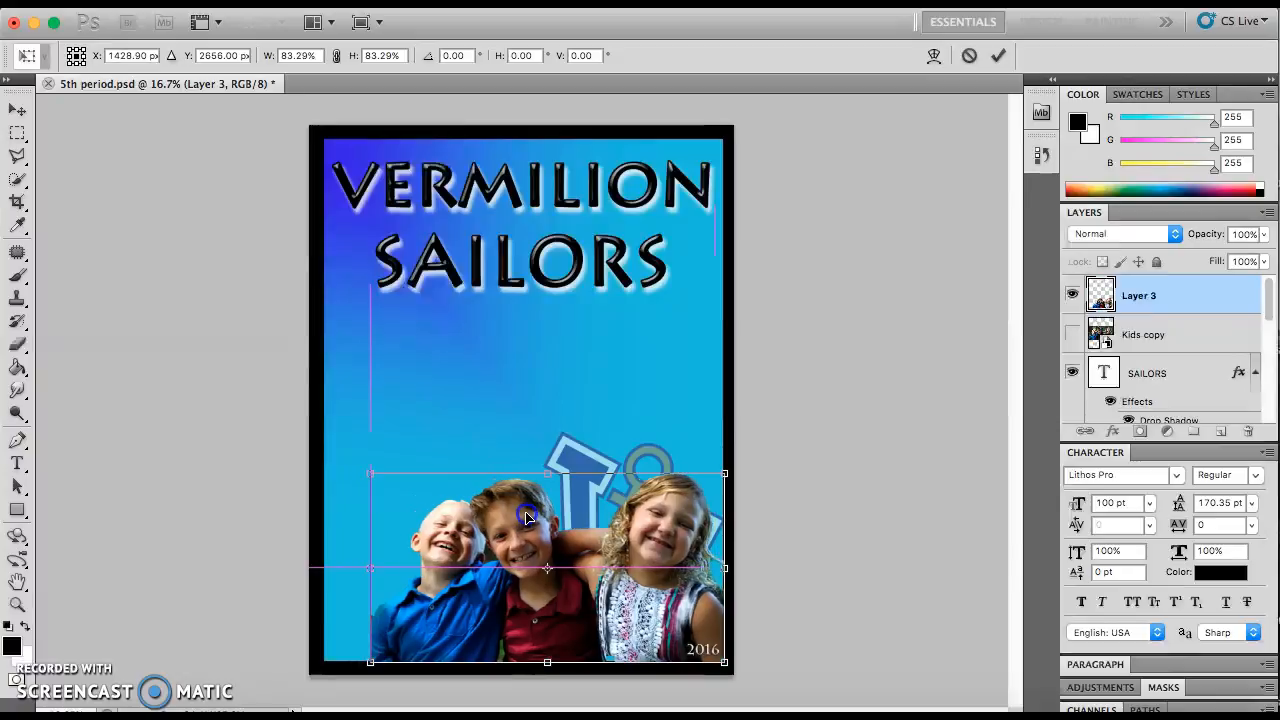
{"action": "left_click_drag", "start_coordinate": [369, 474], "coordinate": [322, 450]}
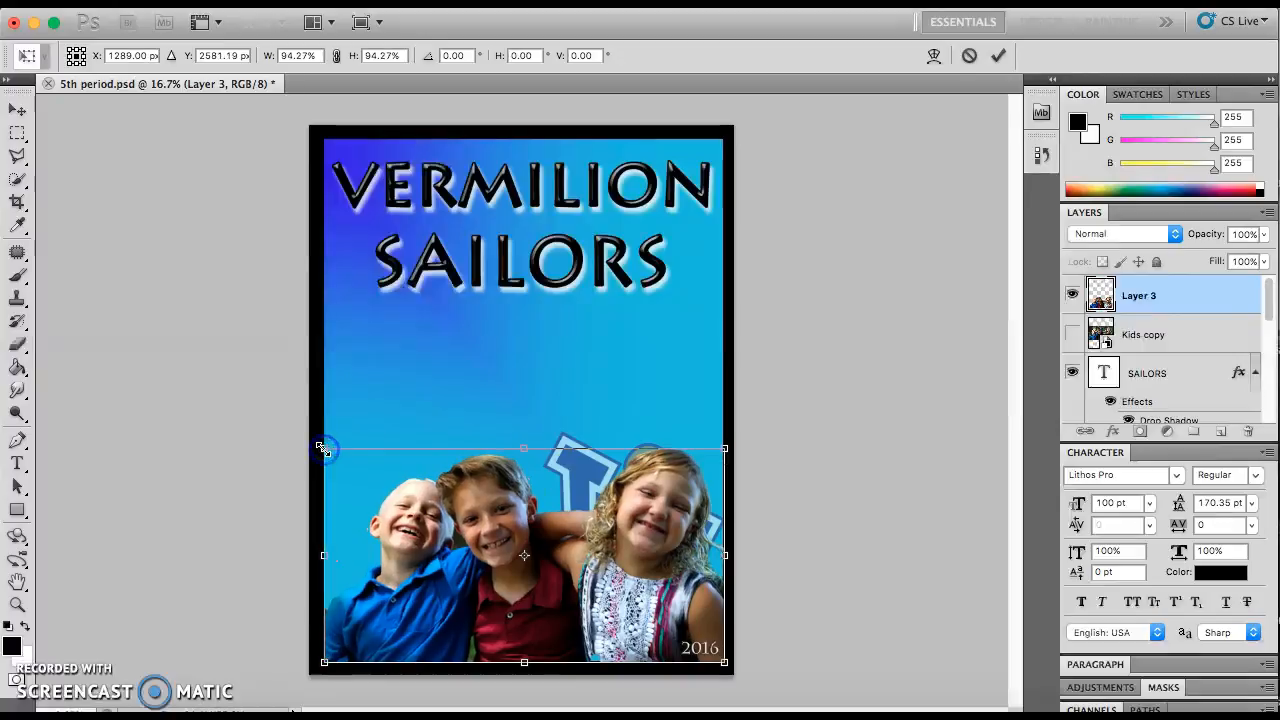
{"action": "key", "text": "Return"}
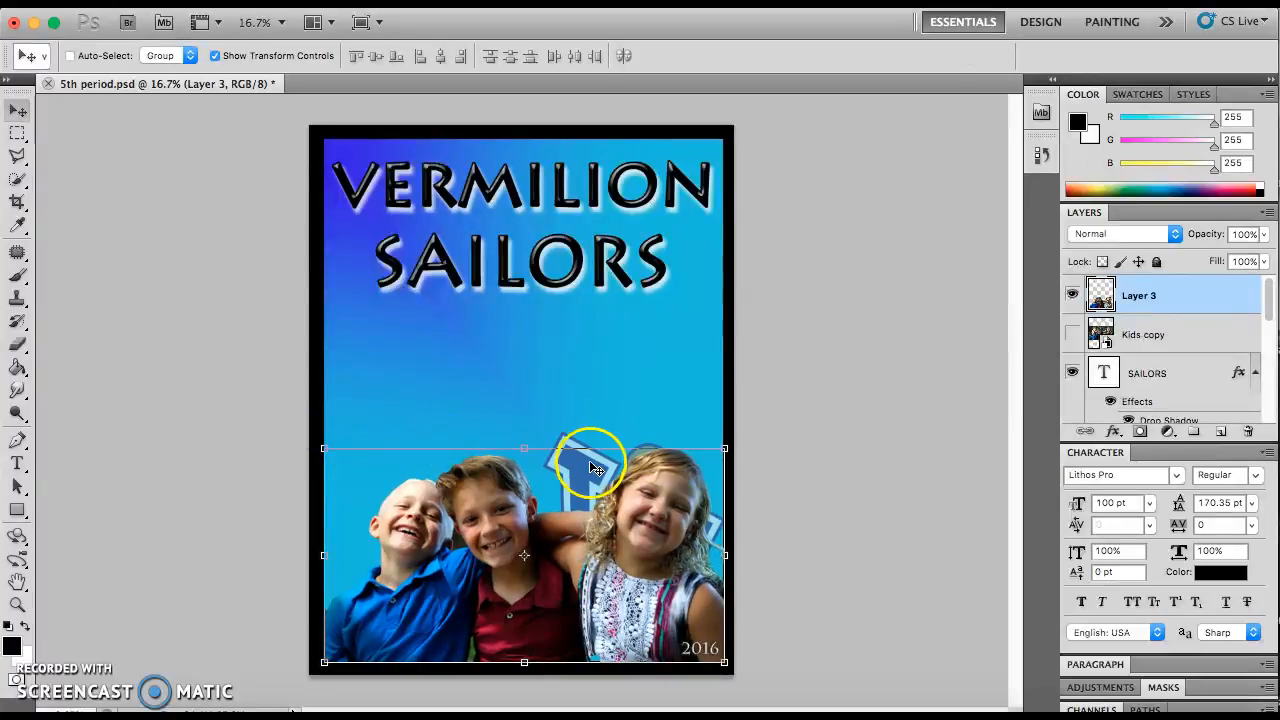
- Set the Vermilion Anchor layer's opacity to 55% and move the anchor up into the open background above the children
{"action": "right_click", "coordinate": [585, 470]}
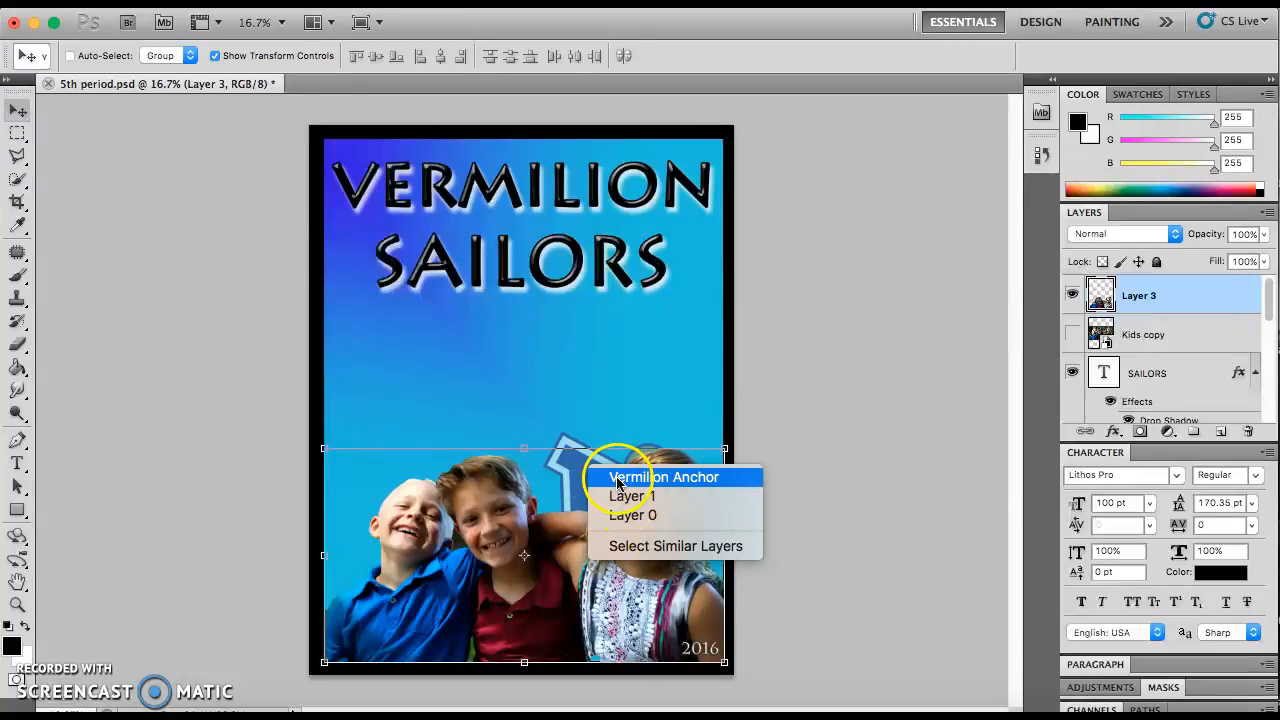
{"action": "left_click", "coordinate": [1203, 312]}
{"action": "scroll", "coordinate": [1203, 312], "scroll_direction": "down", "scroll_amount": 5}
{"action": "scroll", "coordinate": [1203, 312], "scroll_direction": "up", "scroll_amount": 1}
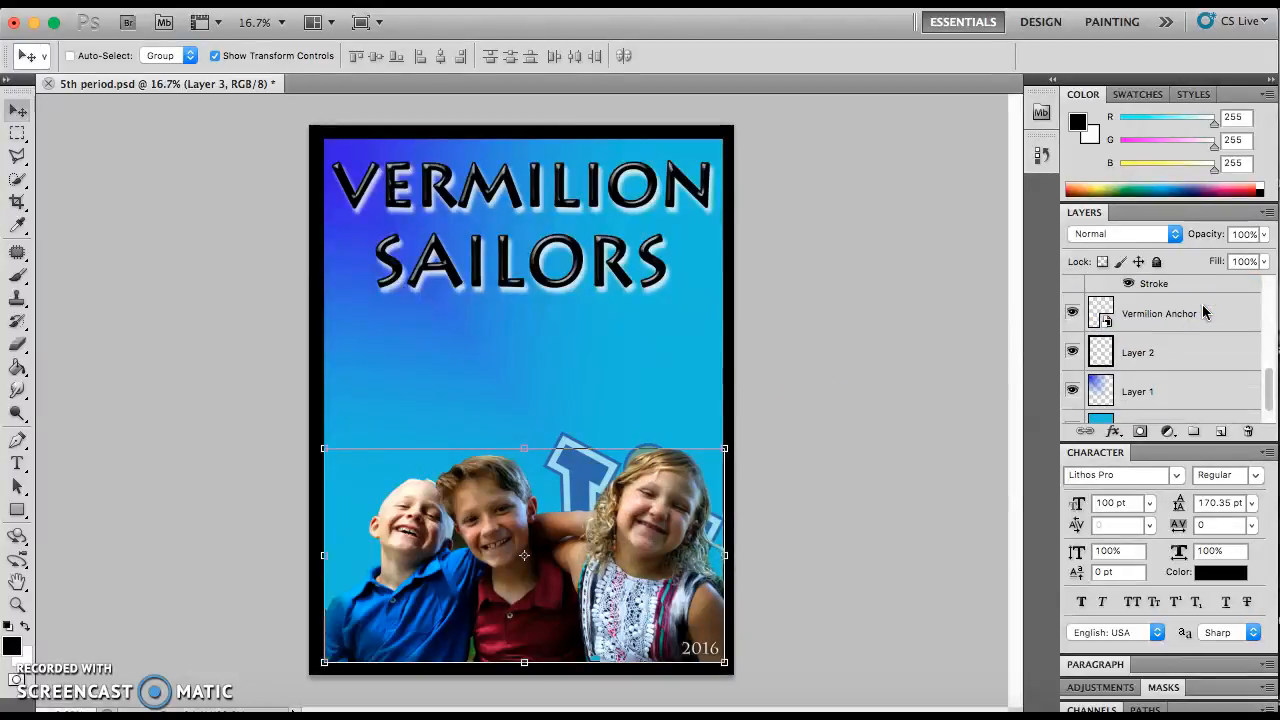
{"action": "left_click", "coordinate": [1228, 321]}
{"action": "key", "text": "5"}
{"action": "key", "text": "5"}
{"action": "left_click_drag", "start_coordinate": [598, 405], "coordinate": [651, 340]}
{"action": "left_click", "coordinate": [1185, 322]}
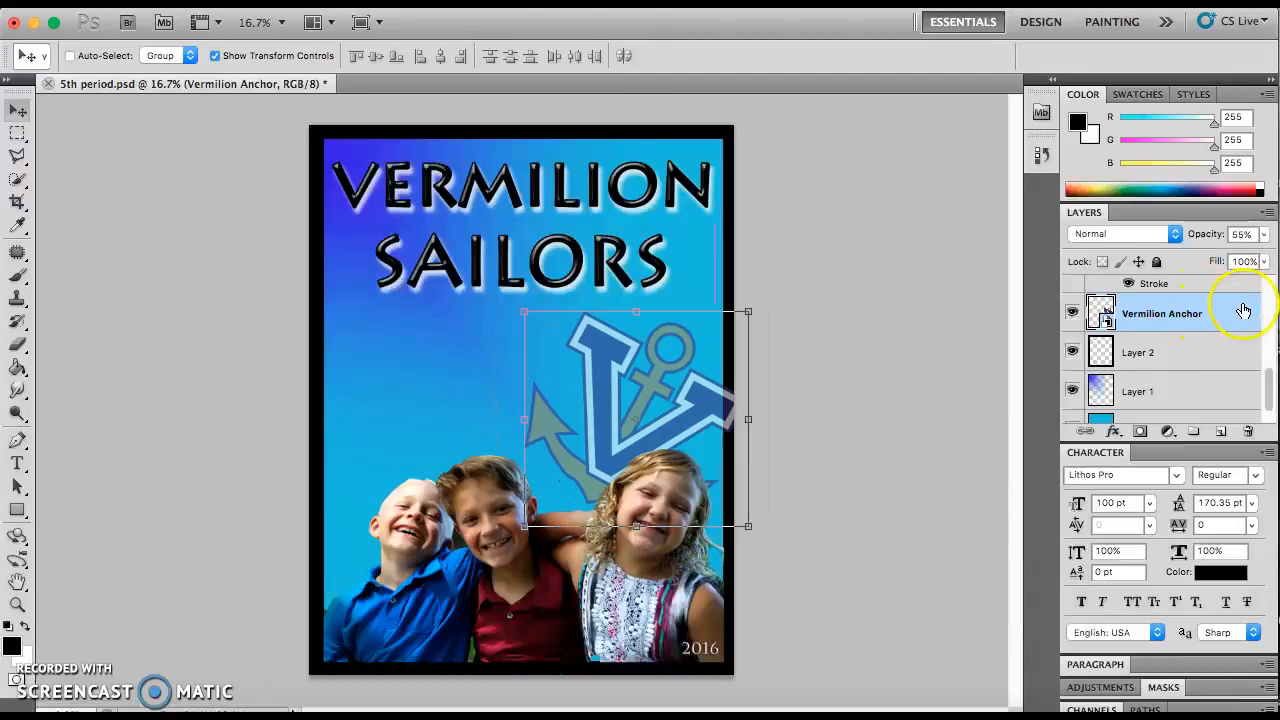
- Enlarge the anchor logo to 165.42% and centre it across the poster's width, behind the title and the children
{"action": "left_click_drag", "start_coordinate": [606, 337], "coordinate": [430, 393]}
{"action": "left_click", "coordinate": [580, 341]}
{"action": "left_click_drag", "start_coordinate": [580, 339], "coordinate": [724, 197]}
{"action": "left_click_drag", "start_coordinate": [634, 337], "coordinate": [614, 357]}
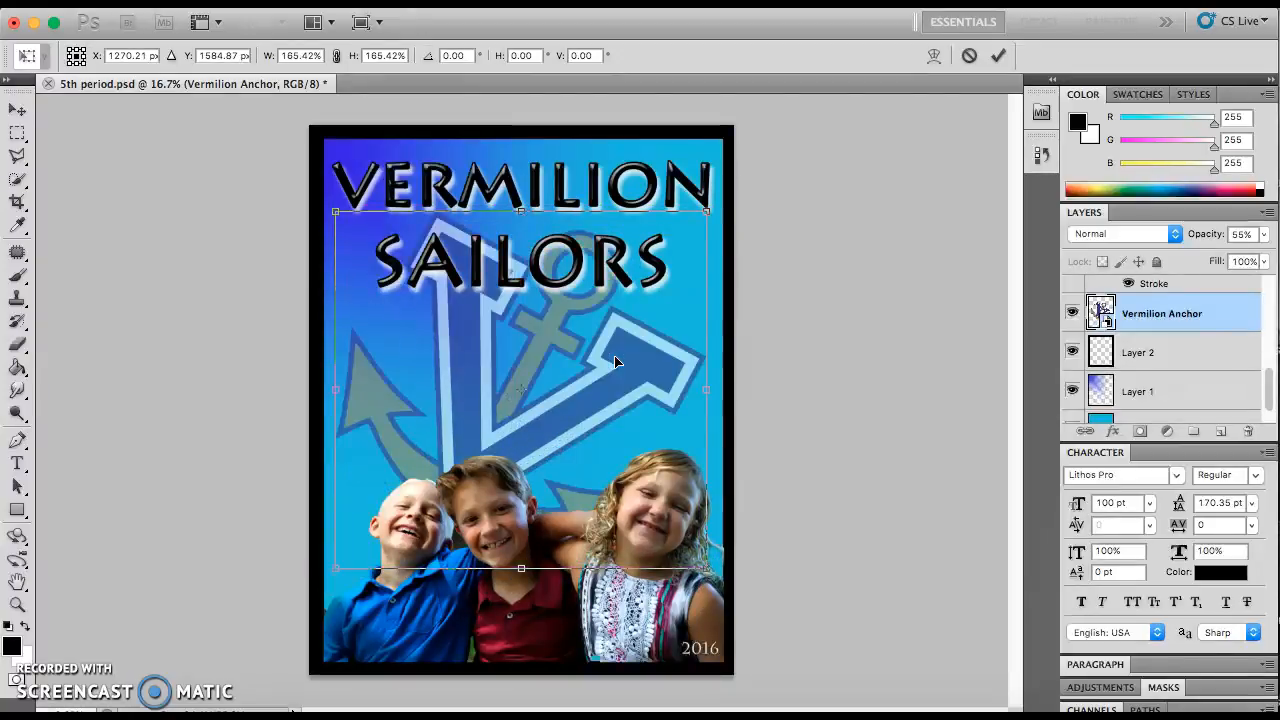
- Lower the enlarged anchor behind the children to about X 1254 px, Y 1880 px, so its top meets the SAILORS line, and apply the transformation
{"action": "key", "text": "shift+Down"}
{"action": "key", "text": "shift+Down"}
{"action": "key", "text": "shift+Down"}
{"action": "key", "text": "shift+Down"}
{"action": "key", "text": "shift+Down"}
{"action": "key", "text": "shift+Down"}
{"action": "key", "text": "Down"}
{"action": "key", "text": "Down"}
{"action": "key", "text": "Down"}
{"action": "key", "text": "Down"}
{"action": "key", "text": "Down"}
{"action": "key", "text": "Down"}
{"action": "key", "text": "Right"}
{"action": "key", "text": "Down"}
{"action": "key", "text": "Right"}
{"action": "key", "text": "Right"}
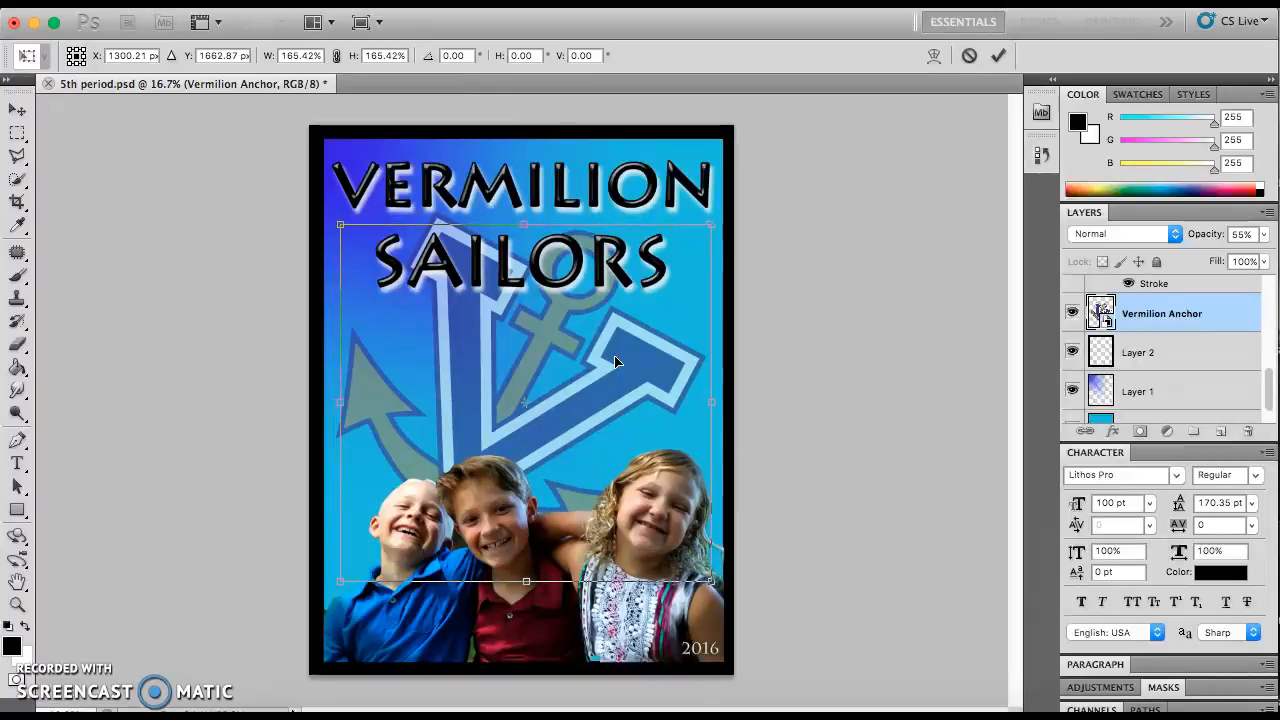
{"action": "key", "text": "Down"}
{"action": "key", "text": "Down"}
{"action": "key", "text": "Down"}
{"action": "key", "text": "Down"}
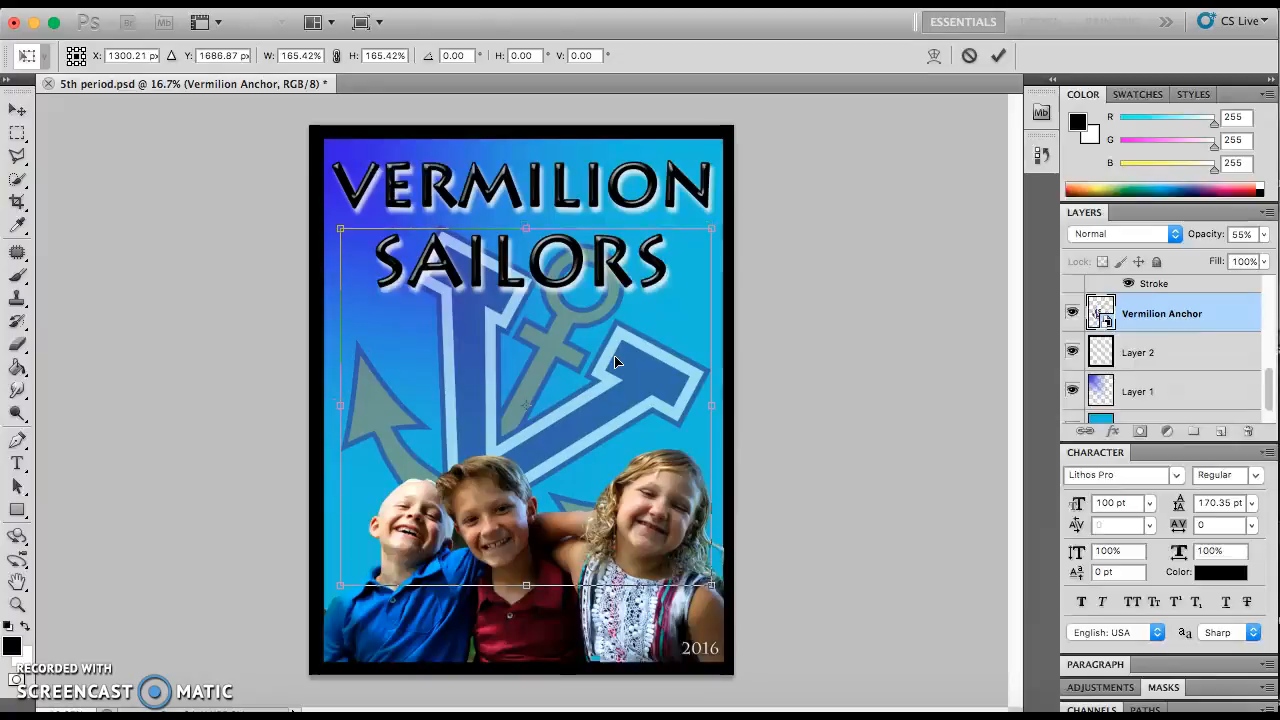
{"action": "key", "text": "Down"}
{"action": "key", "text": "Down"}
{"action": "key", "text": "Down"}
{"action": "key", "text": "Down"}
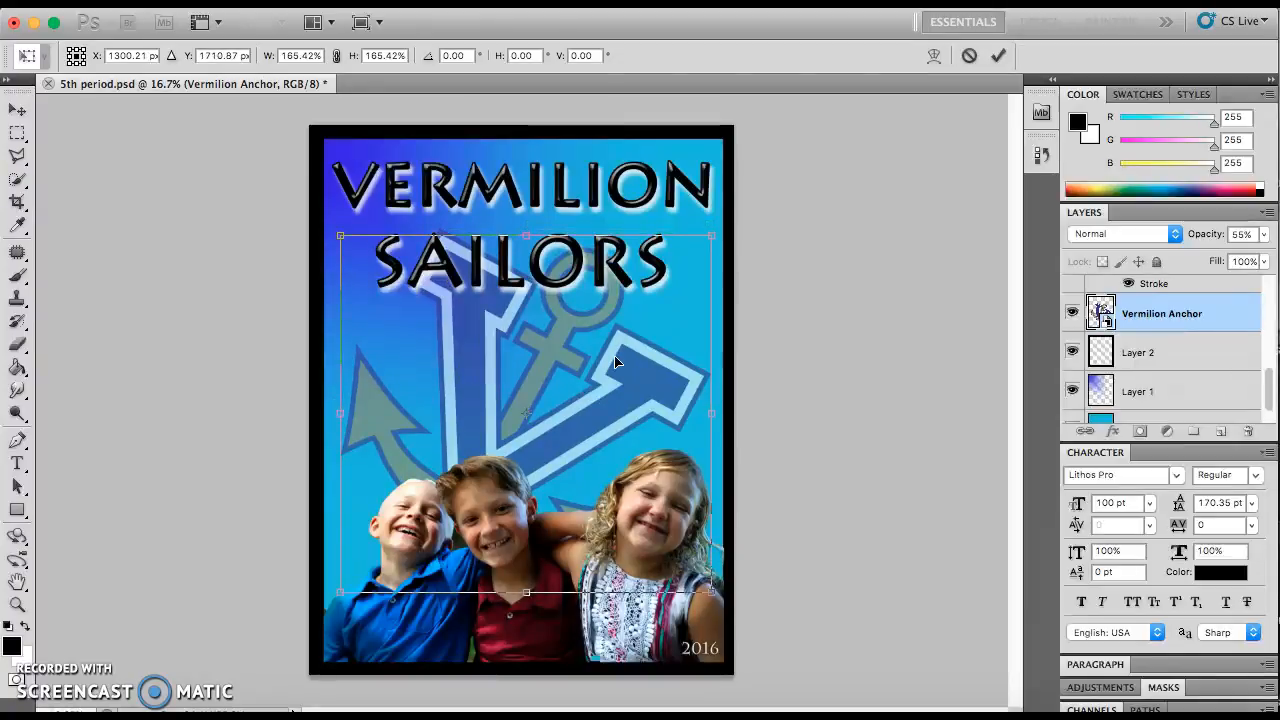
{"action": "left_click_drag", "start_coordinate": [592, 351], "coordinate": [579, 437]}
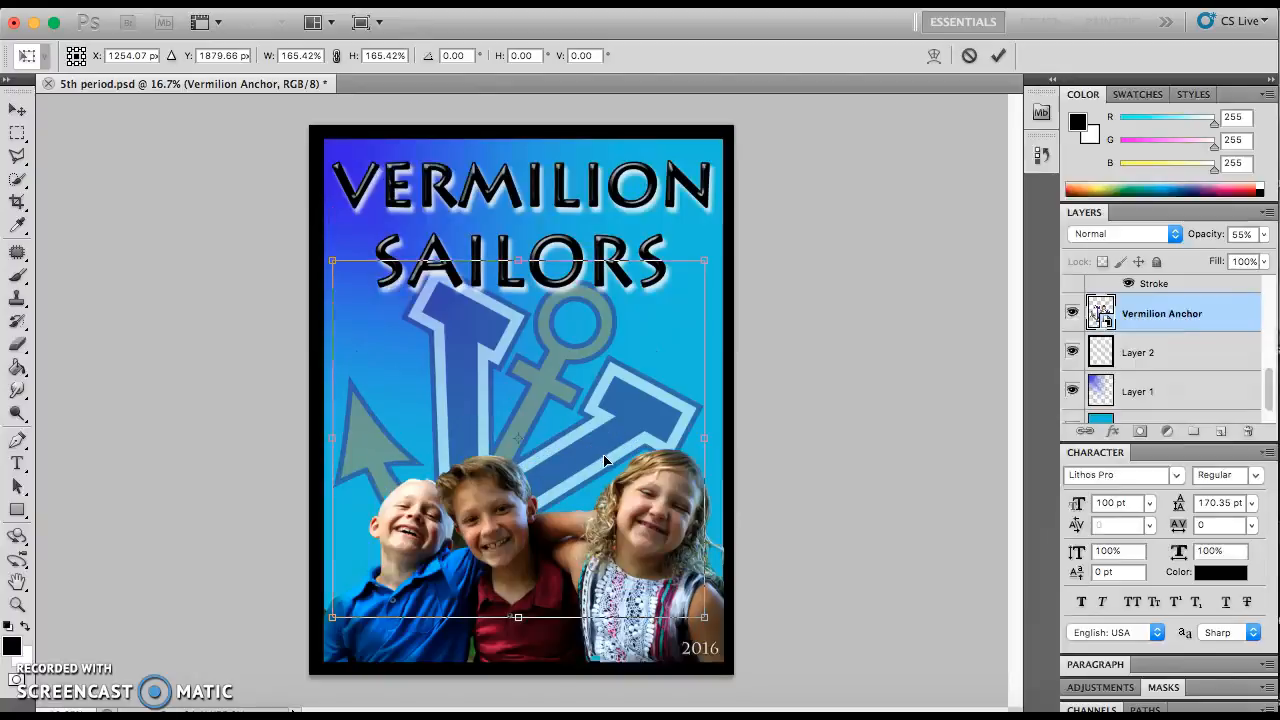
{"action": "key", "text": "Return"}
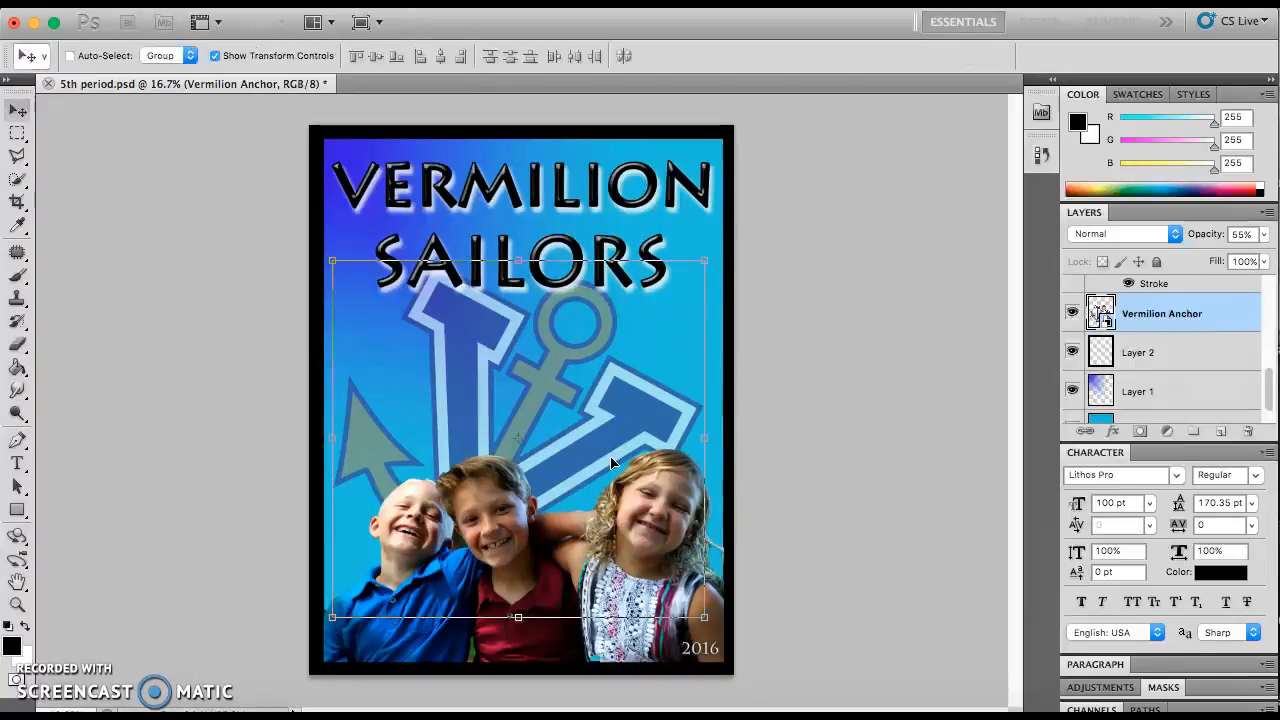